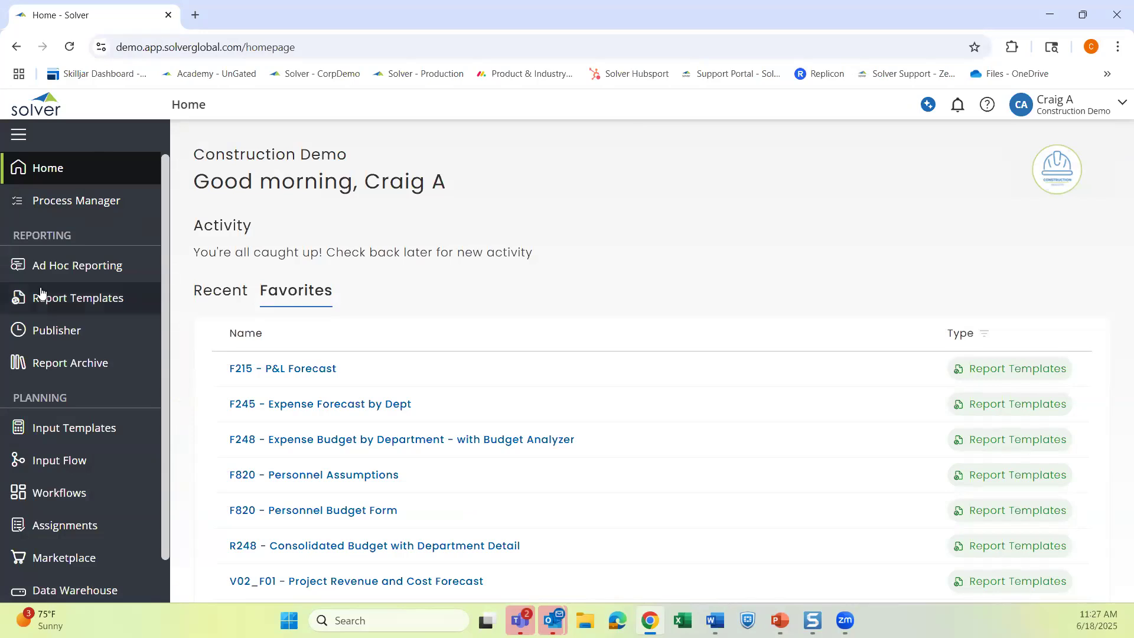
Open the report templates library and filter it to the KPI Reports category under Reports by Subject.
click(60, 300)
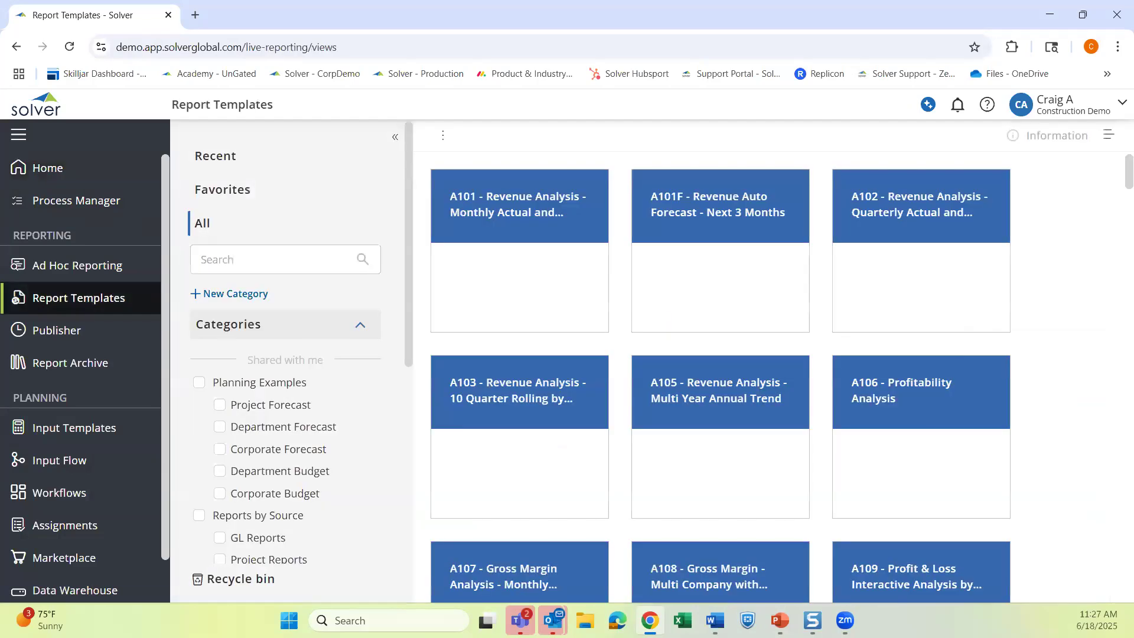
key(alt+Tab)
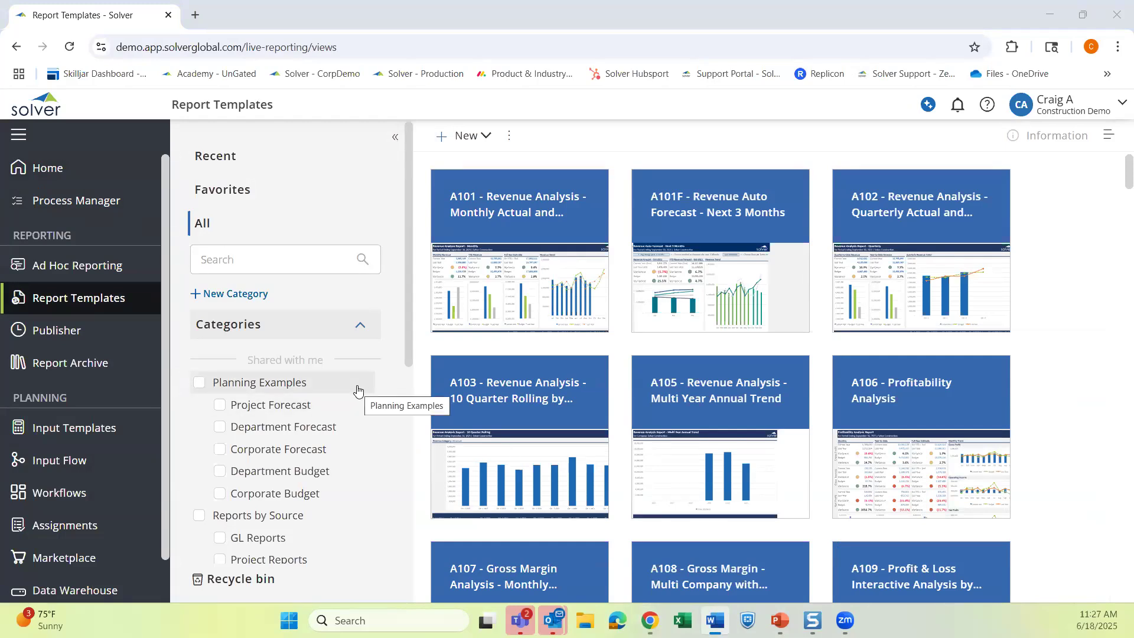
scroll(358, 391, down, 1)
scroll(357, 391, down, 1)
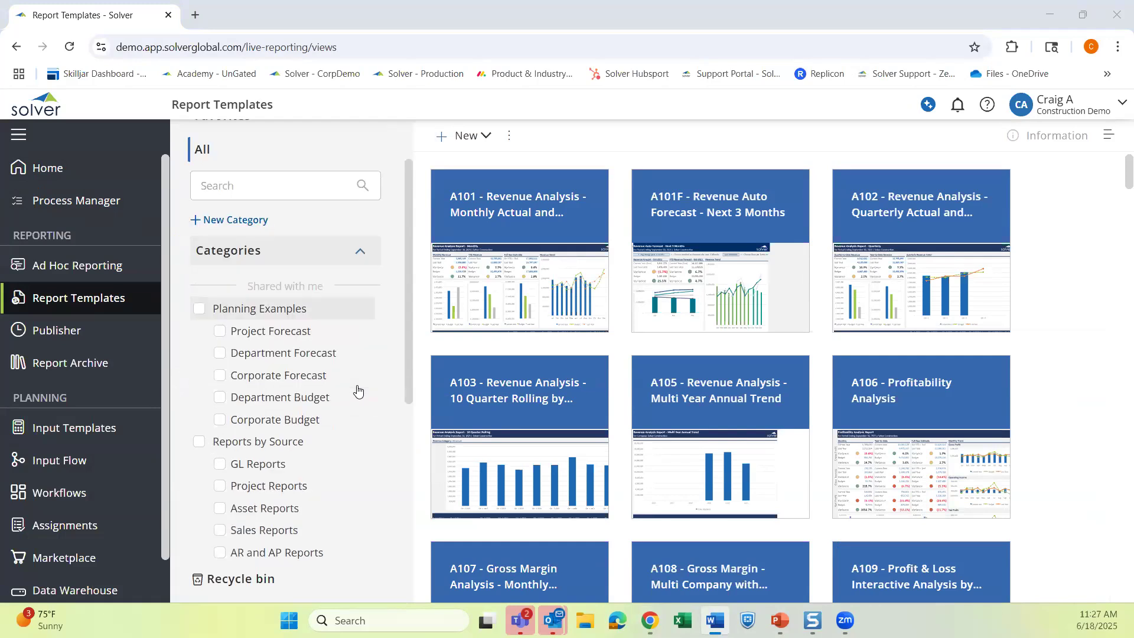
scroll(280, 316, down, 3)
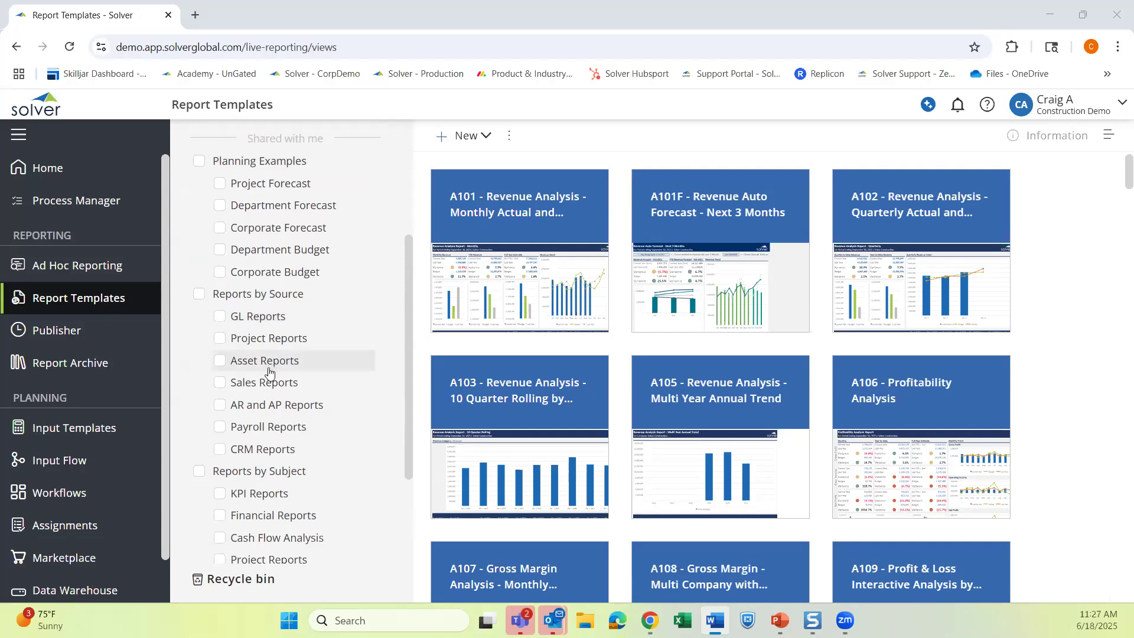
scroll(256, 401, down, 1)
scroll(256, 400, down, 3)
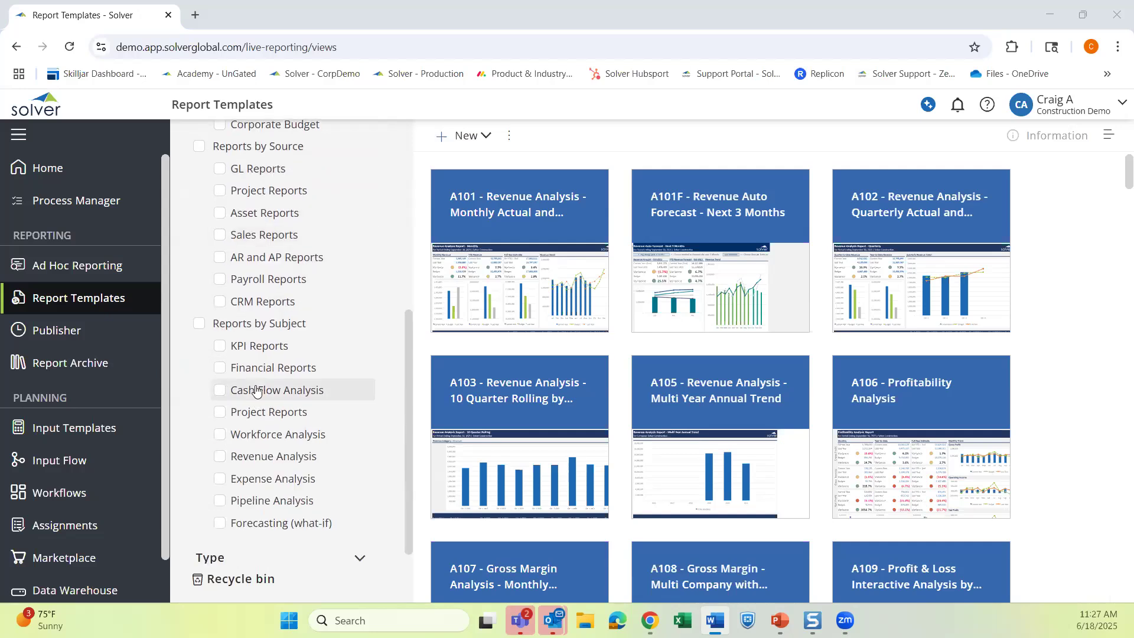
click(249, 349)
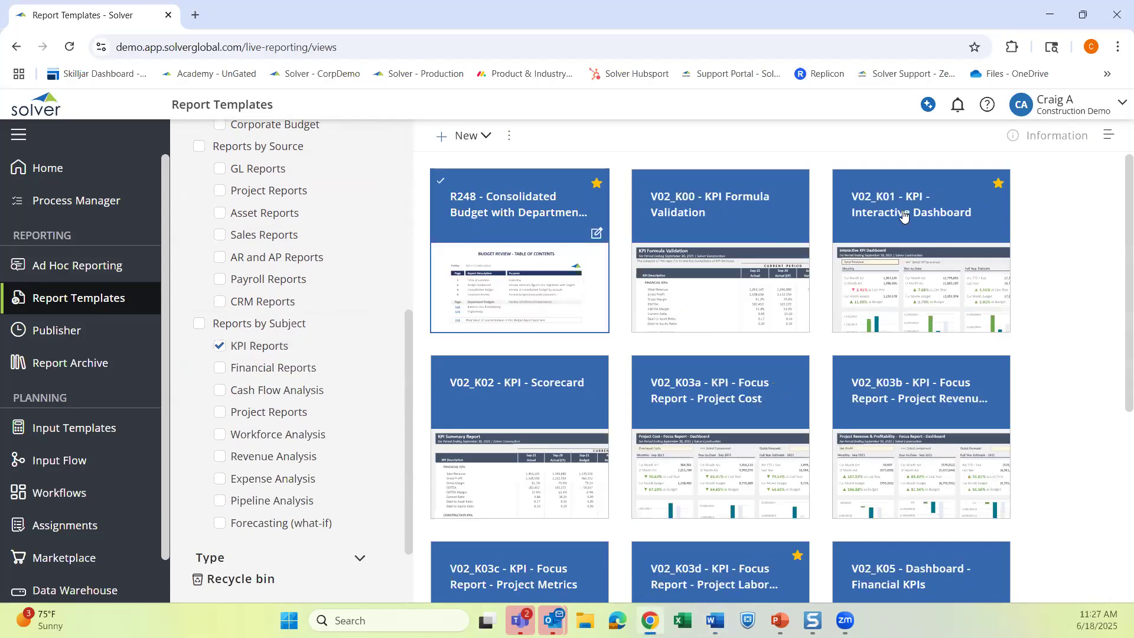
Open the V02_K01 - KPI - Interactive Dashboard report and review its available budget scenarios without changing the selection.
scroll(711, 288, down, 5)
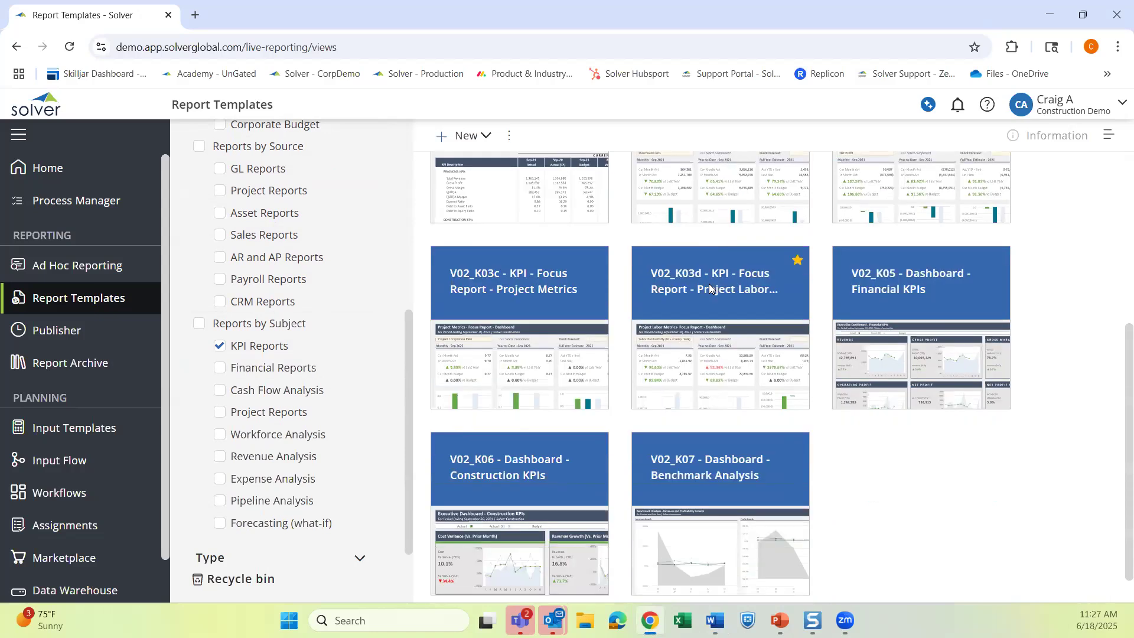
scroll(711, 288, up, 5)
click(907, 211)
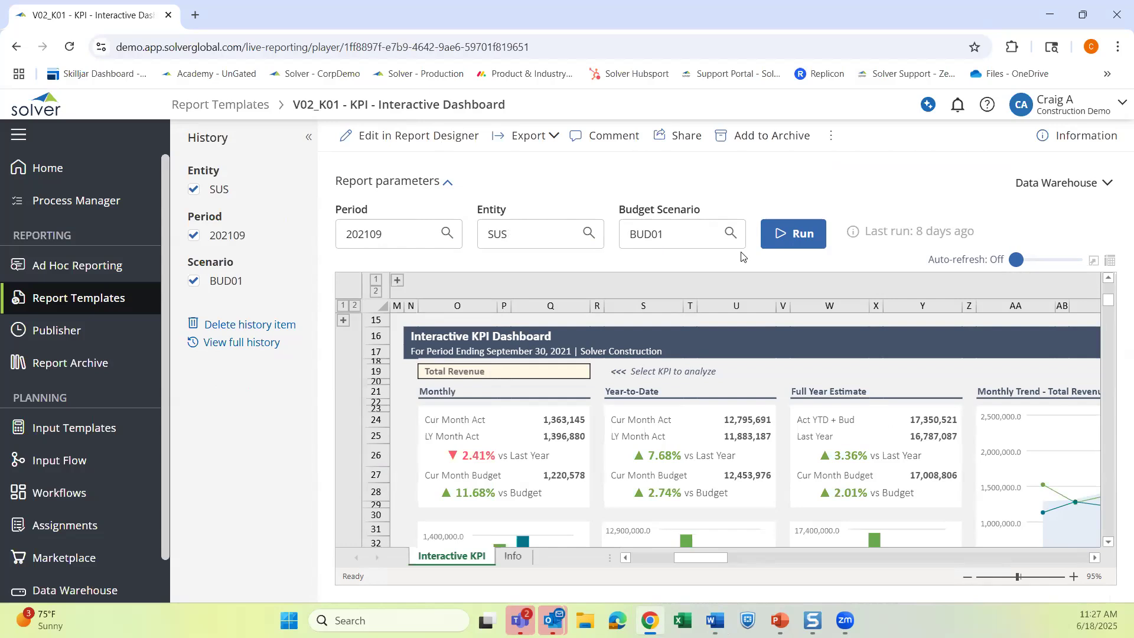
click(732, 235)
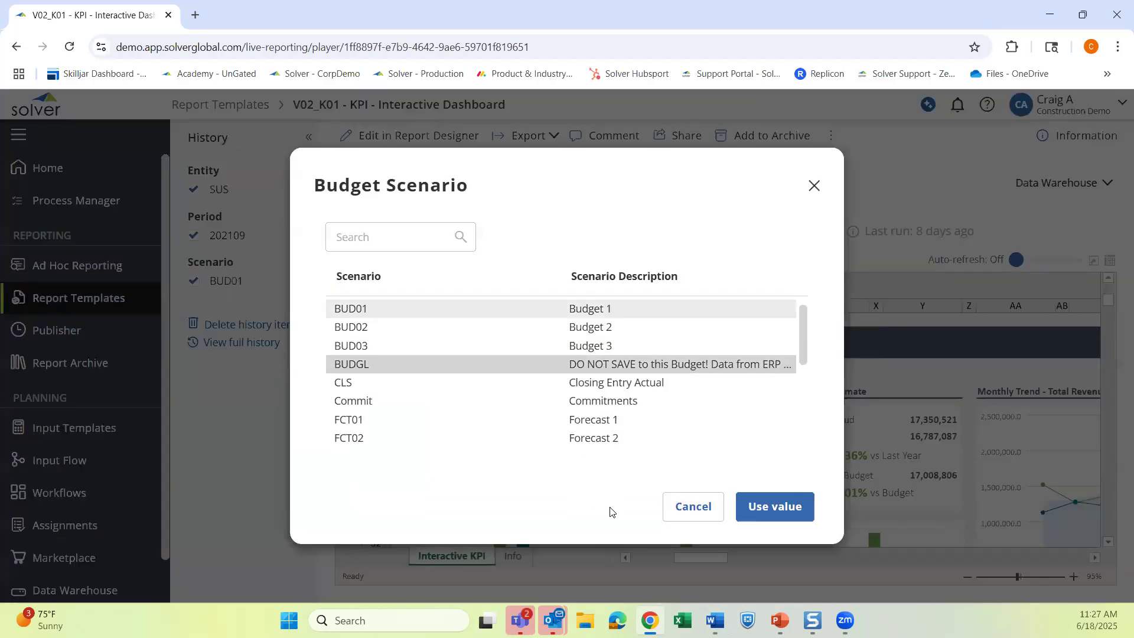
click(689, 509)
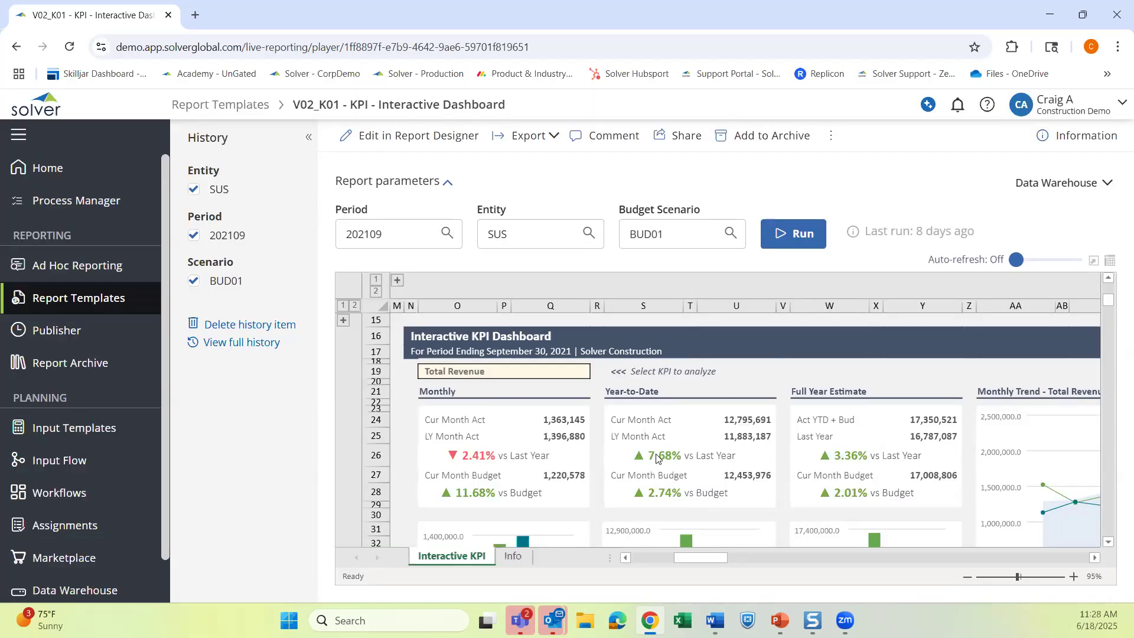
Show the interactive dashboard in full screen and set the KPI to analyze to Gross Margin.
click(1093, 261)
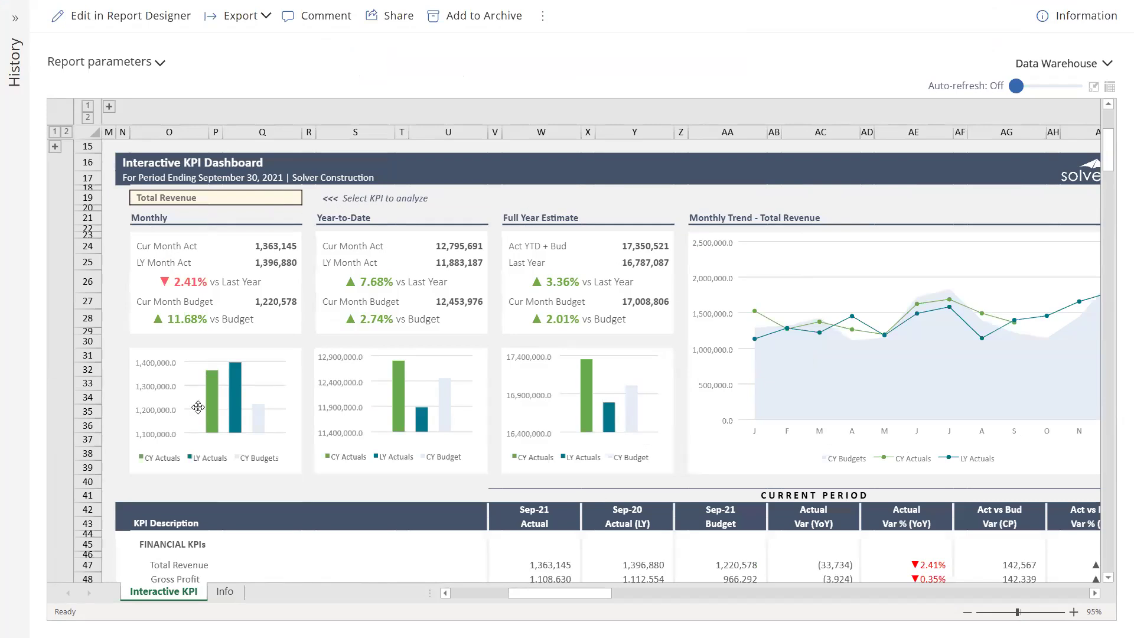
mouse_move(208, 427)
mouse_move(260, 434)
mouse_move(592, 592)
mouse_down()
mouse_move(611, 592)
mouse_move(564, 592)
mouse_move(592, 592)
mouse_up()
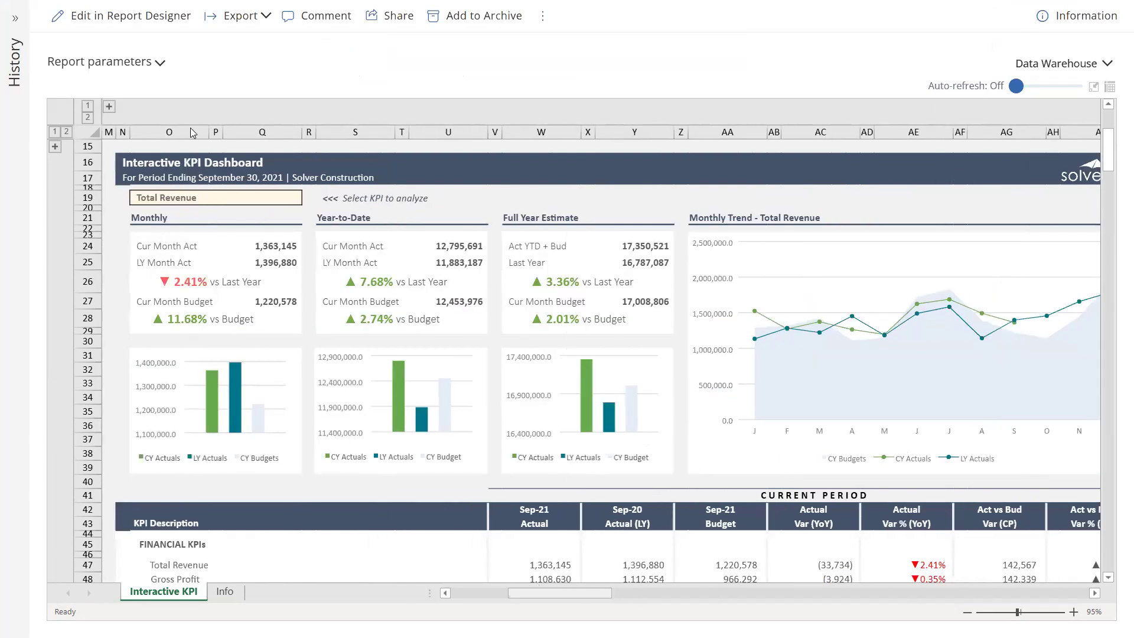
click(251, 201)
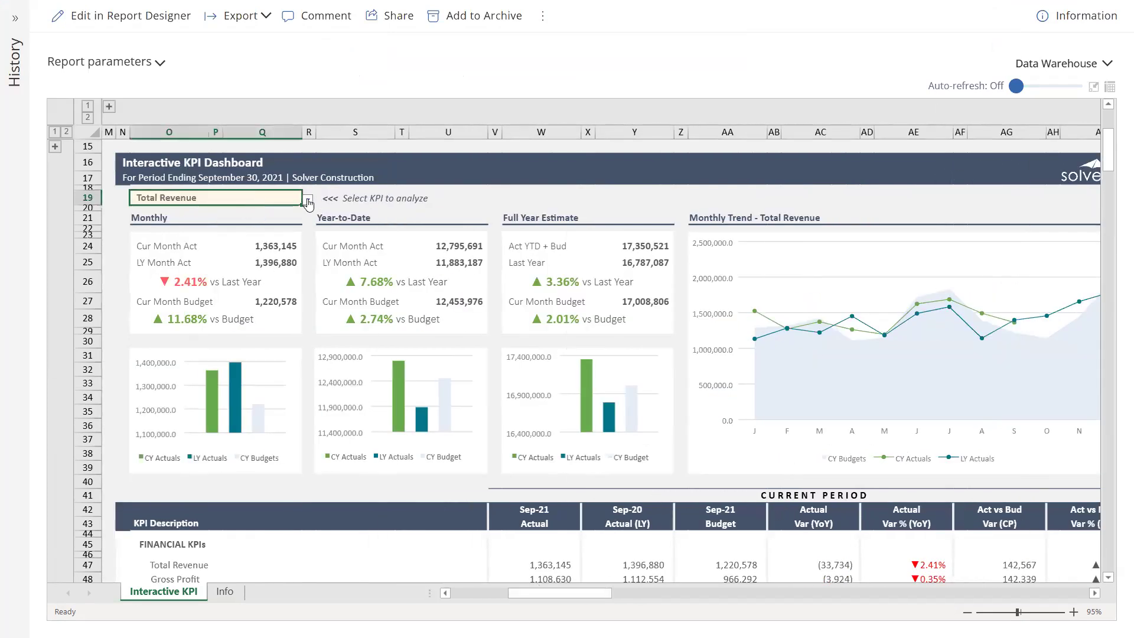
click(308, 202)
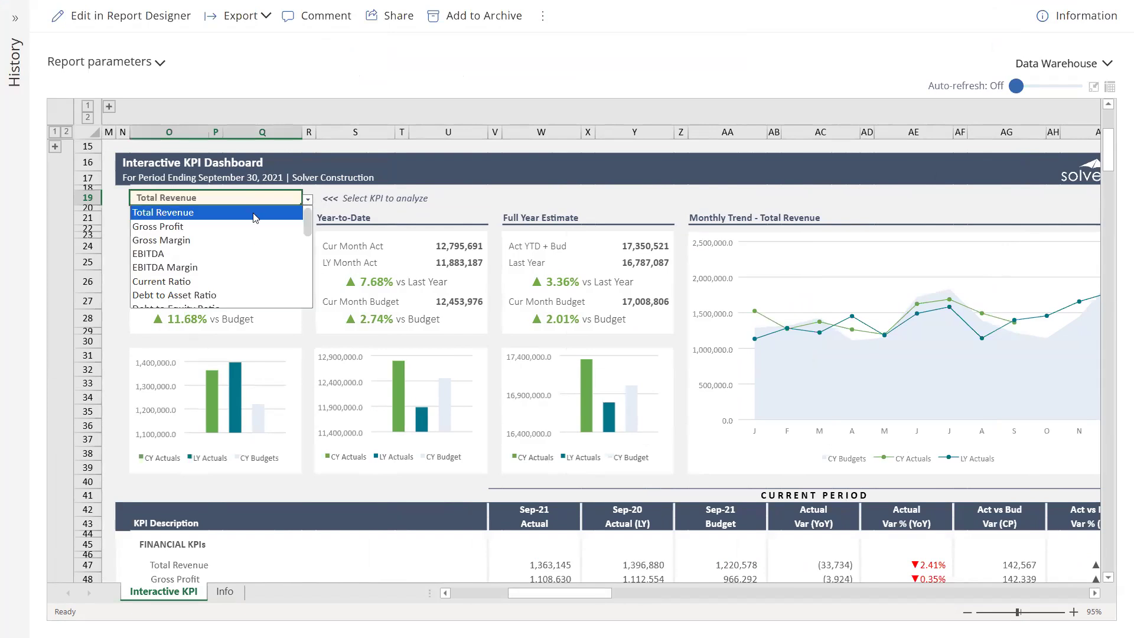
click(203, 245)
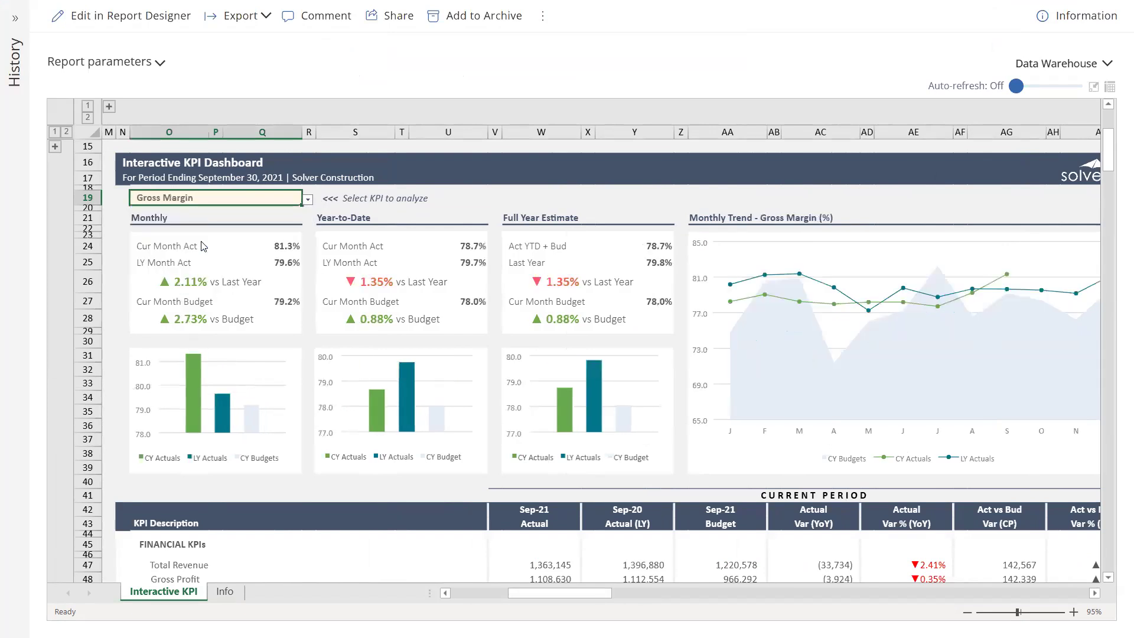
Examine the financial and construction KPI table below the dashboard charts, and leave full screen.
scroll(282, 272, down, 1)
scroll(282, 272, down, 5)
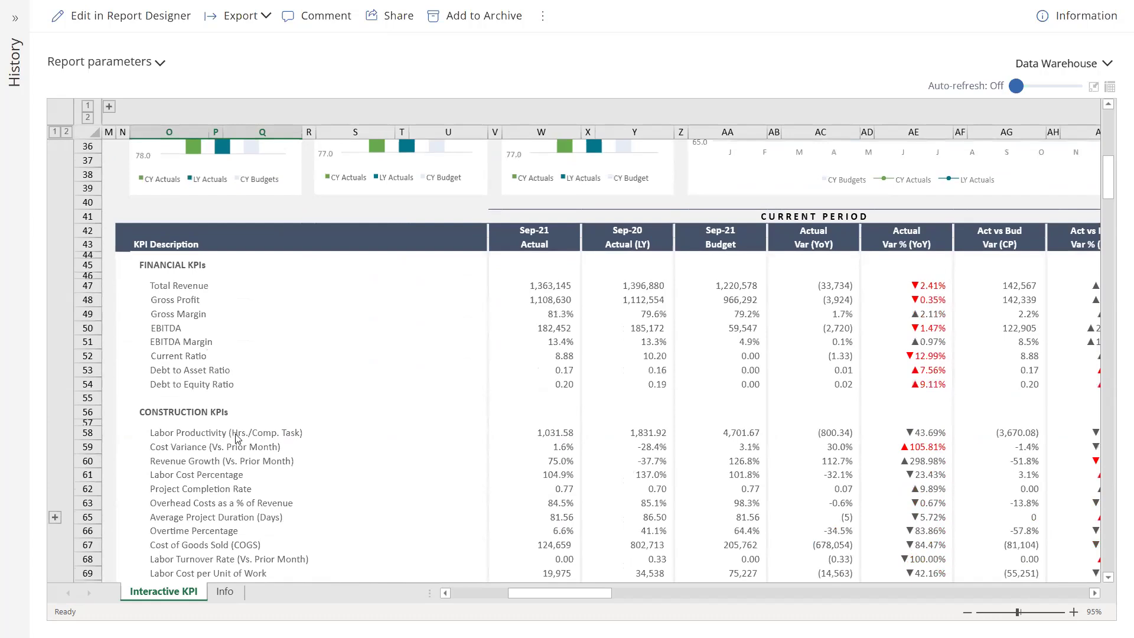
click(801, 437)
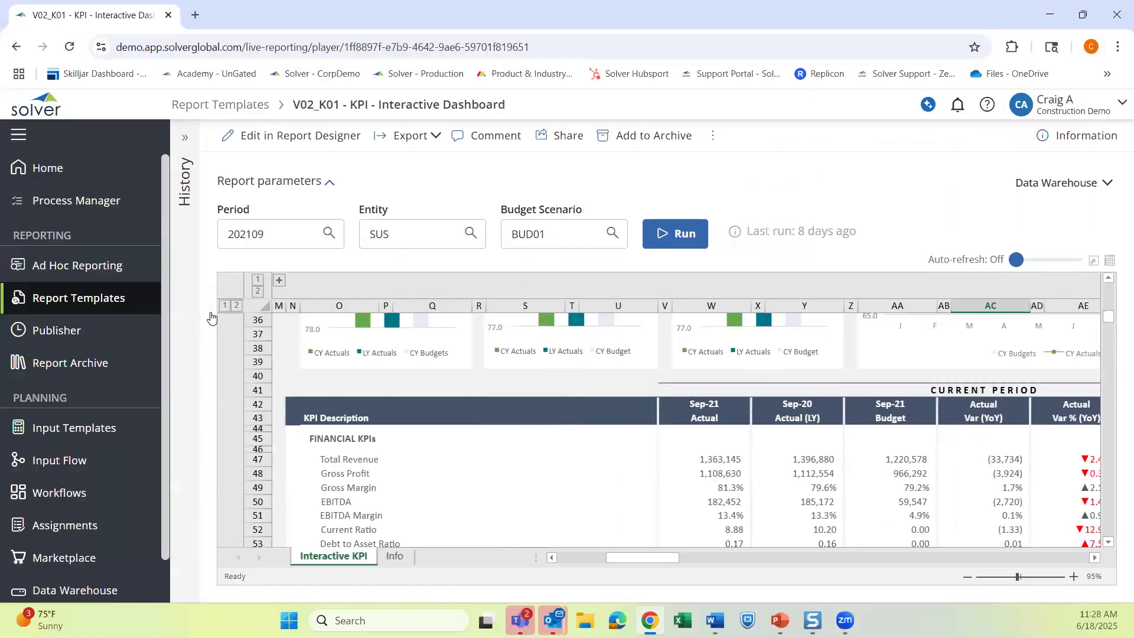
Return to the report templates and open the V02_K03d KPI Focus Report on project labor.
click(109, 302)
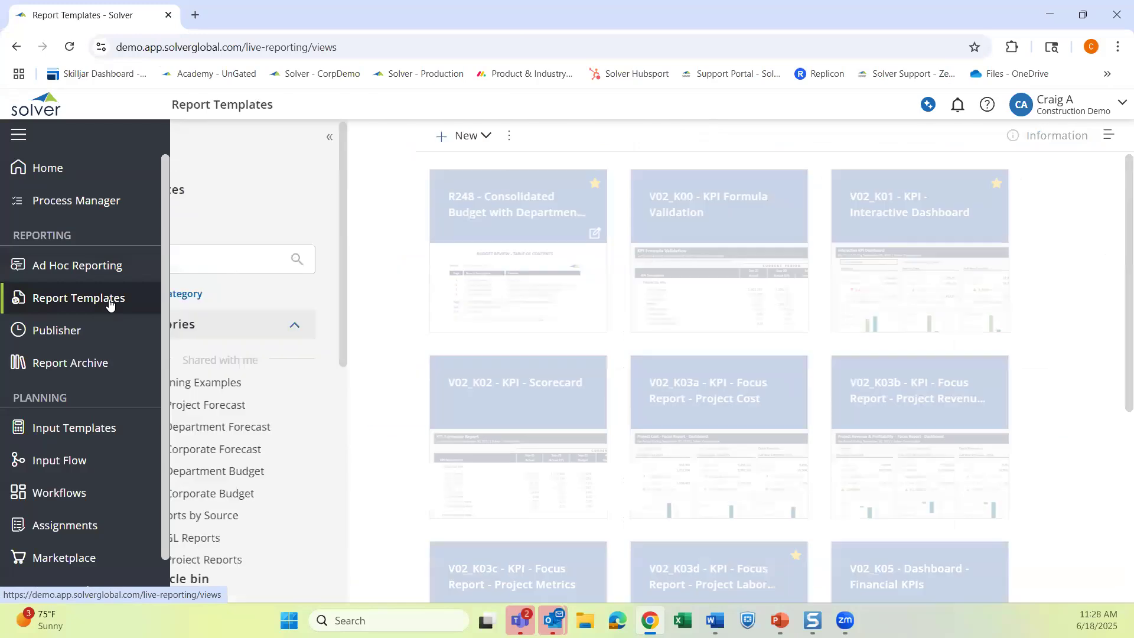
scroll(652, 392, down, 3)
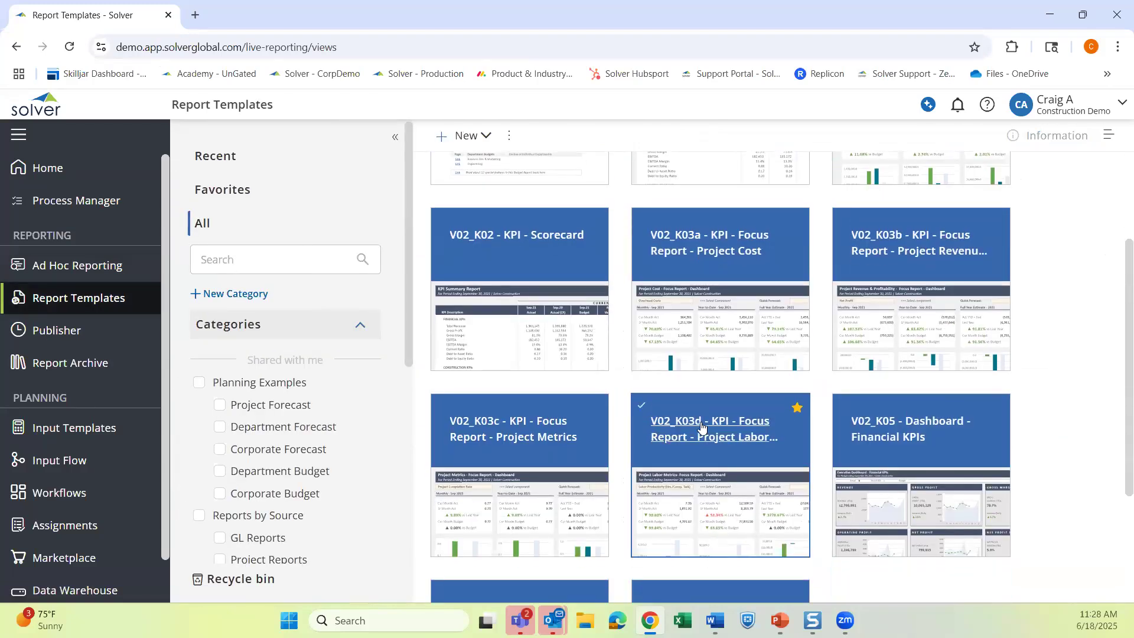
click(697, 428)
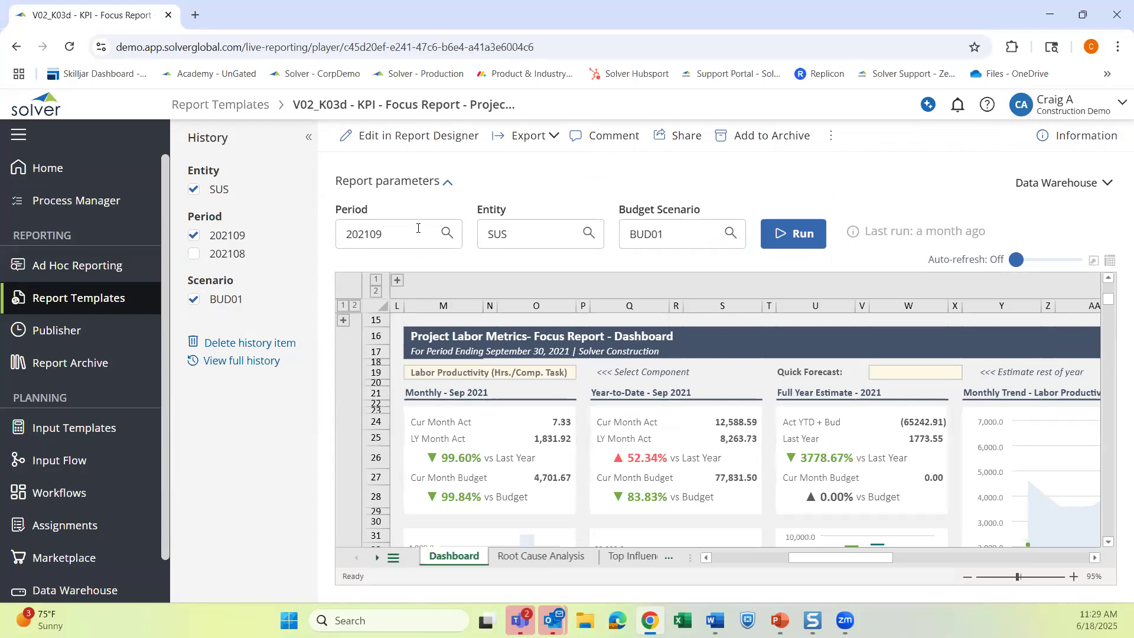
Examine the project labor report's Dashboard, Root Cause Analysis and Top Influencers sheets in full screen, and leave full screen.
click(1091, 260)
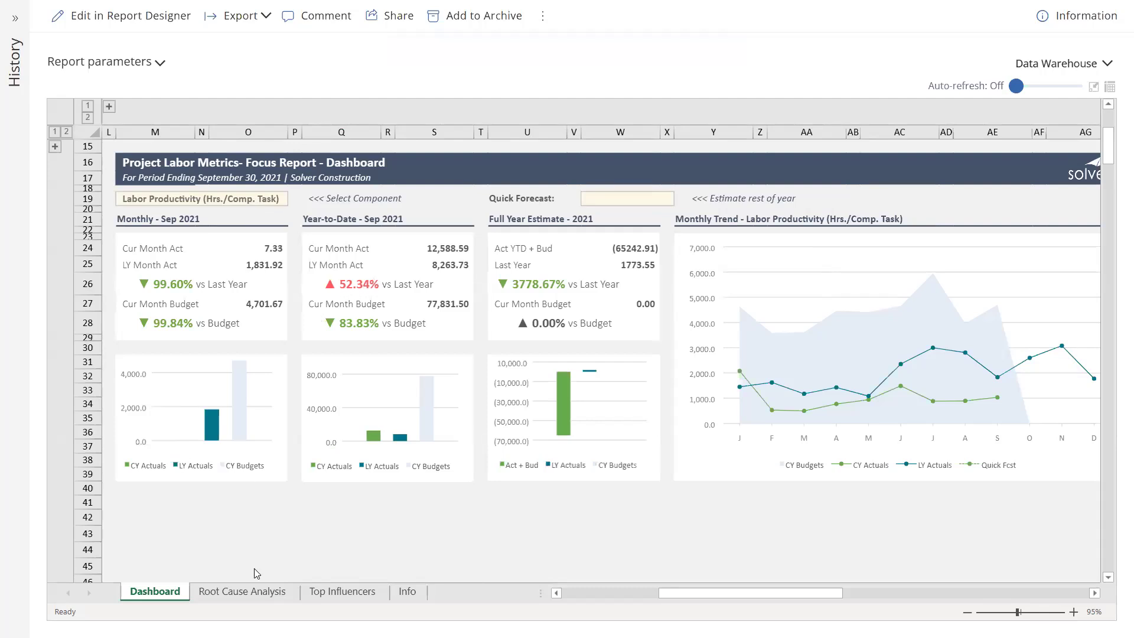
click(242, 592)
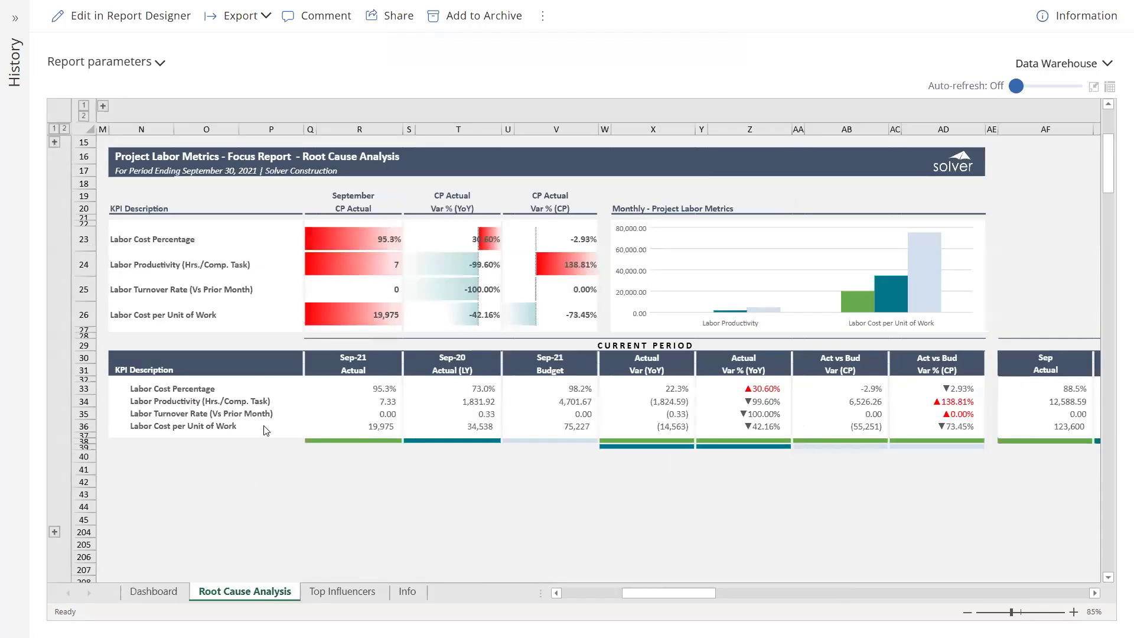
click(324, 591)
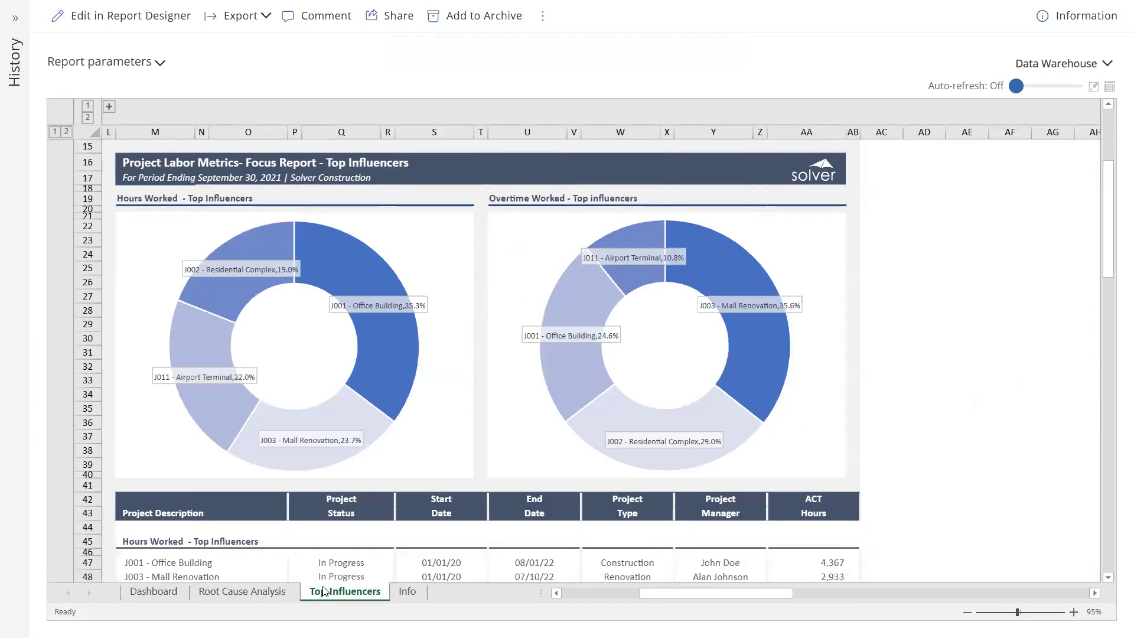
scroll(336, 427, down, 6)
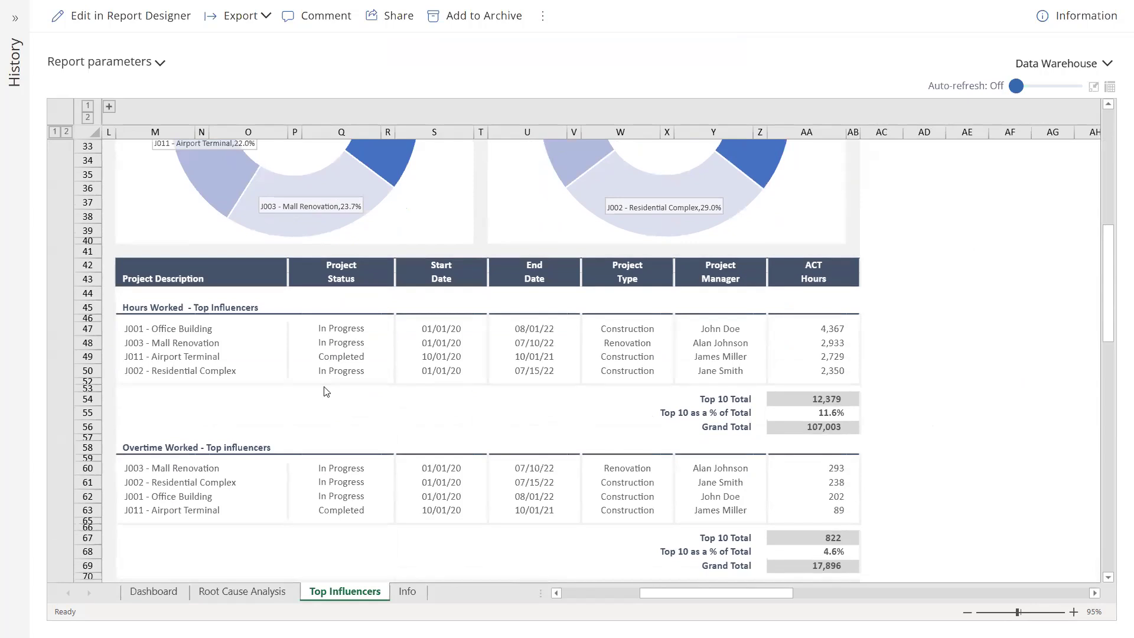
scroll(326, 392, up, 5)
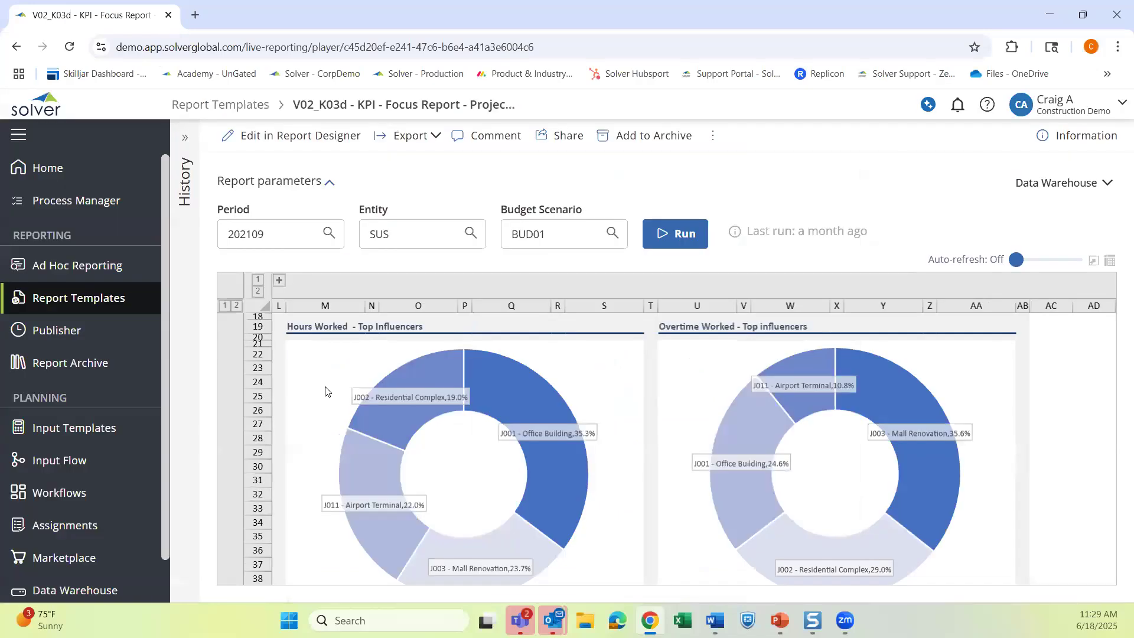
Return to the report templates and replace the KPI Reports filter with the Department Forecast category.
click(116, 298)
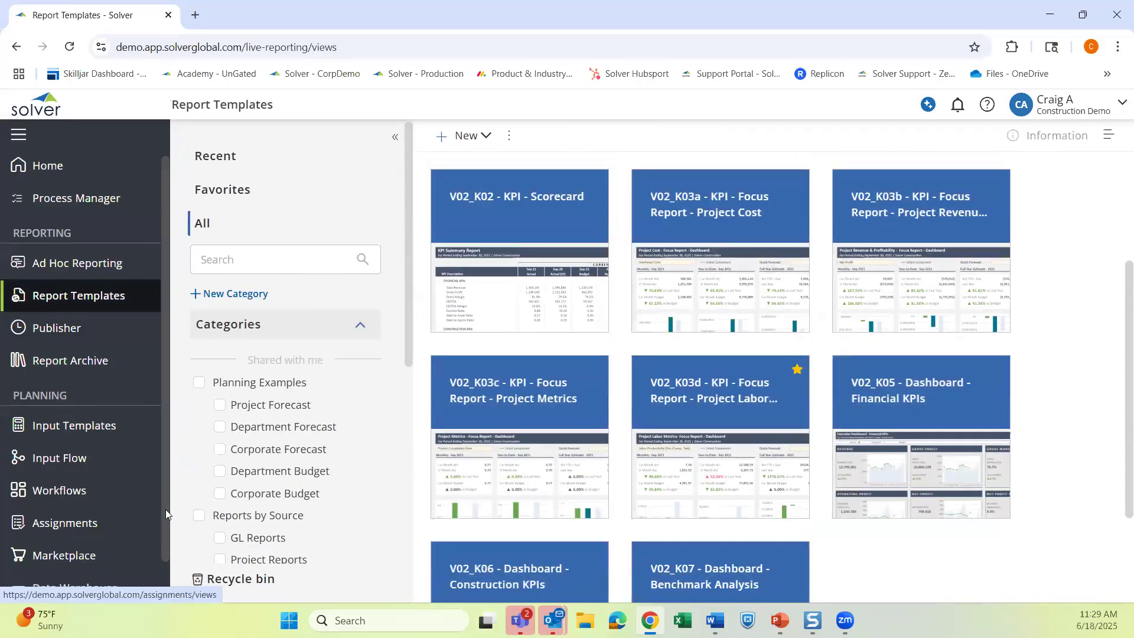
scroll(161, 514, down, 1)
scroll(284, 461, down, 6)
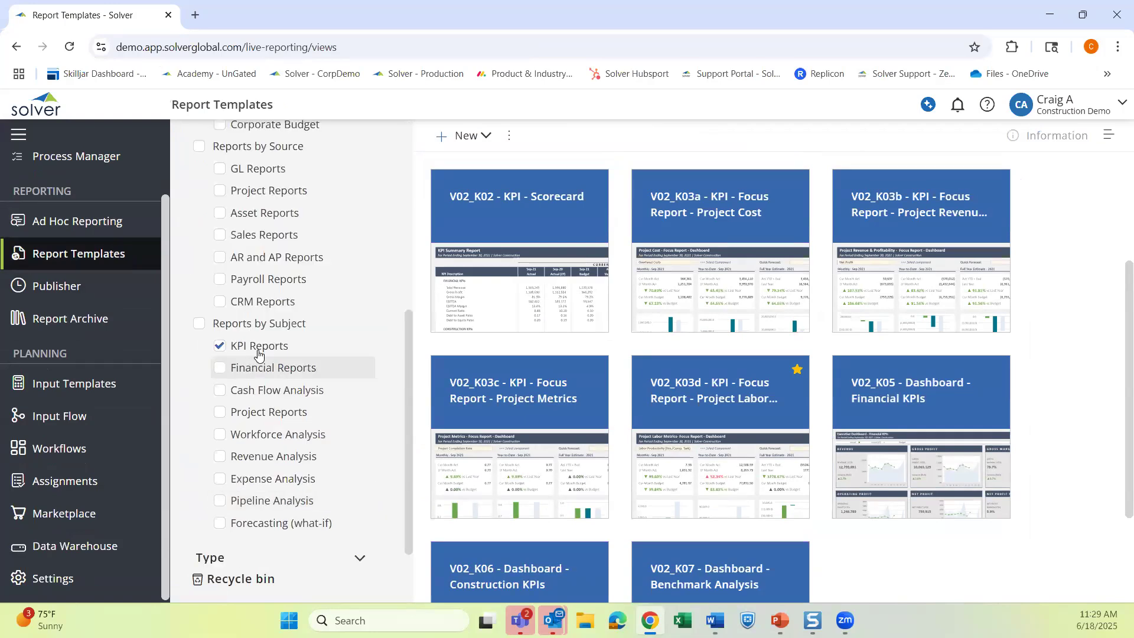
click(271, 365)
scroll(271, 363, up, 6)
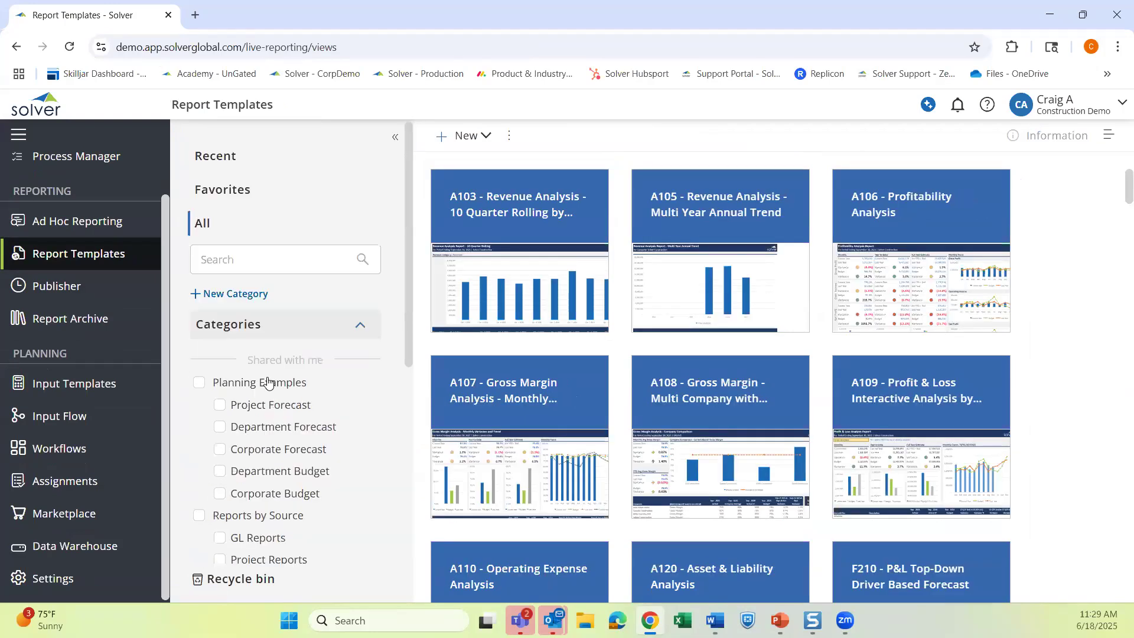
click(289, 432)
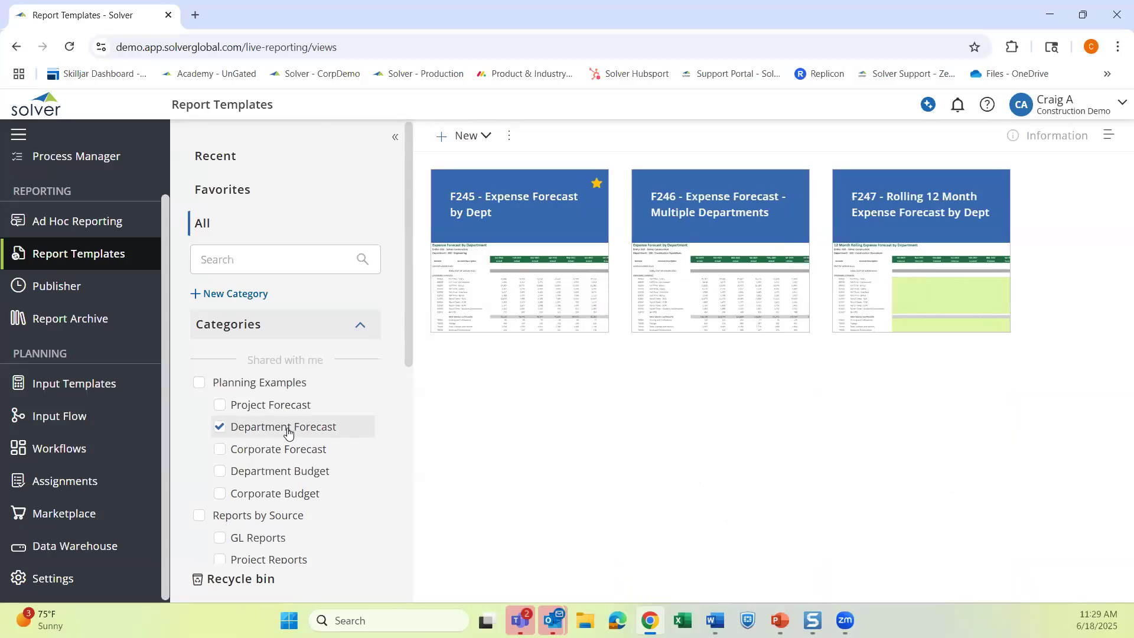
Open the F245 - Expense Forecast by Dept report and review the selectable departments, keeping 200 Engineering.
click(504, 204)
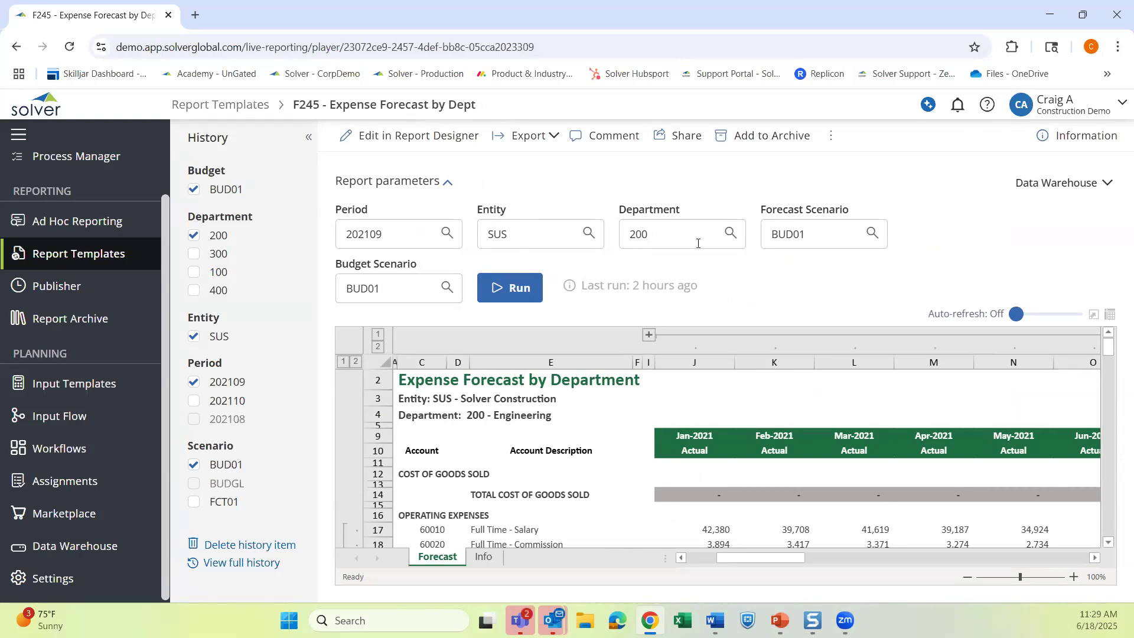
click(729, 234)
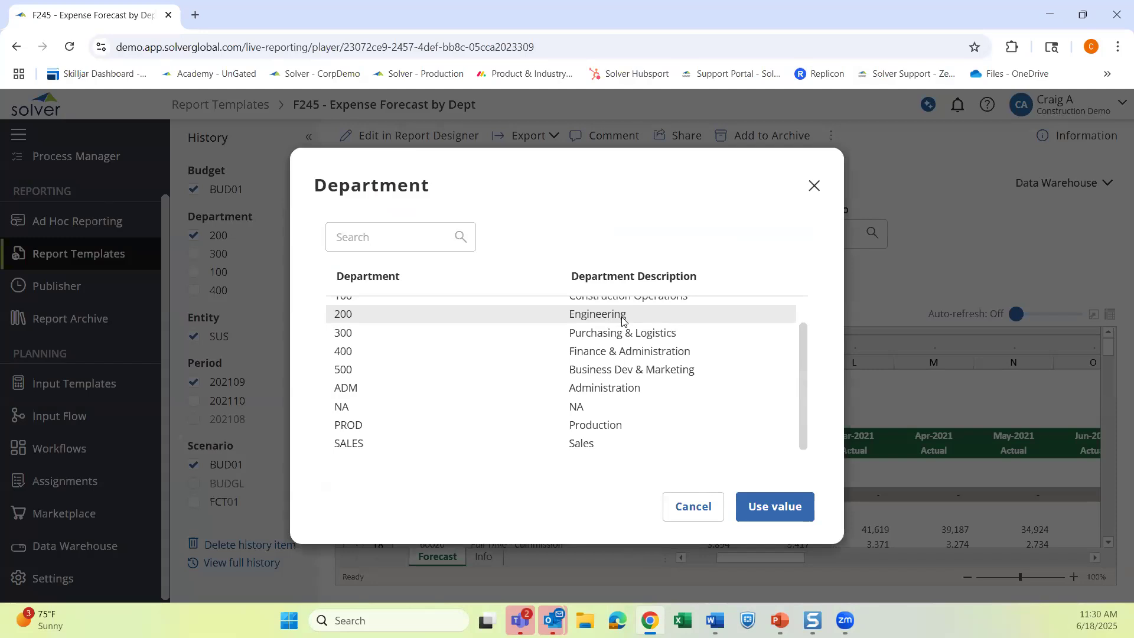
scroll(622, 320, up, 1)
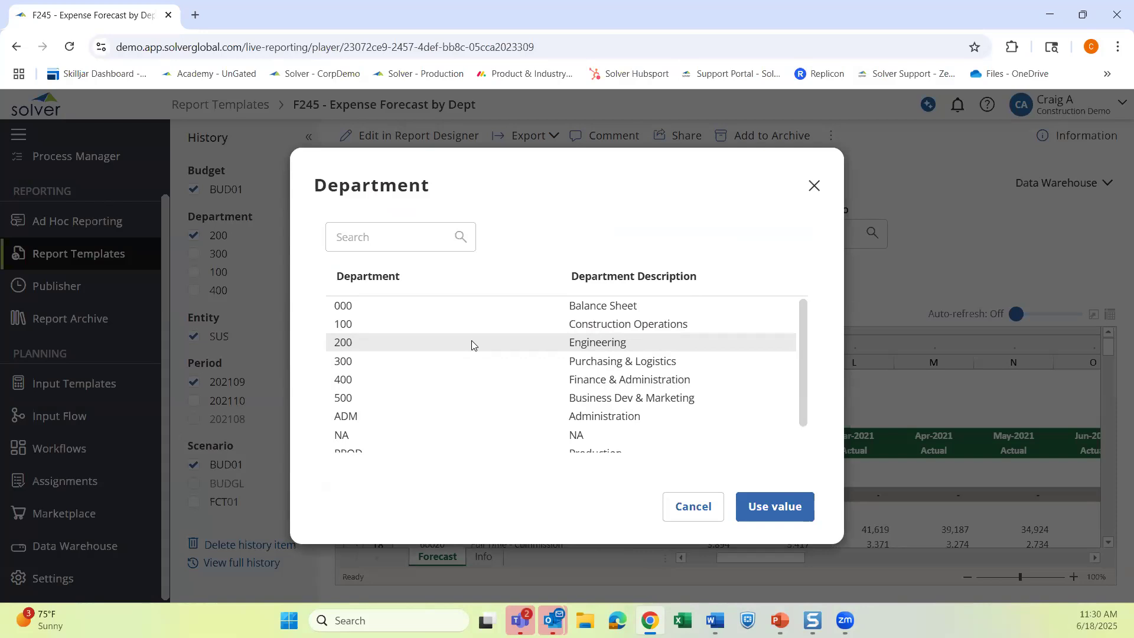
click(685, 509)
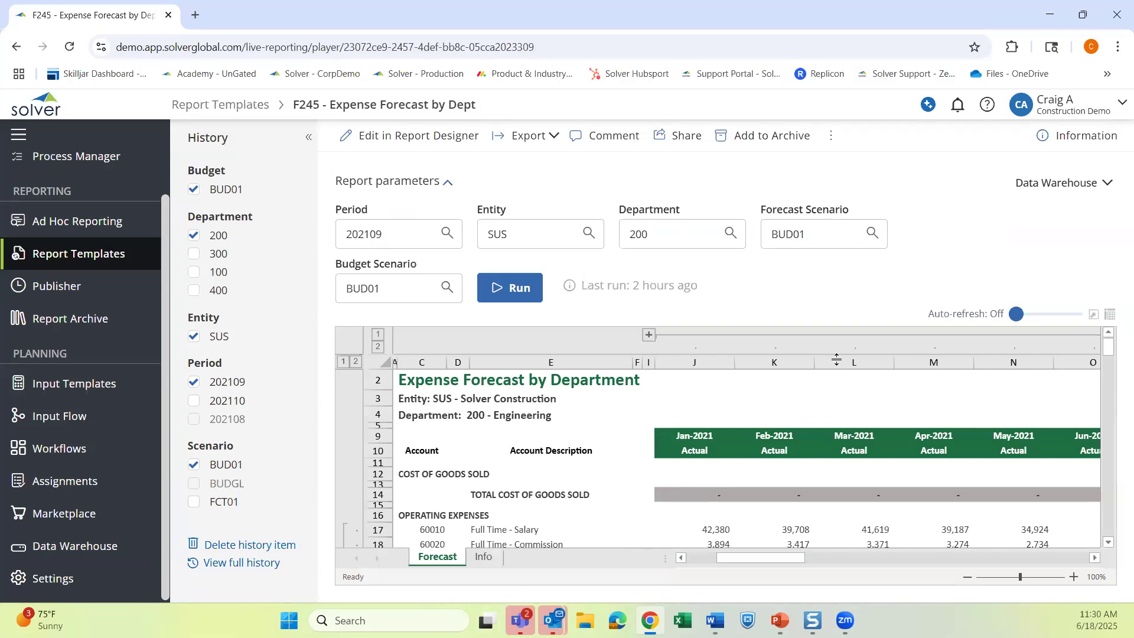
Show the expense forecast in full screen and examine the October to December forecast and current-year variance columns.
click(1093, 316)
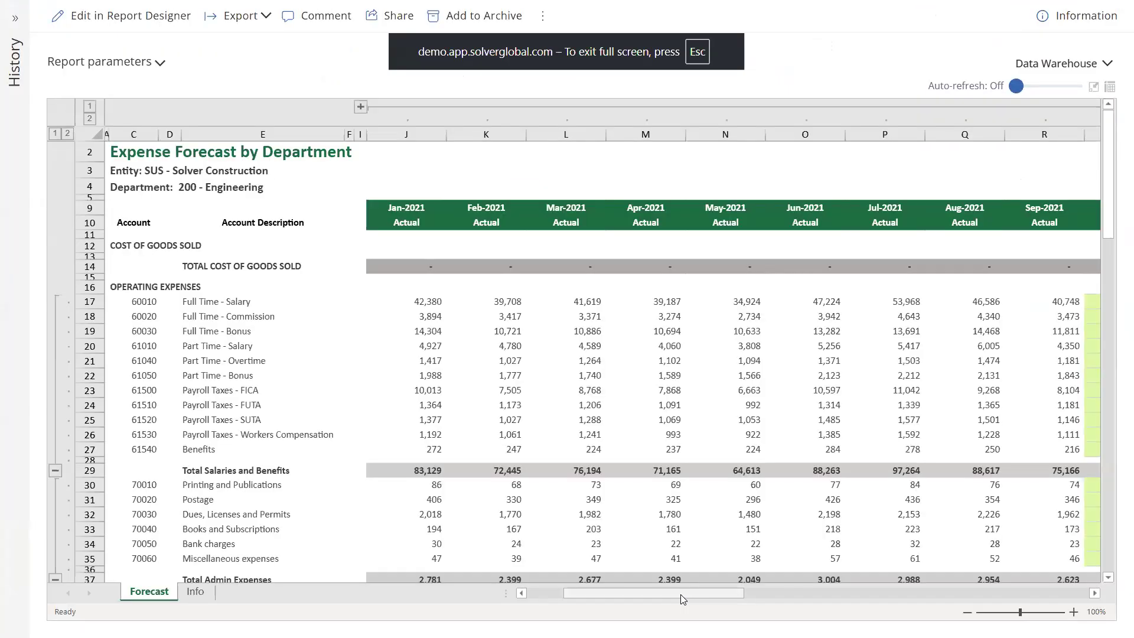
drag(682, 594, 829, 571)
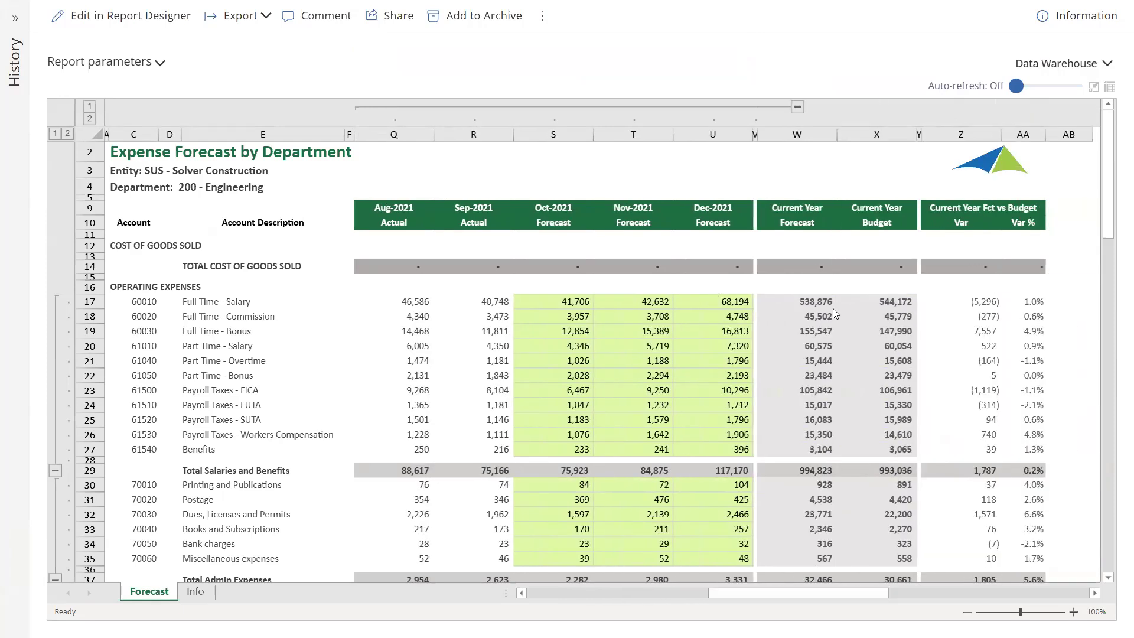
Leave full screen and rerun the department expense forecast for period 202110.
drag(782, 592, 652, 607)
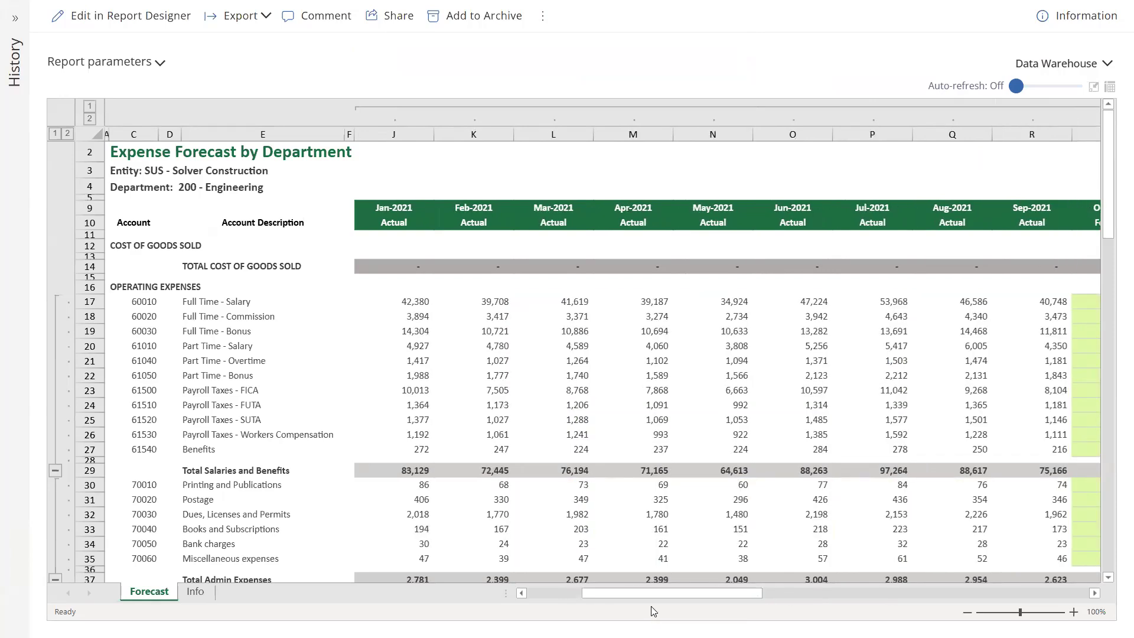
key(Escape)
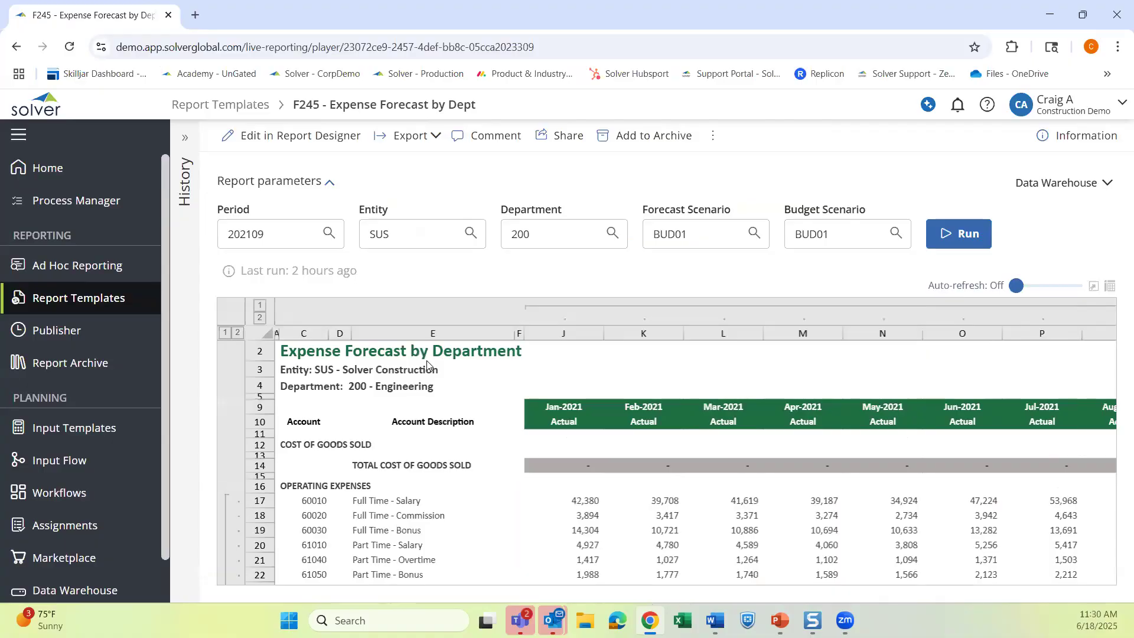
click(287, 239)
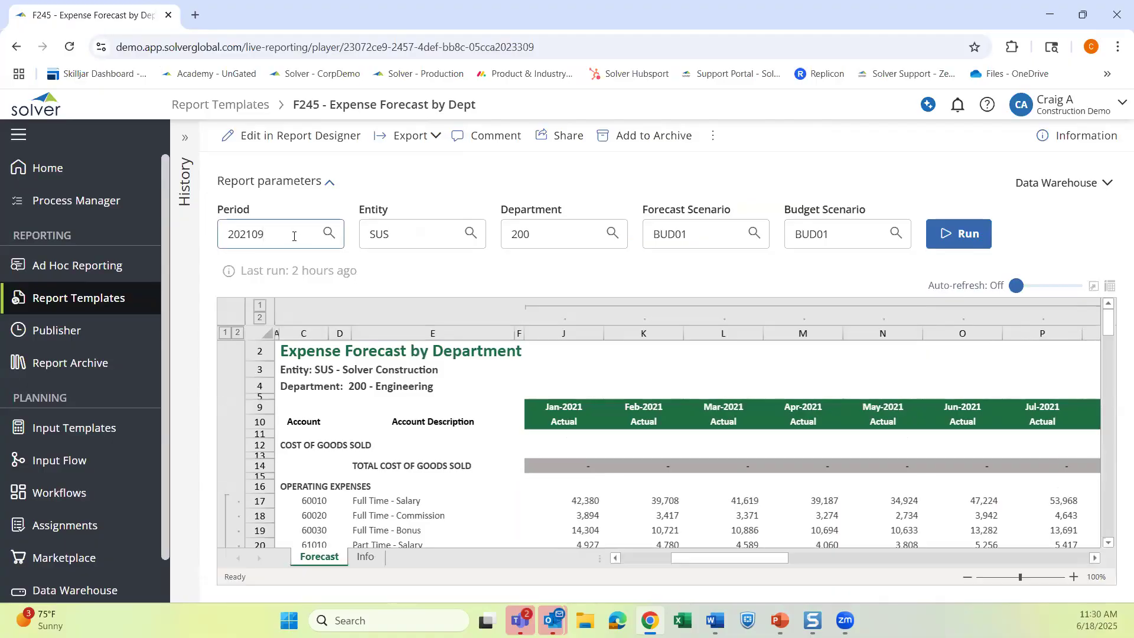
key(BackSpace)
key(BackSpace)
text(10)
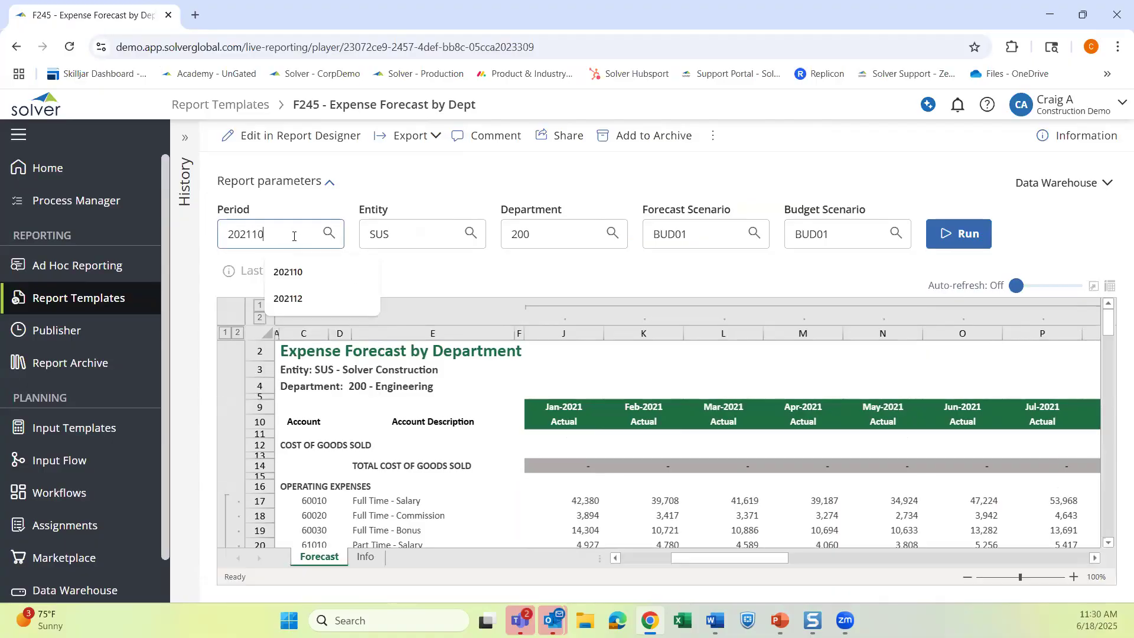
click(289, 272)
click(939, 234)
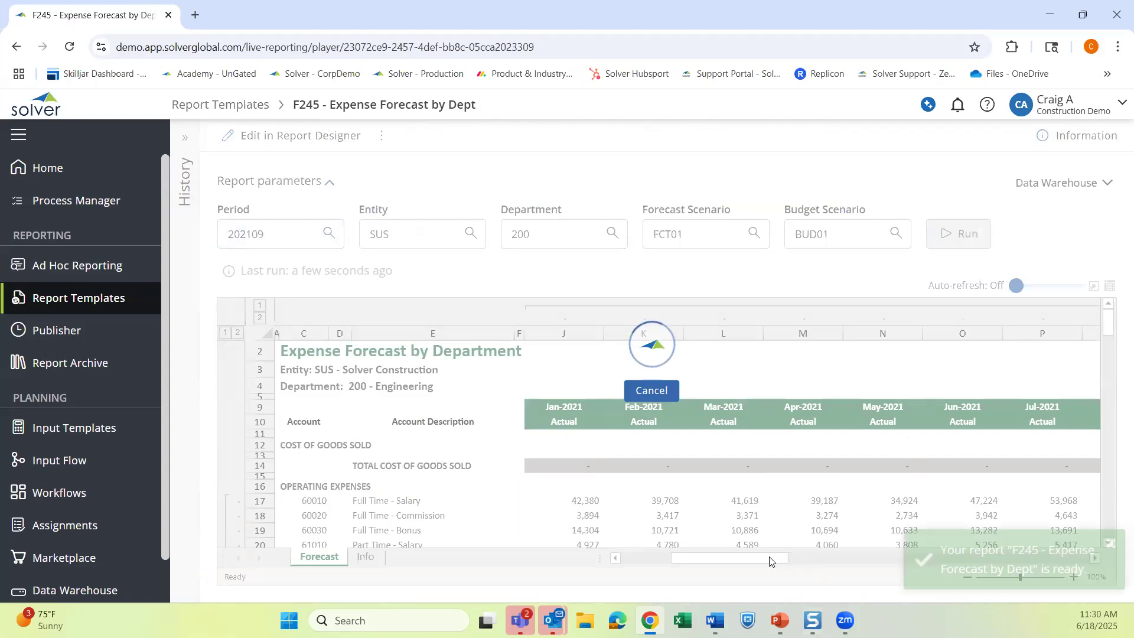
Examine the rerun report's July to December columns and account rows, and review the selectable forecast scenarios, keeping BUD01.
drag(789, 563, 881, 549)
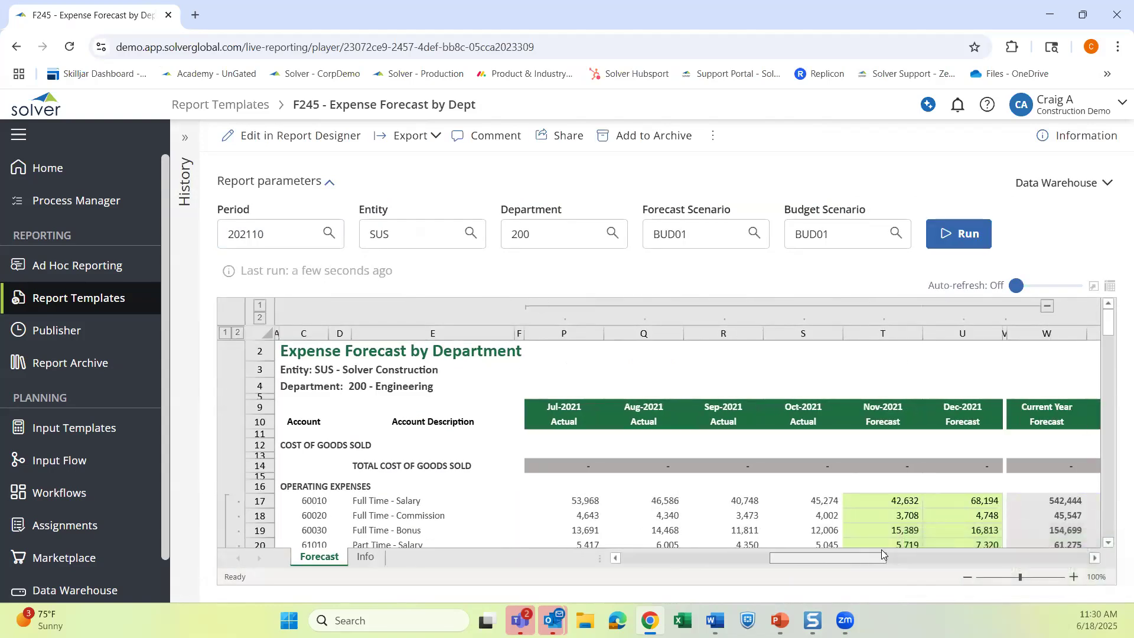
scroll(875, 487, down, 3)
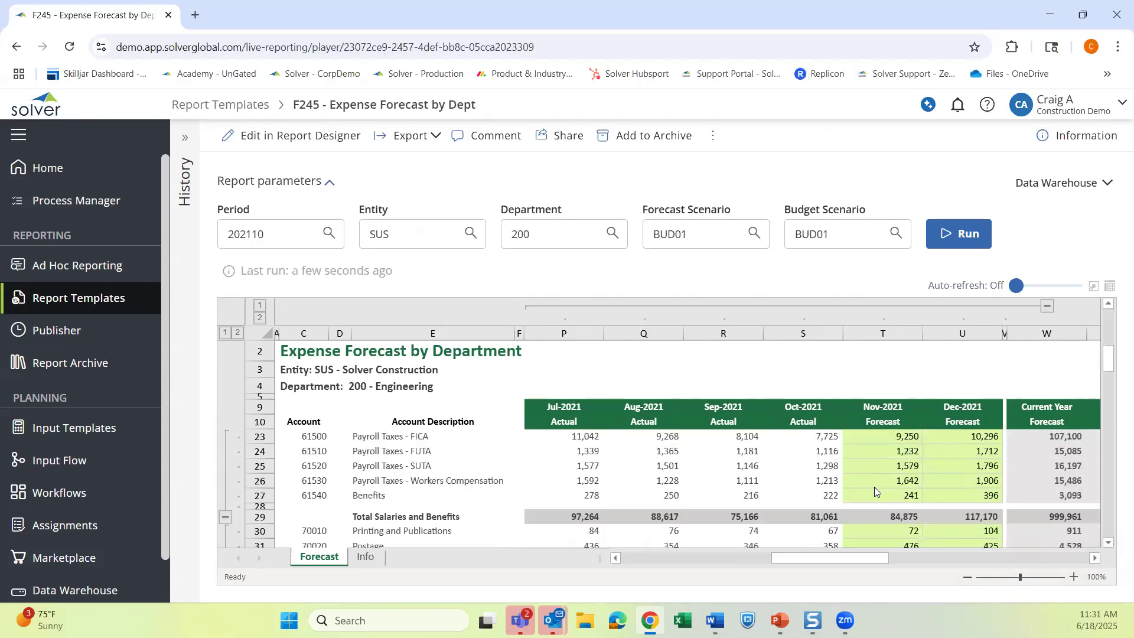
scroll(875, 487, up, 3)
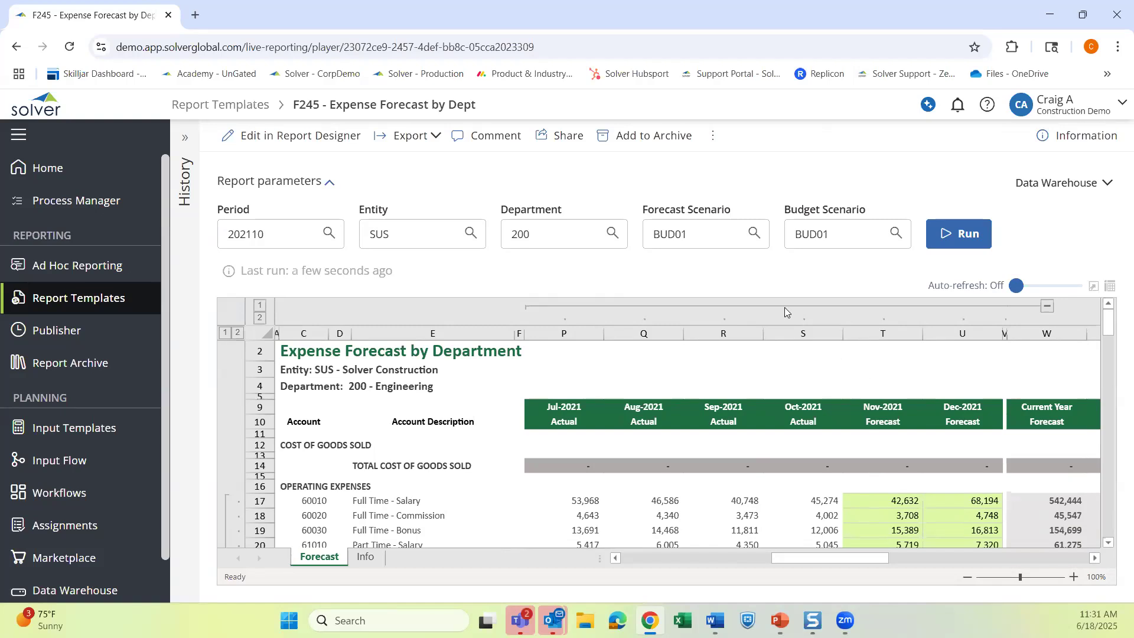
click(753, 233)
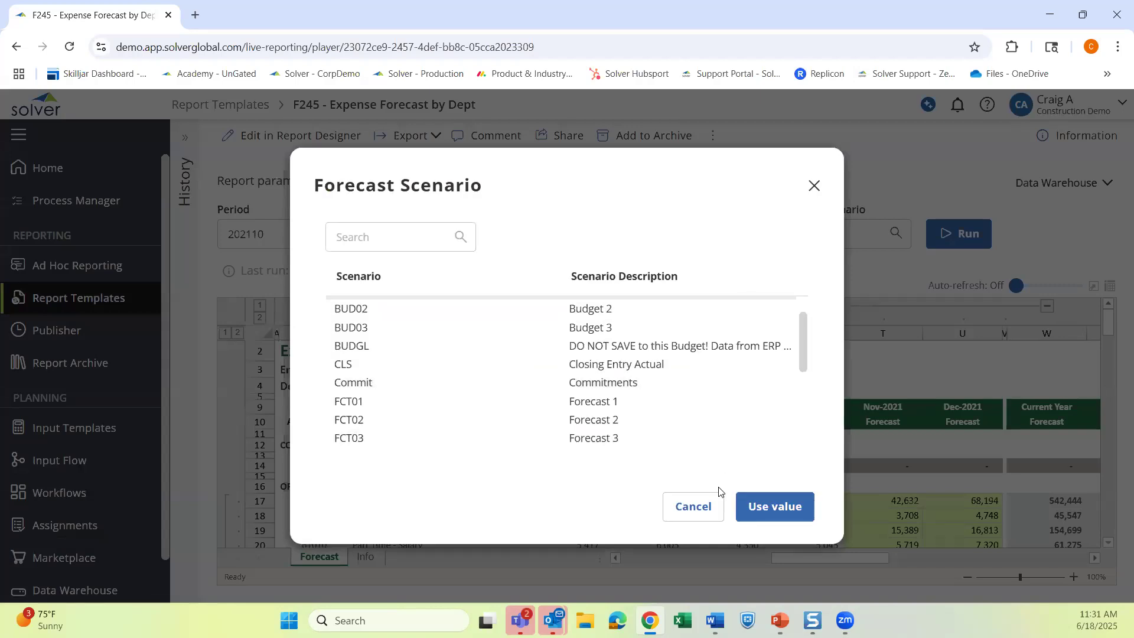
click(694, 507)
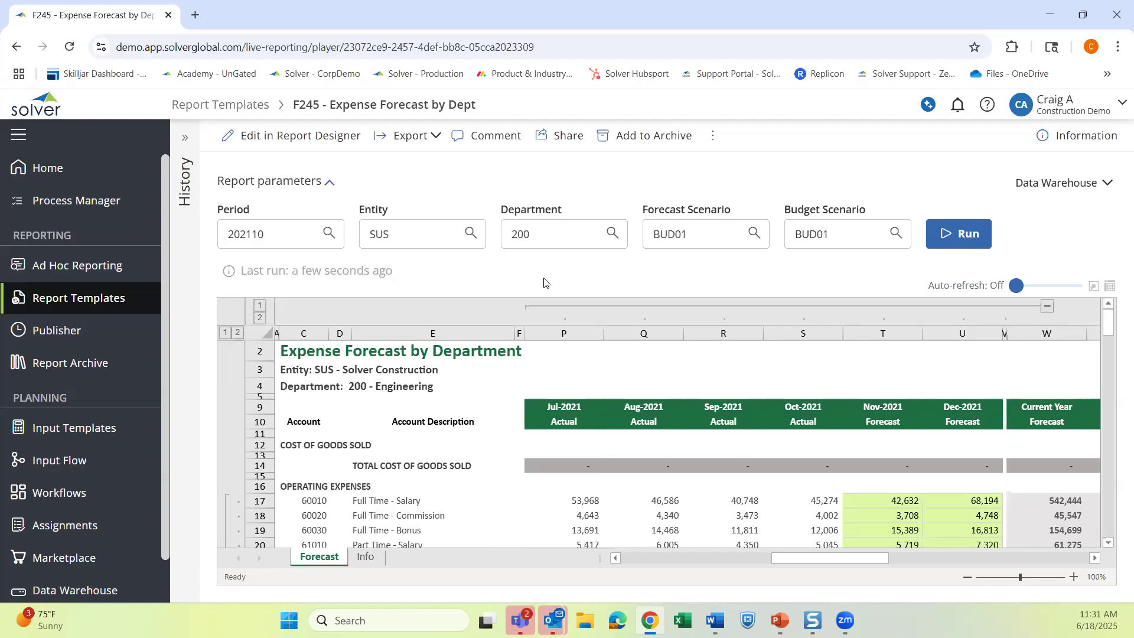
Return to the report templates, replace the Department Forecast filter with Corporate Forecast, and open the F215 - P&L Forecast report.
click(84, 302)
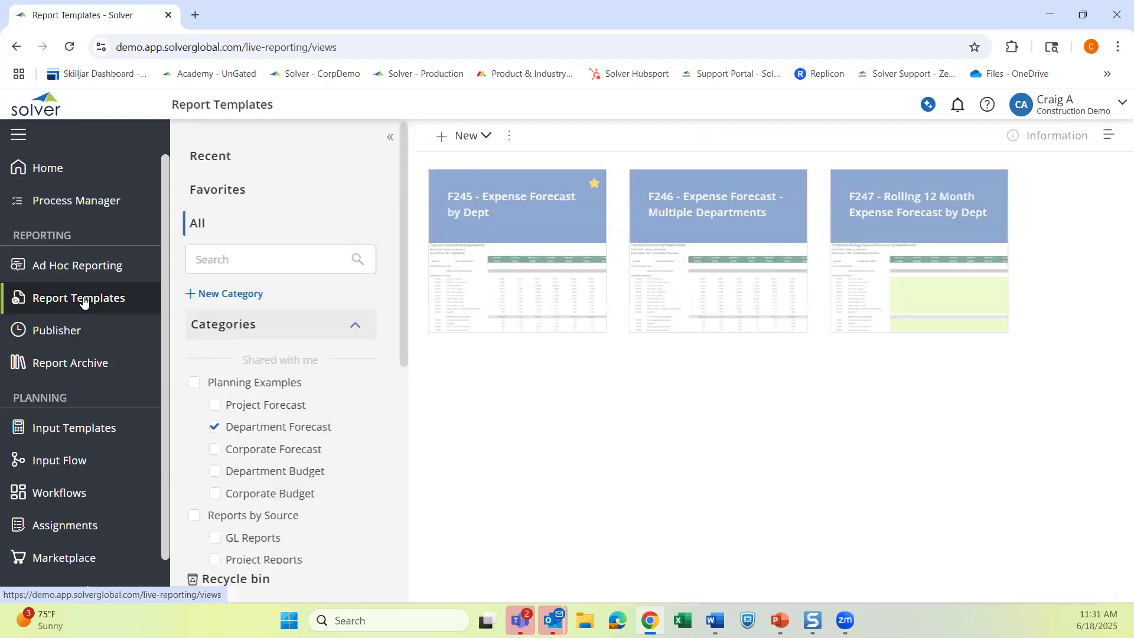
click(254, 450)
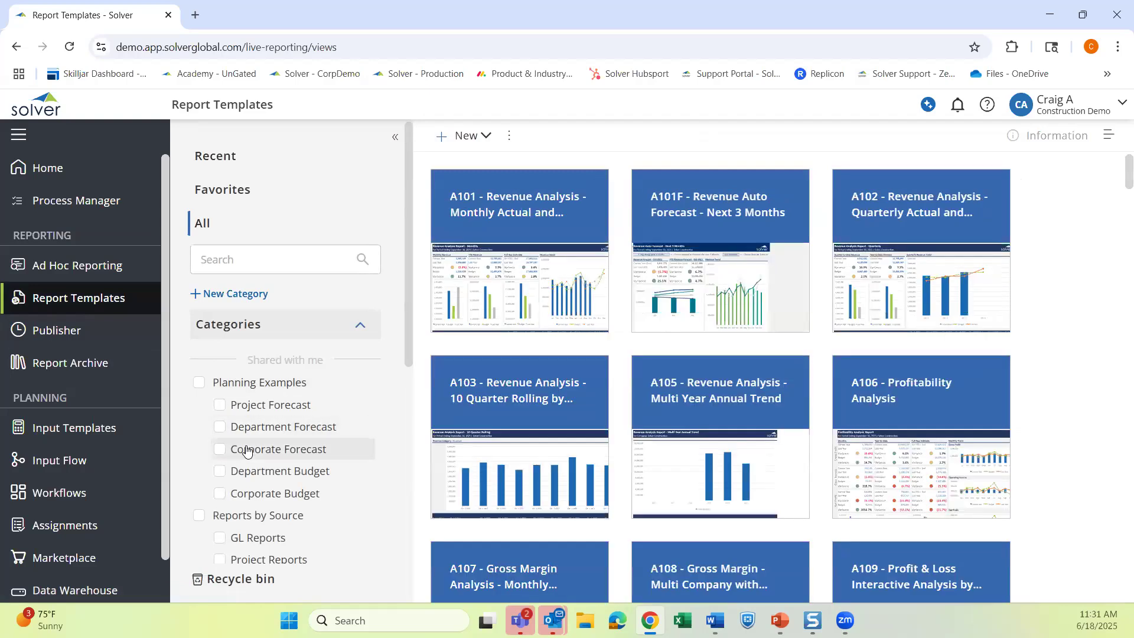
click(722, 201)
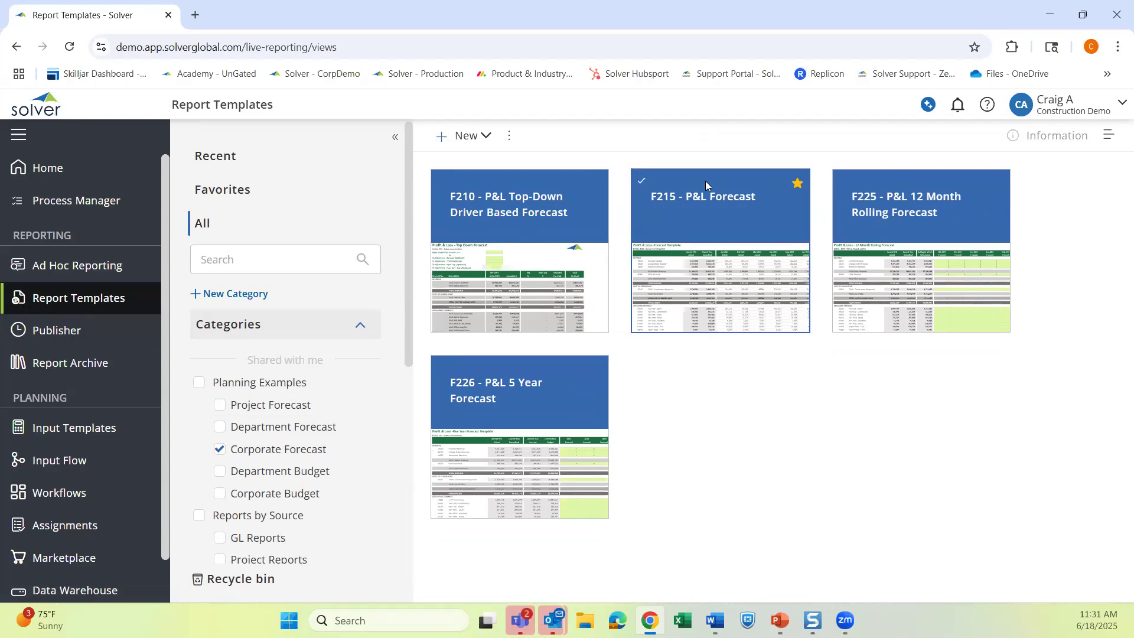
click(695, 199)
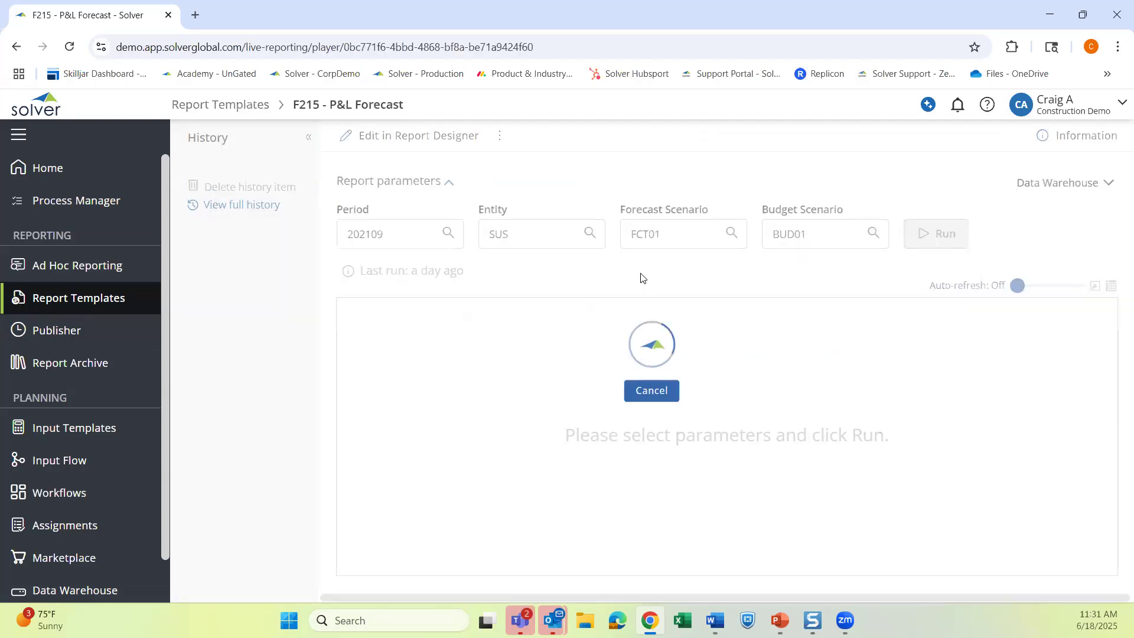
Show the P&L forecast in full screen and examine its monthly actual and forecast columns and its operating expense rows.
click(1093, 286)
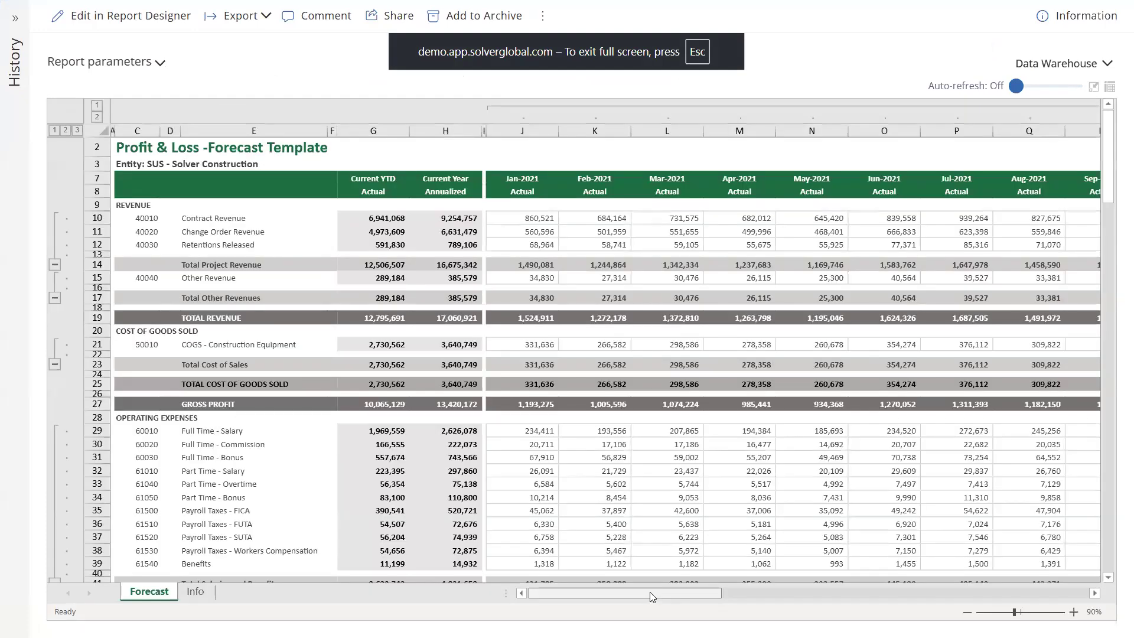
drag(674, 588, 729, 580)
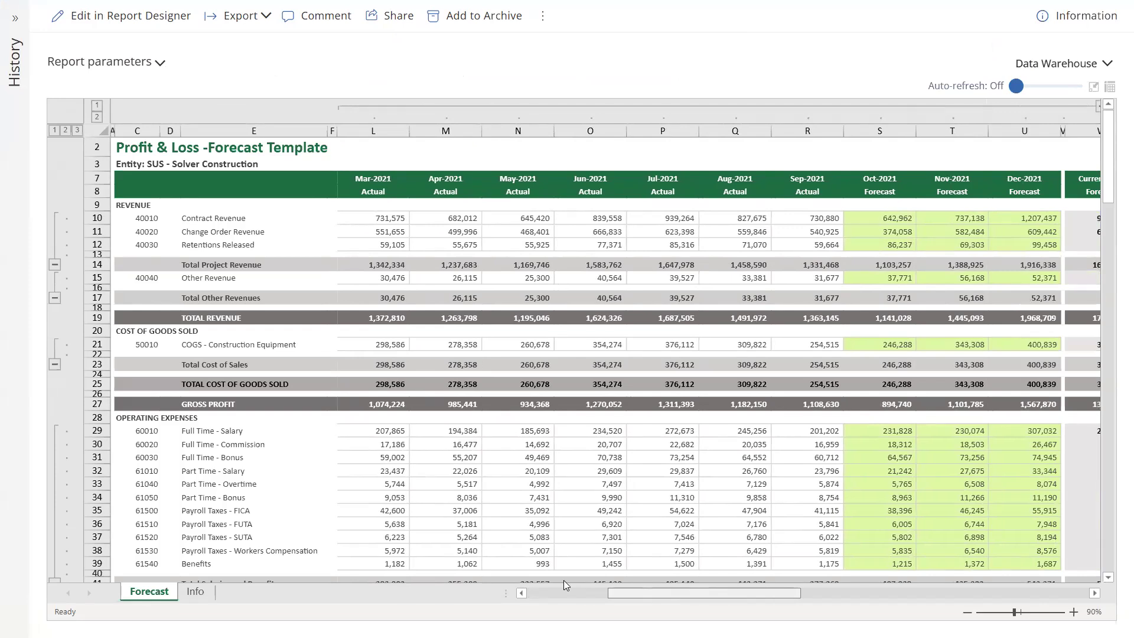
scroll(506, 532, left, 5)
scroll(384, 458, down, 1)
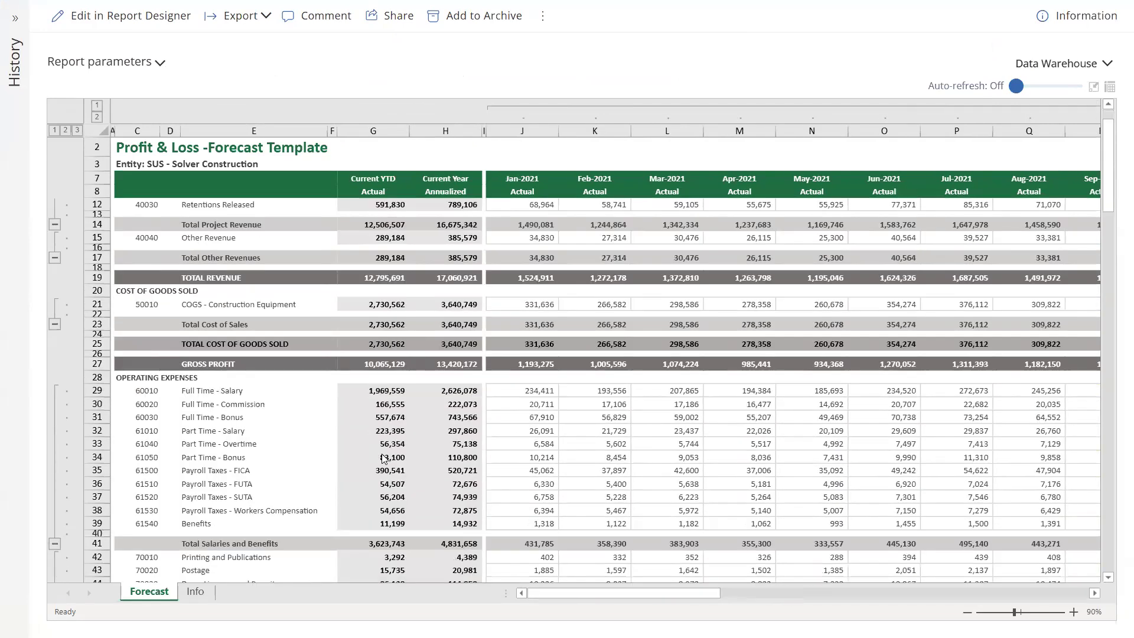
scroll(383, 459, down, 7)
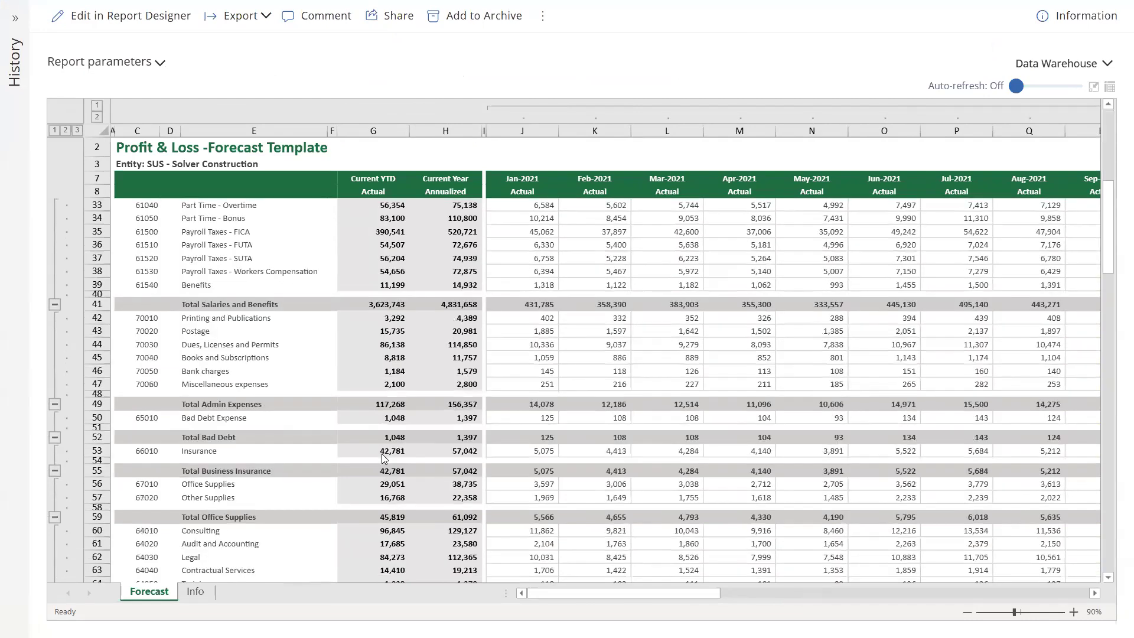
Drill down from the January 2021 Printing and Publications amount to the General Ledger, examine the department amounts, and return to the Forecast sheet.
click(550, 320)
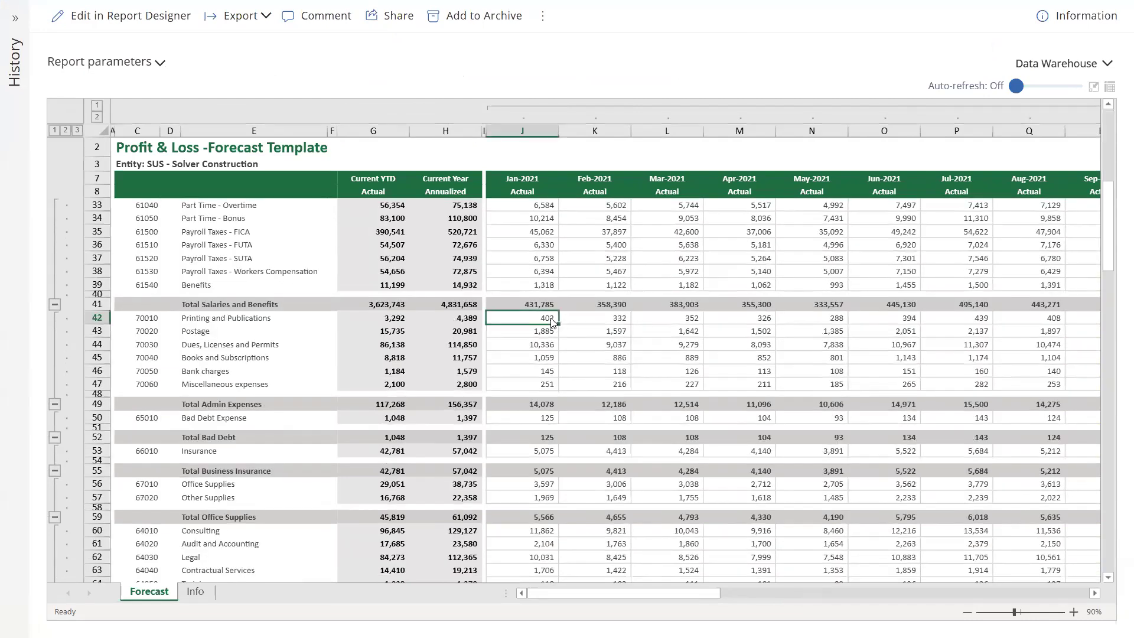
double_click(551, 320)
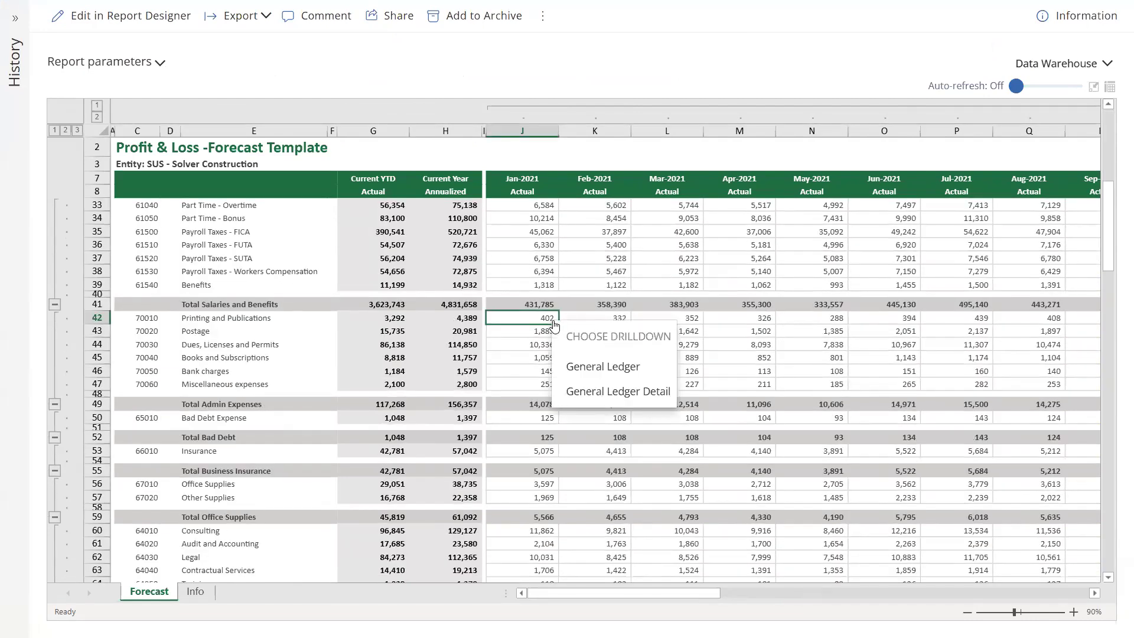
click(582, 367)
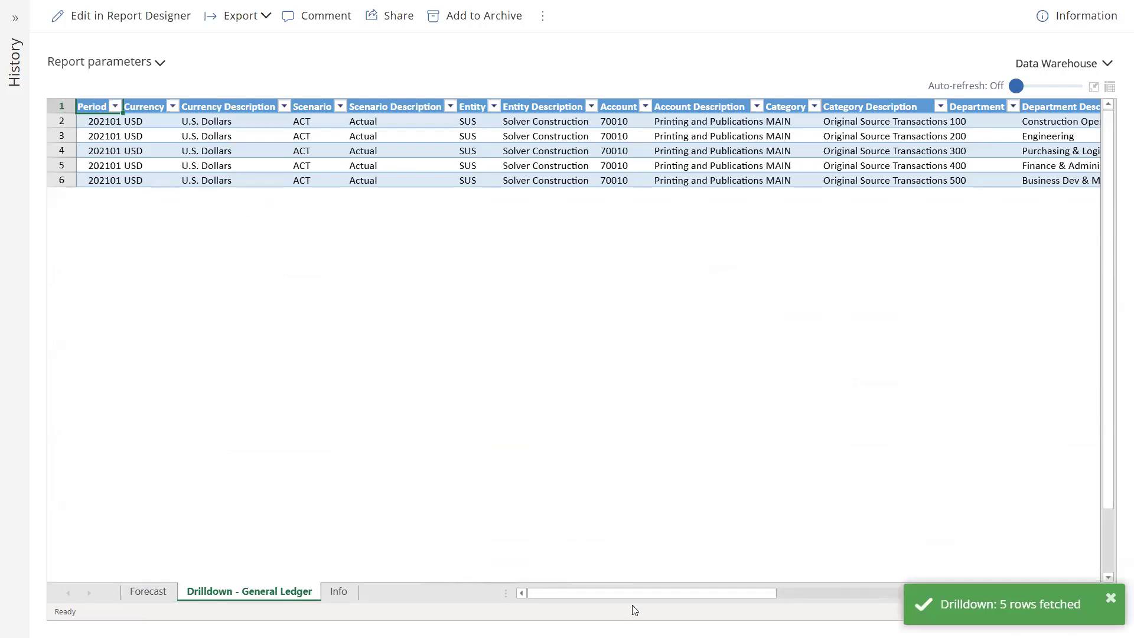
drag(637, 592, 697, 577)
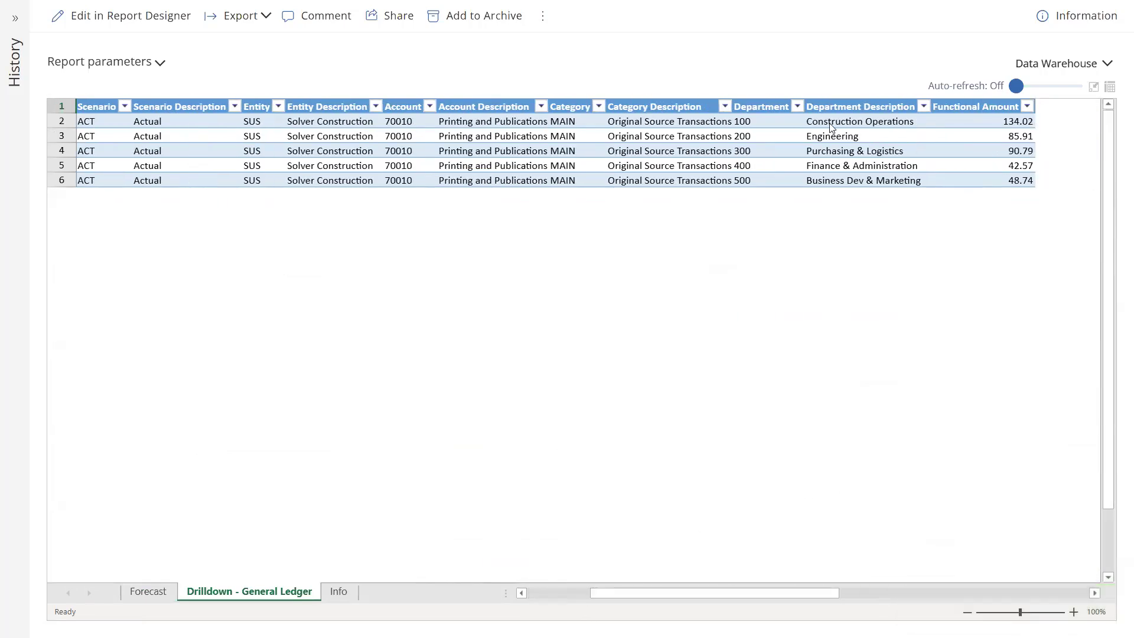
drag(728, 598, 447, 586)
click(146, 589)
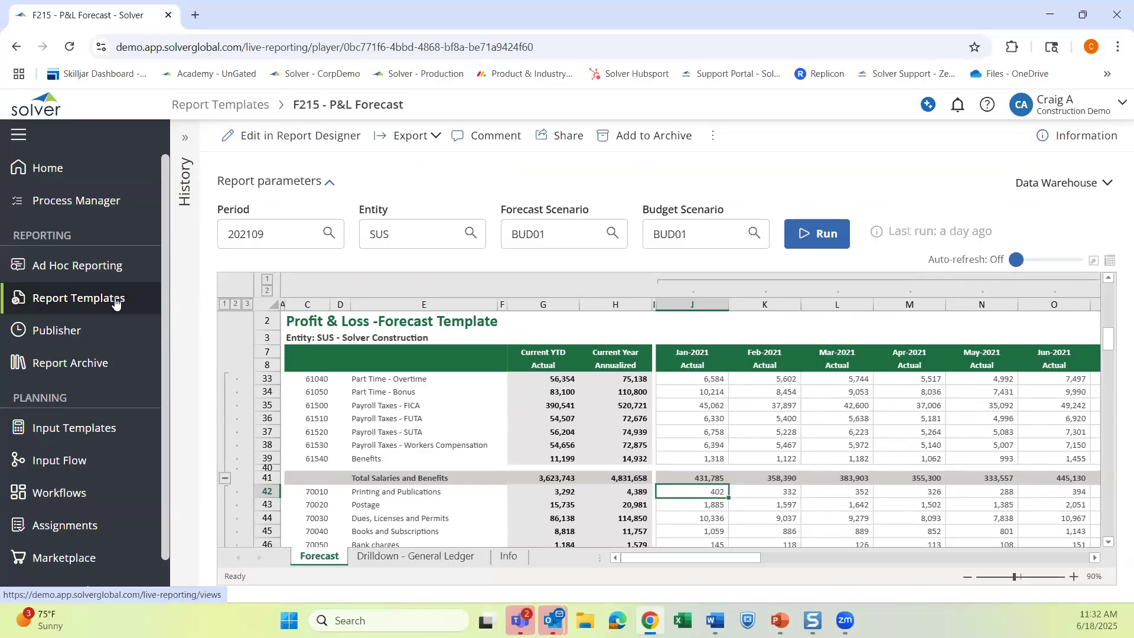
Return to the report templates, replace the Corporate Forecast filter with Project Forecast, and open the V02_F01 project revenue and cost forecast.
click(116, 303)
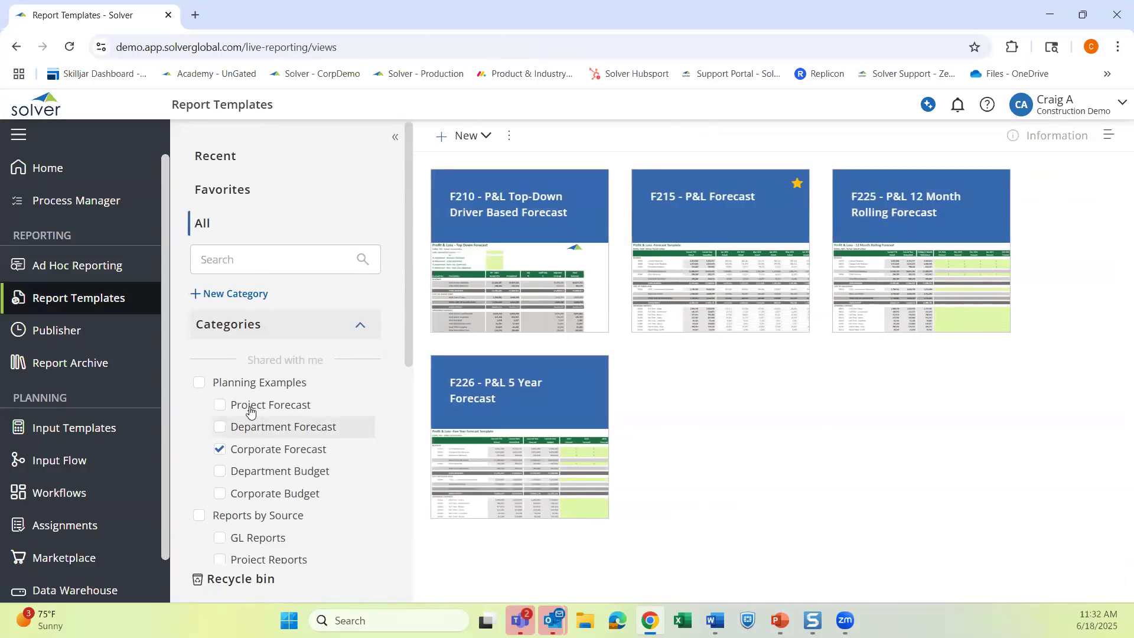
click(223, 449)
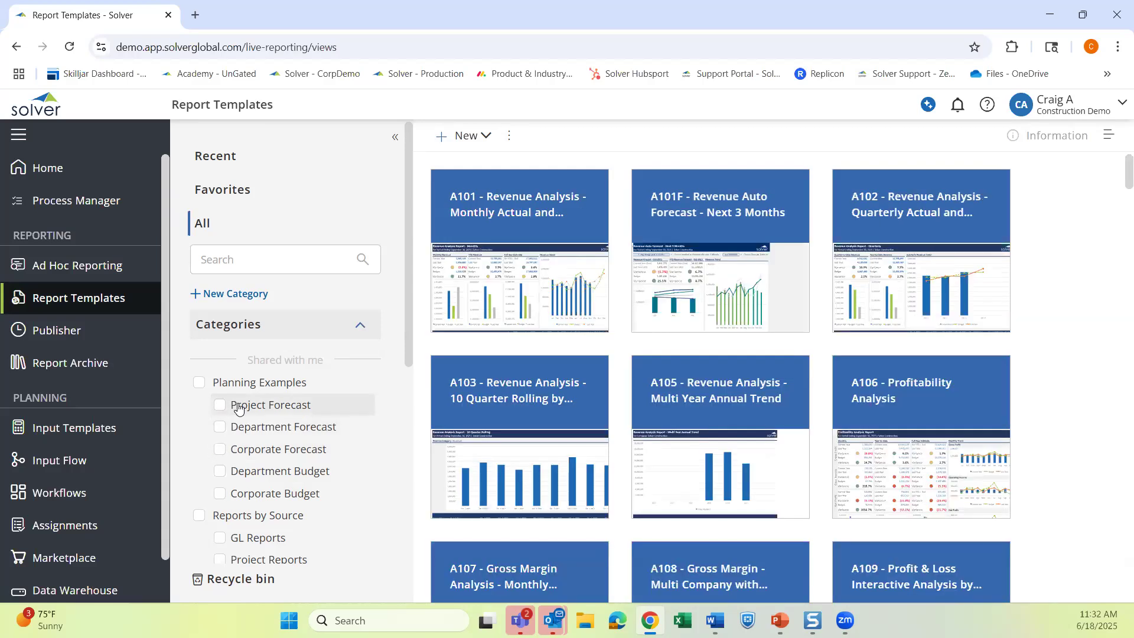
click(235, 405)
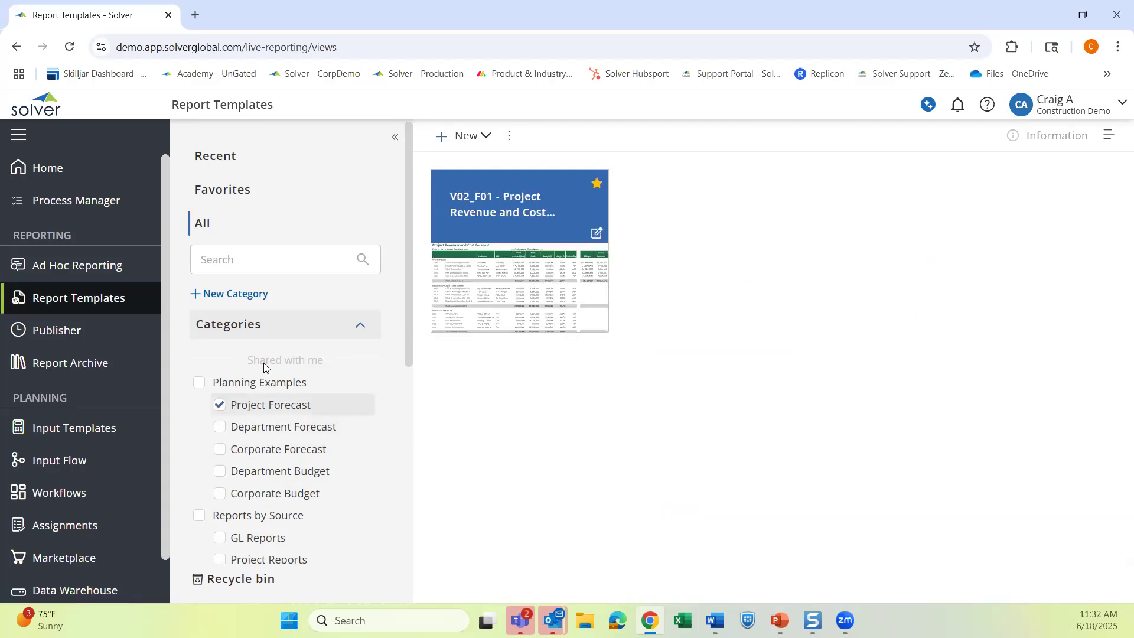
click(497, 220)
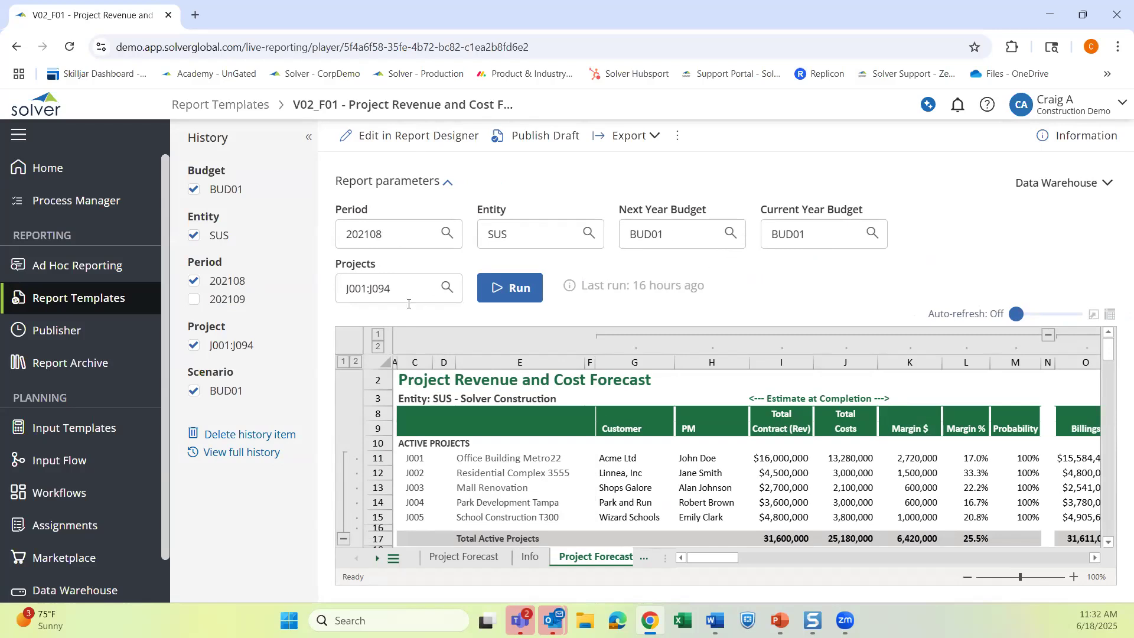
Show the project forecast in full screen, examine the job-to-date backlog and aging columns, and collapse the column group before the 2022 budget months.
click(1091, 323)
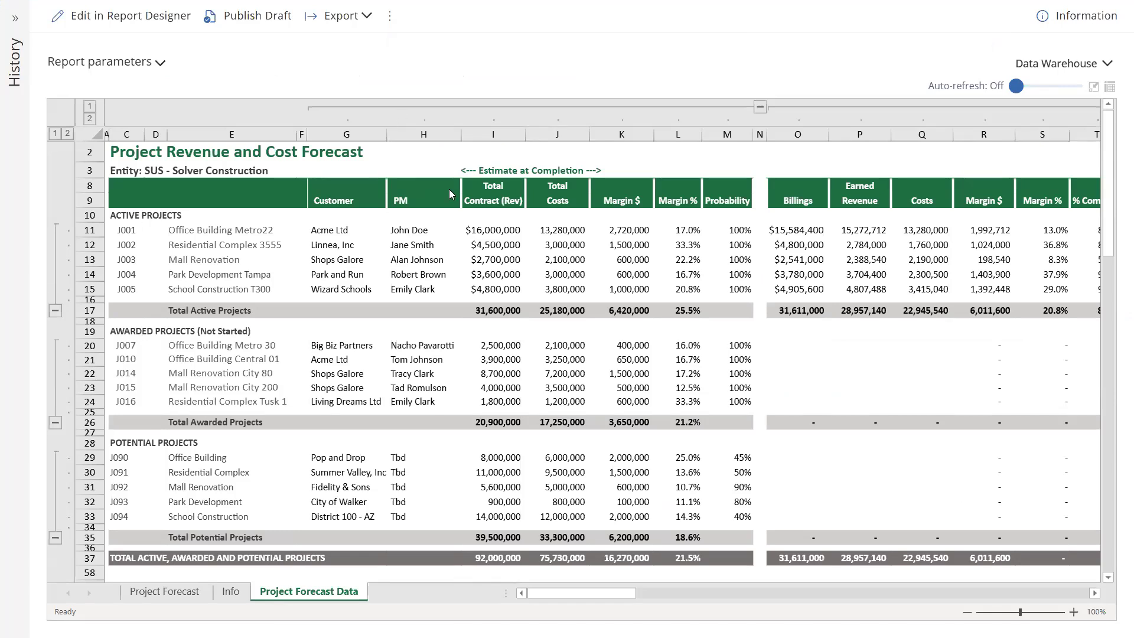
drag(631, 599, 731, 590)
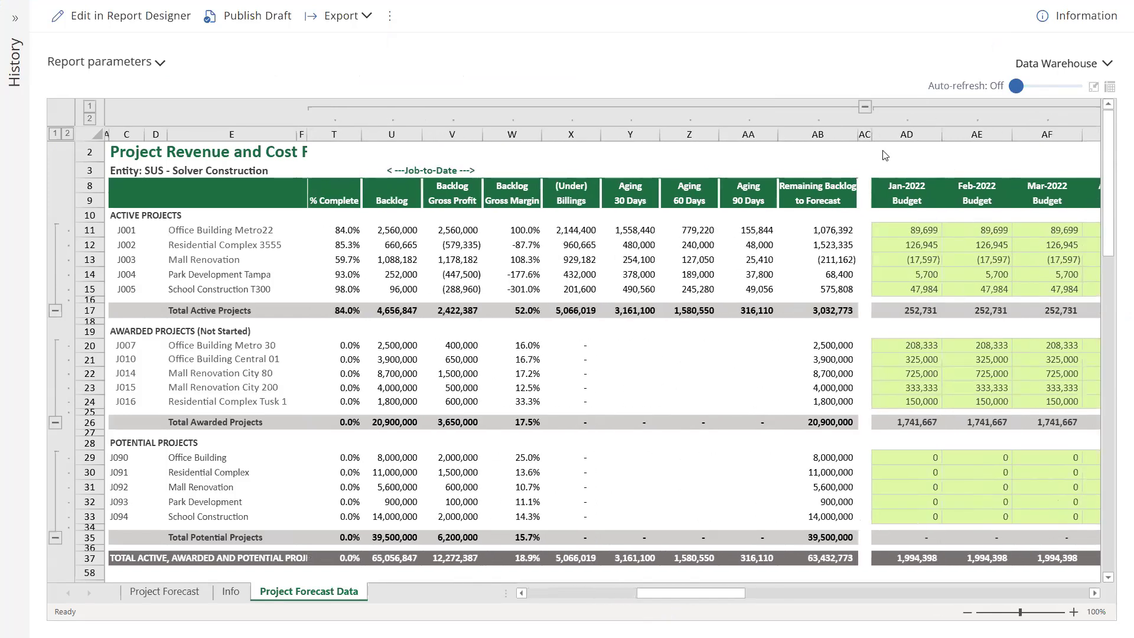
click(865, 107)
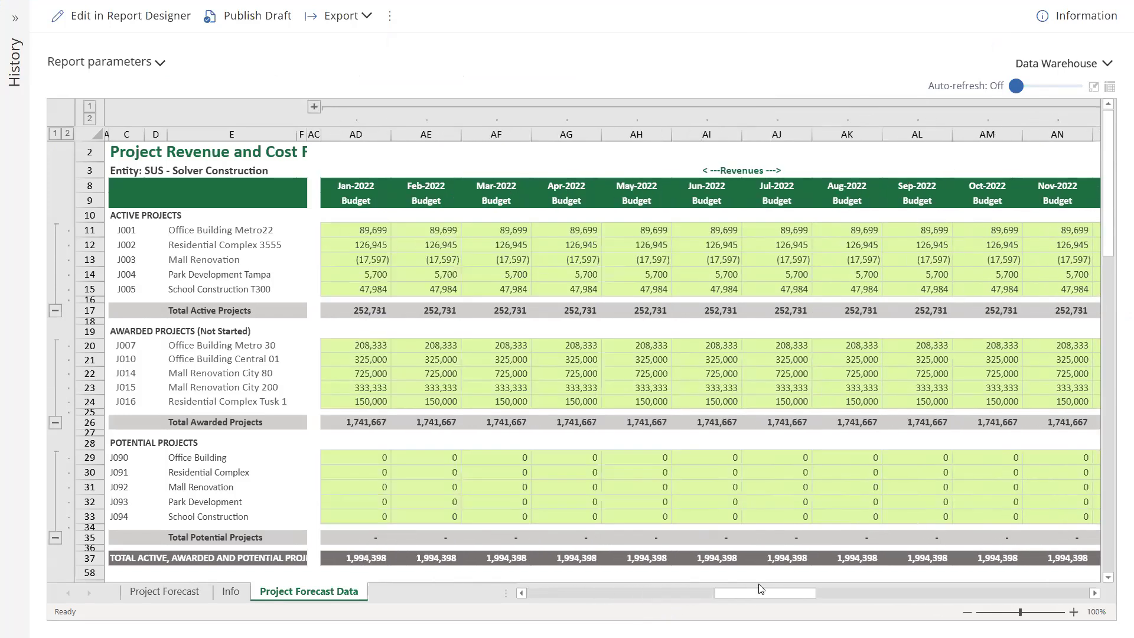
Examine the 2022 monthly revenue budgets for active, awarded and potential projects, and select project J090's October 2022 budget cell.
drag(765, 595, 870, 592)
click(816, 594)
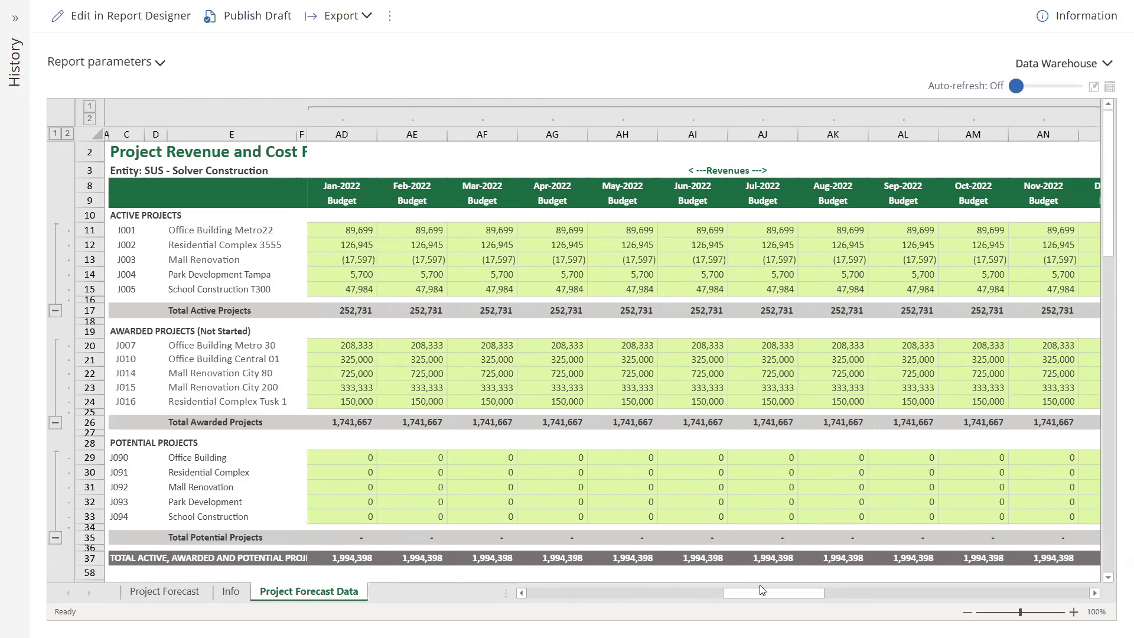
drag(731, 595, 715, 596)
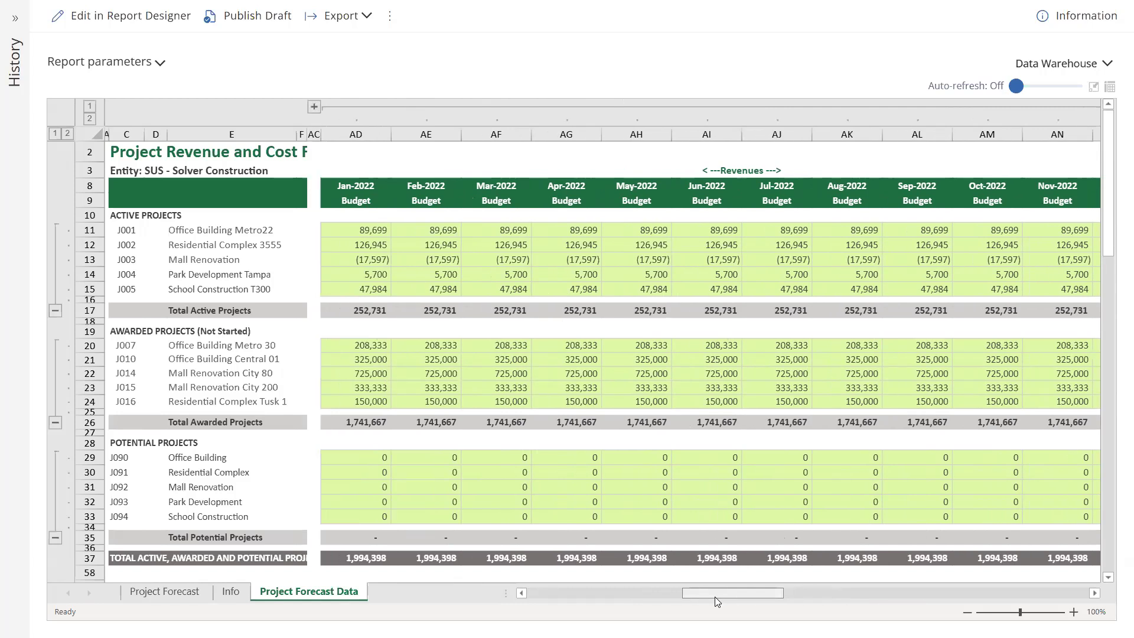
scroll(646, 502, down, 2)
scroll(644, 488, up, 1)
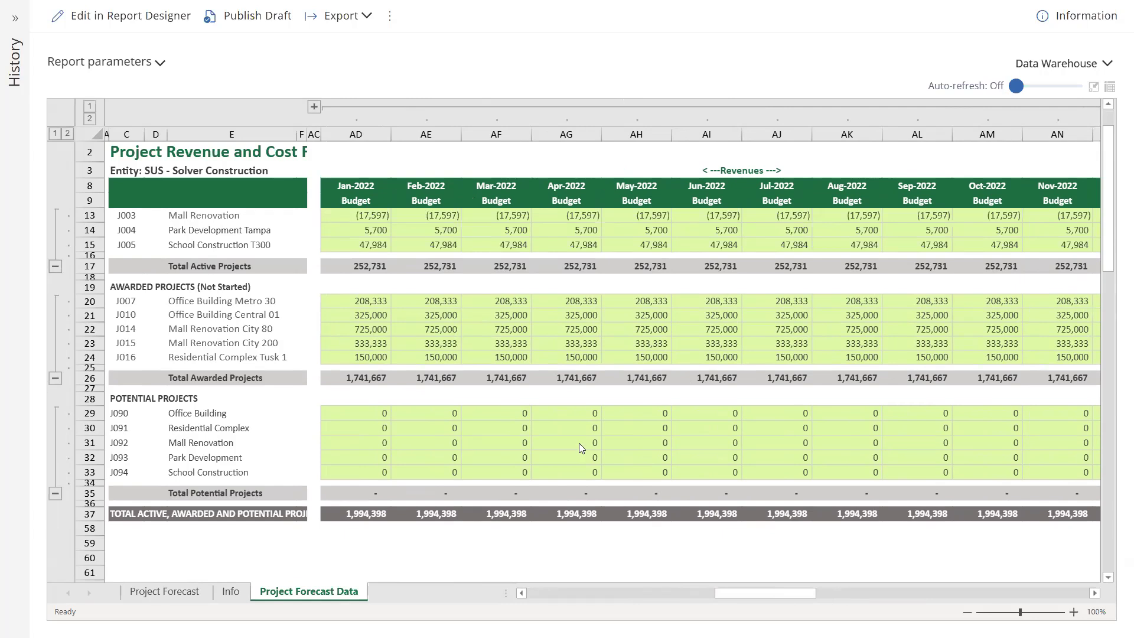
drag(799, 591, 831, 593)
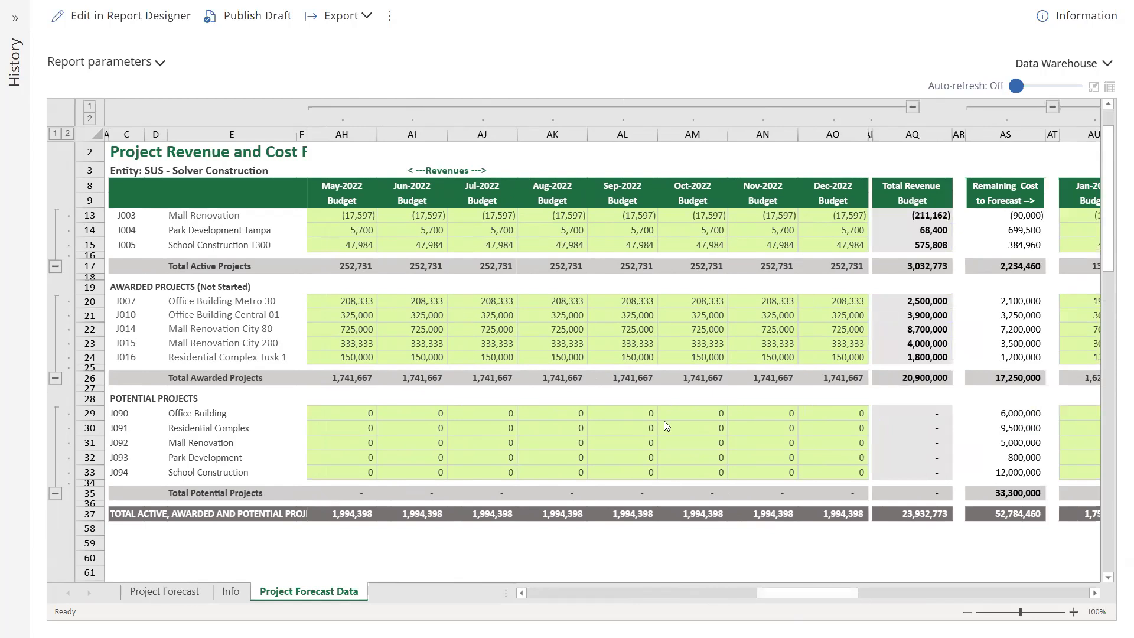
click(682, 419)
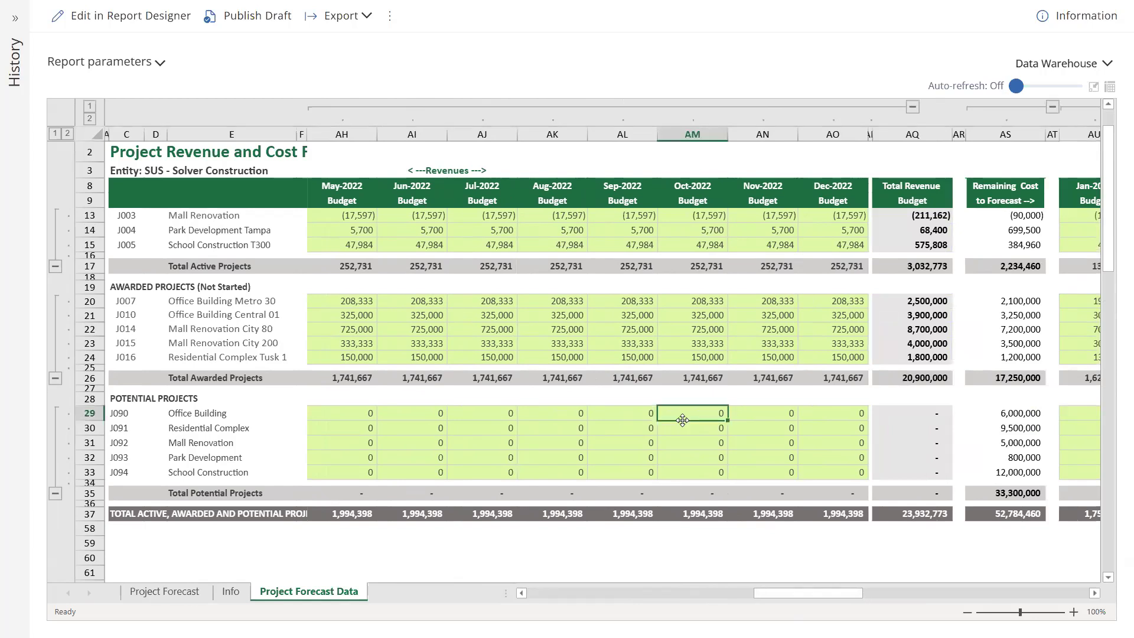
Set the October 2022 revenue budget of the potential Office Building project J090 to 10,000.
text(10000)
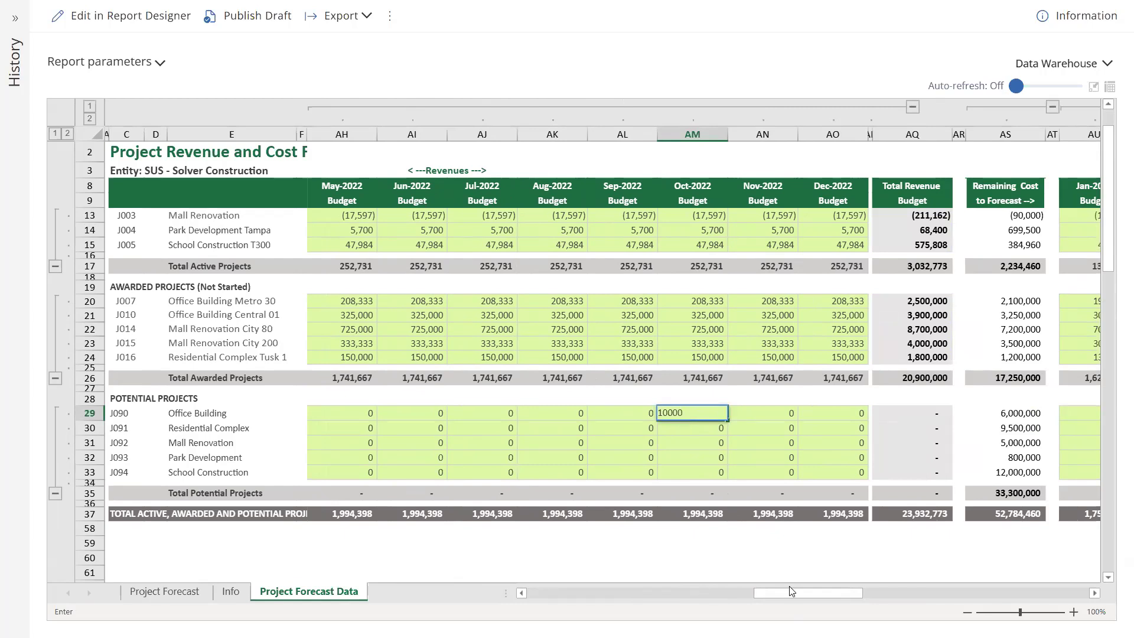
click(811, 416)
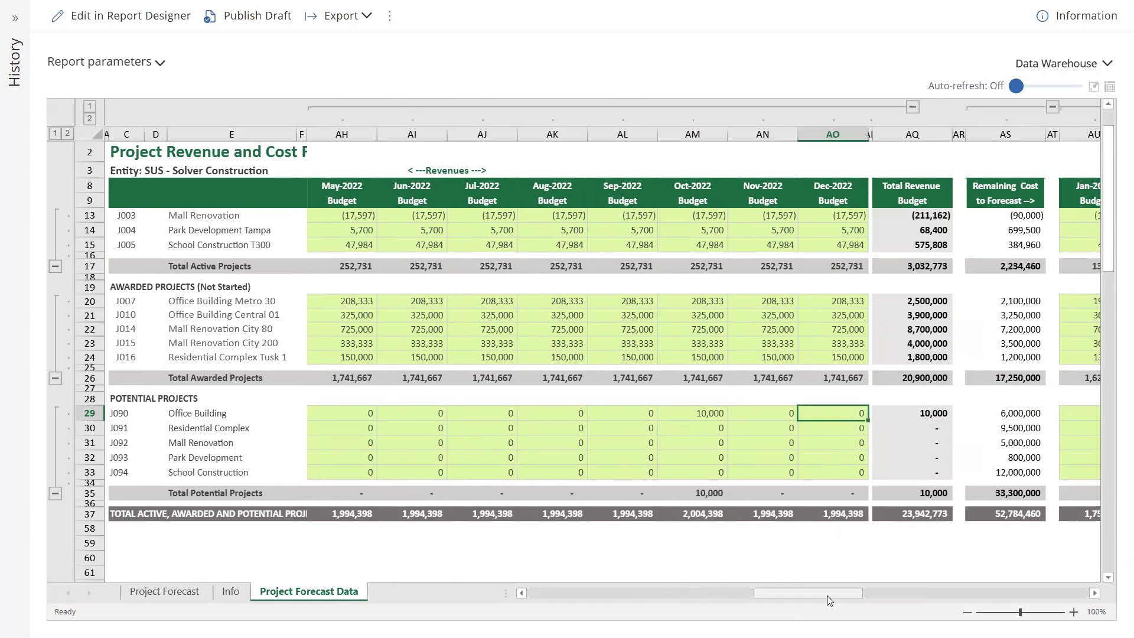
mouse_move(827, 595)
mouse_down()
mouse_move(893, 598)
mouse_move(830, 598)
mouse_move(812, 579)
mouse_up()
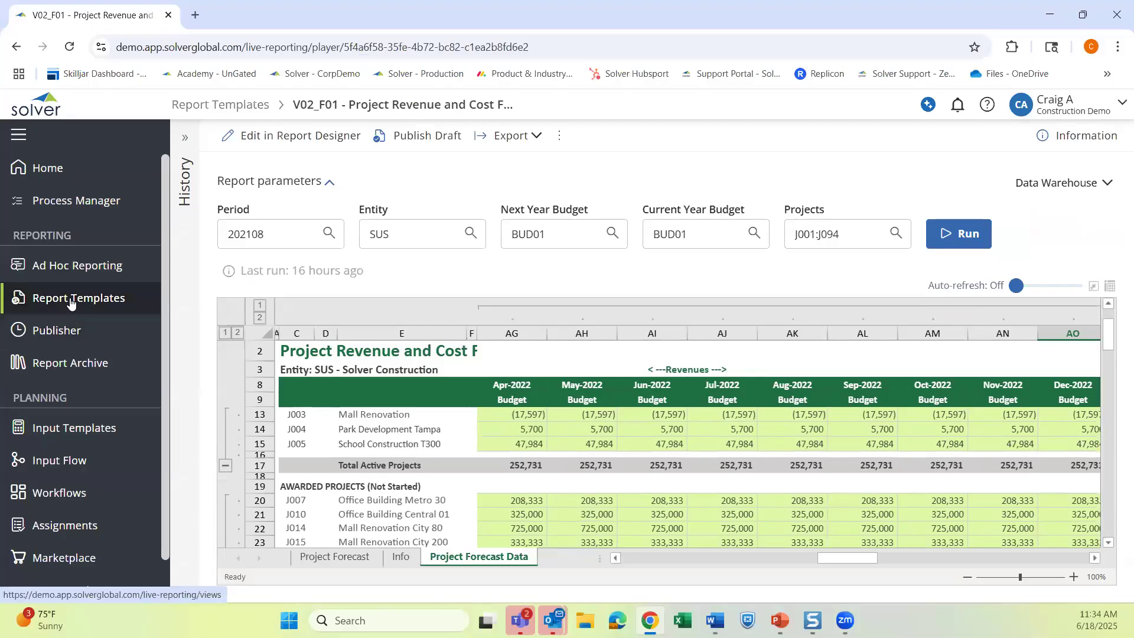
Return to the report templates, replace the Project Forecast filter with Department Budget, and open F820 - Personnel Assumptions.
click(71, 300)
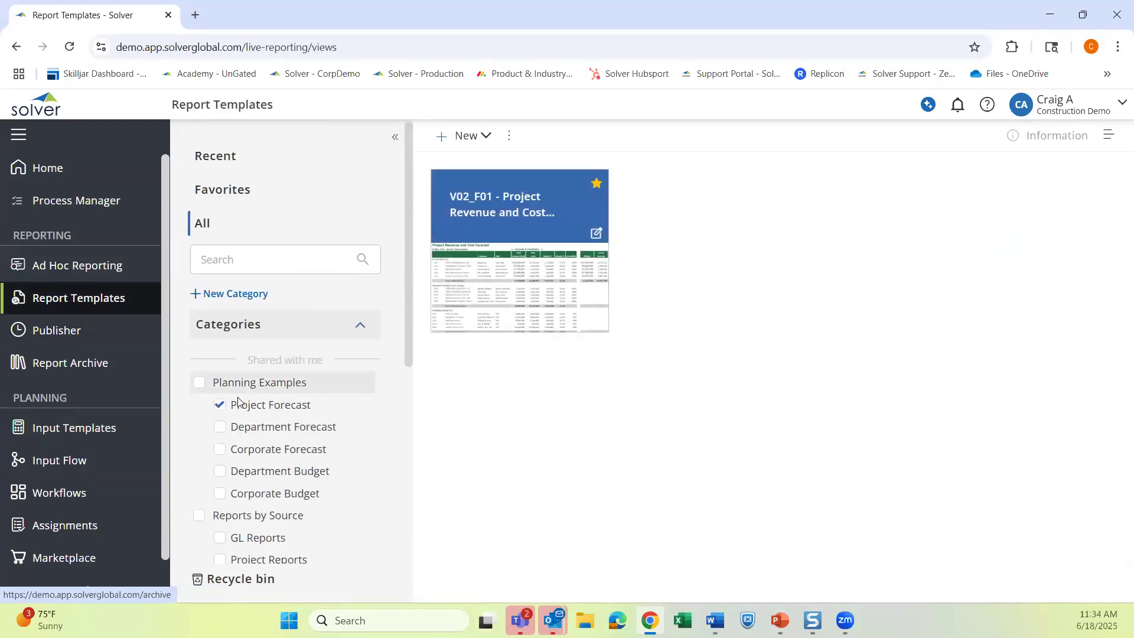
click(220, 406)
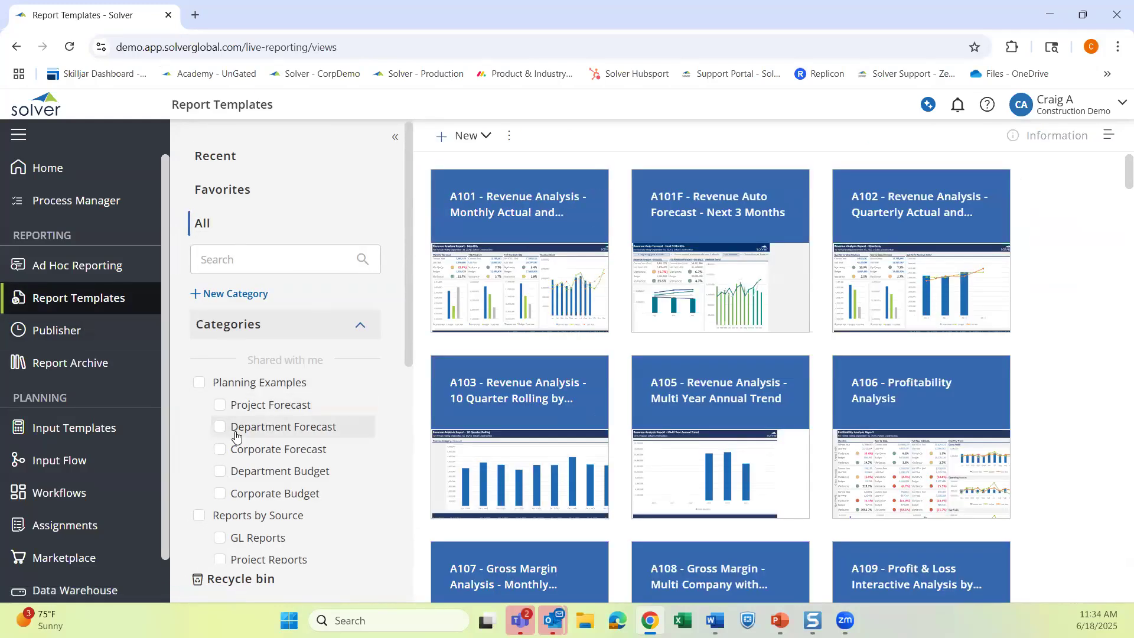
click(300, 472)
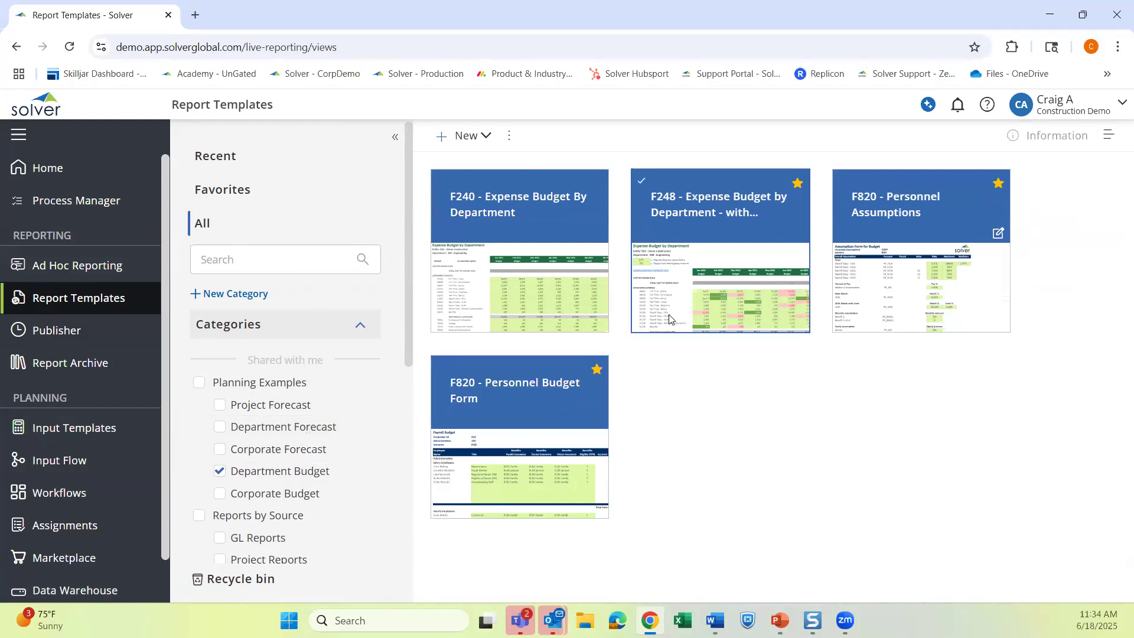
click(878, 216)
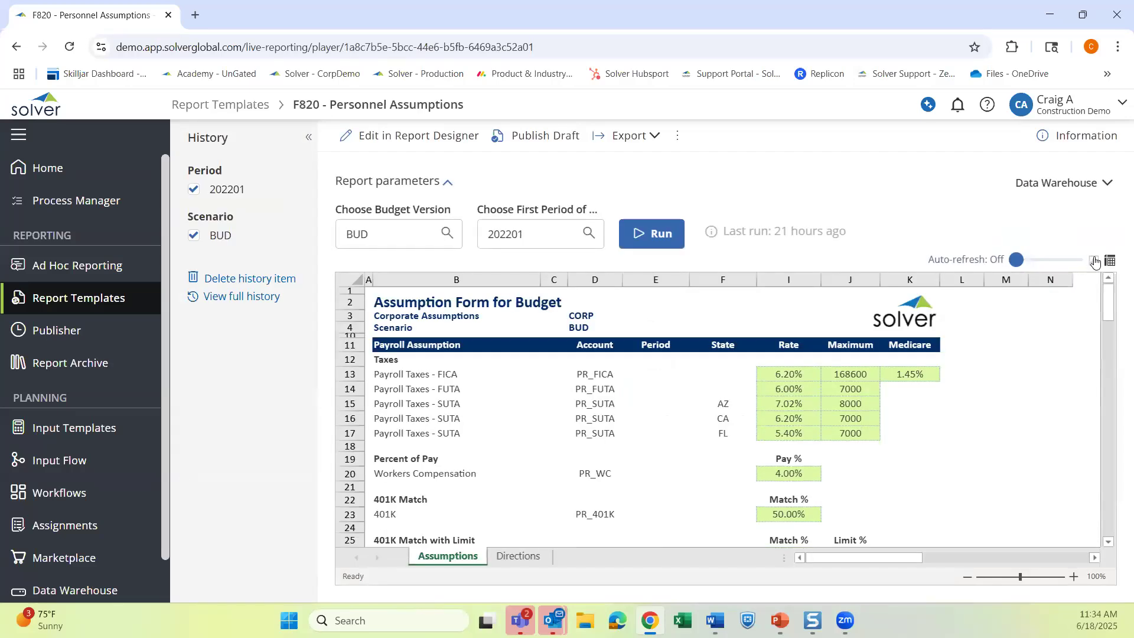
Examine the payroll tax, 401K, benefit, insurance and days-per-month assumptions in full screen, and return to the normal view.
click(1093, 260)
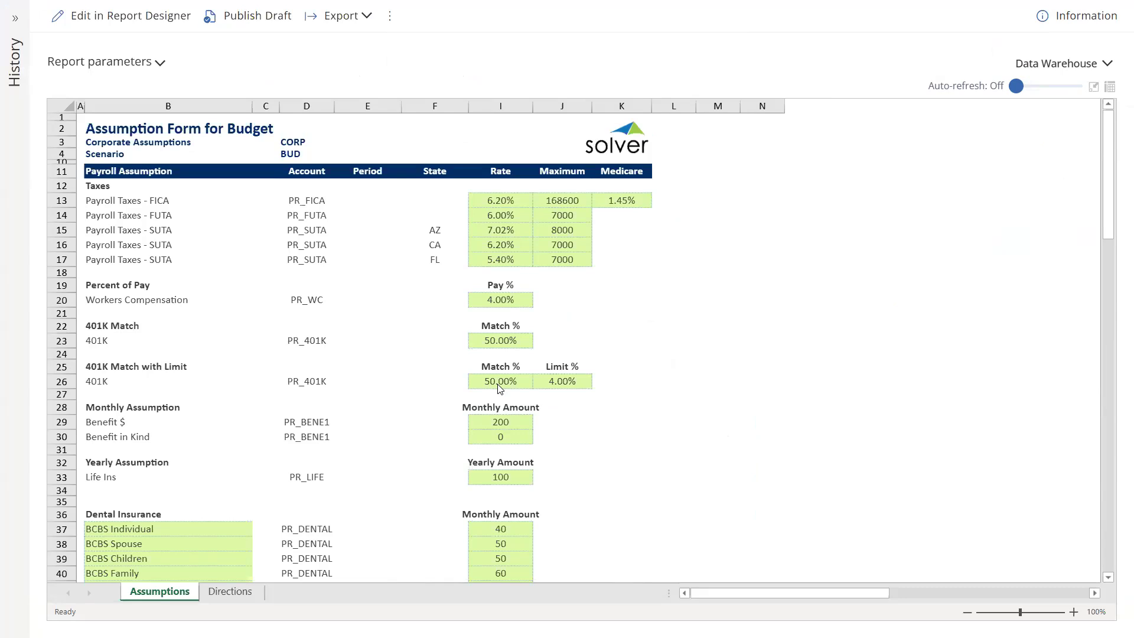
scroll(495, 395, down, 3)
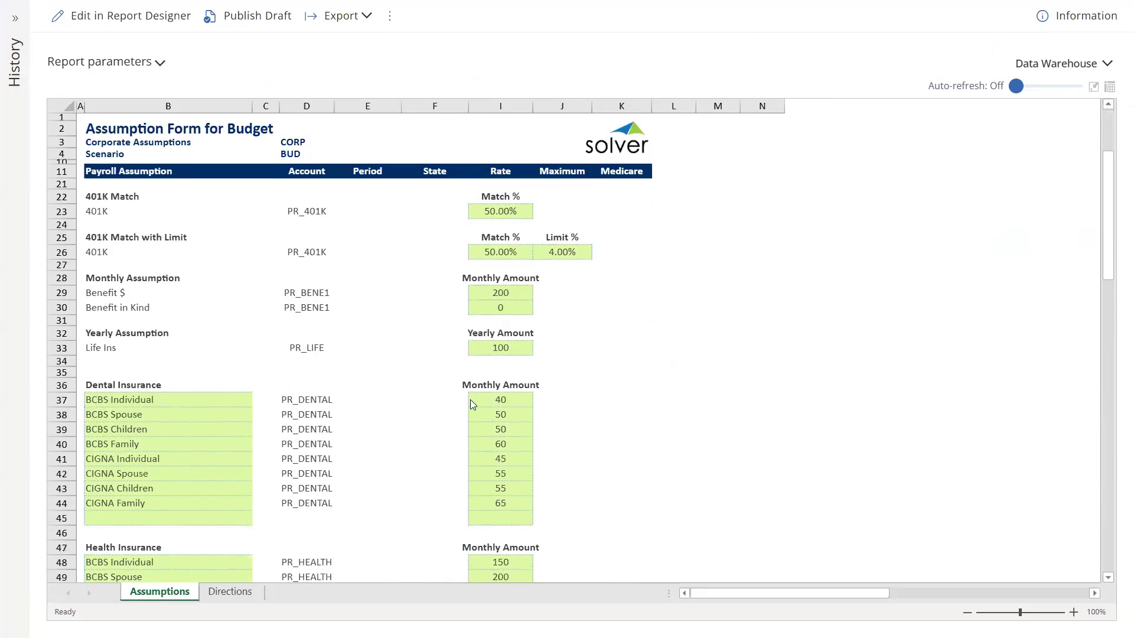
scroll(470, 401, down, 1)
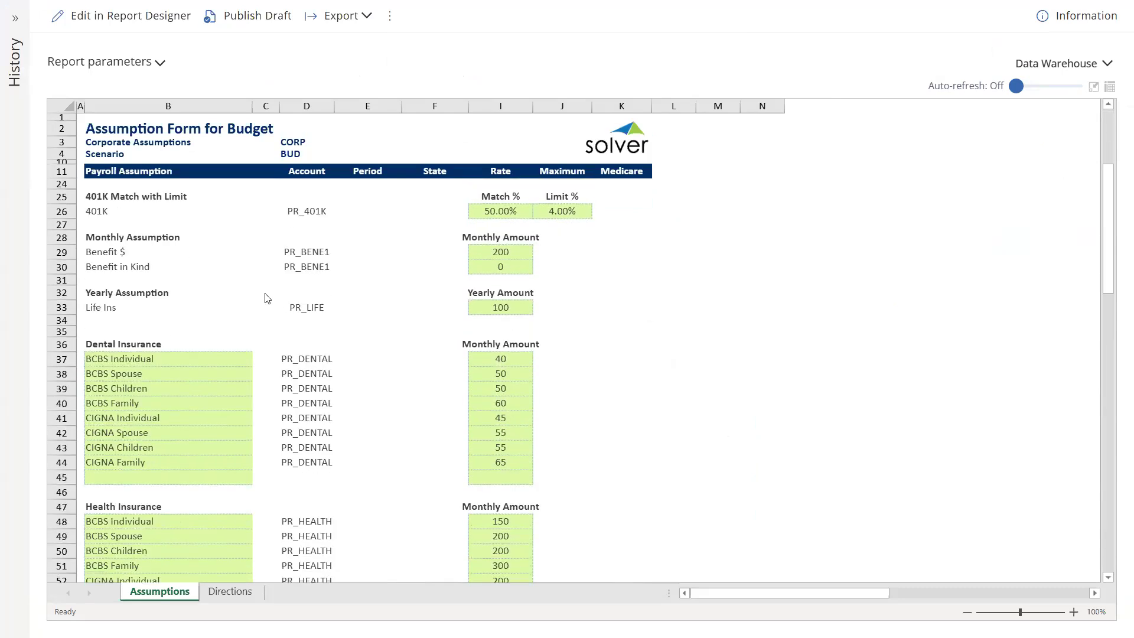
scroll(250, 365, down, 2)
scroll(248, 363, down, 5)
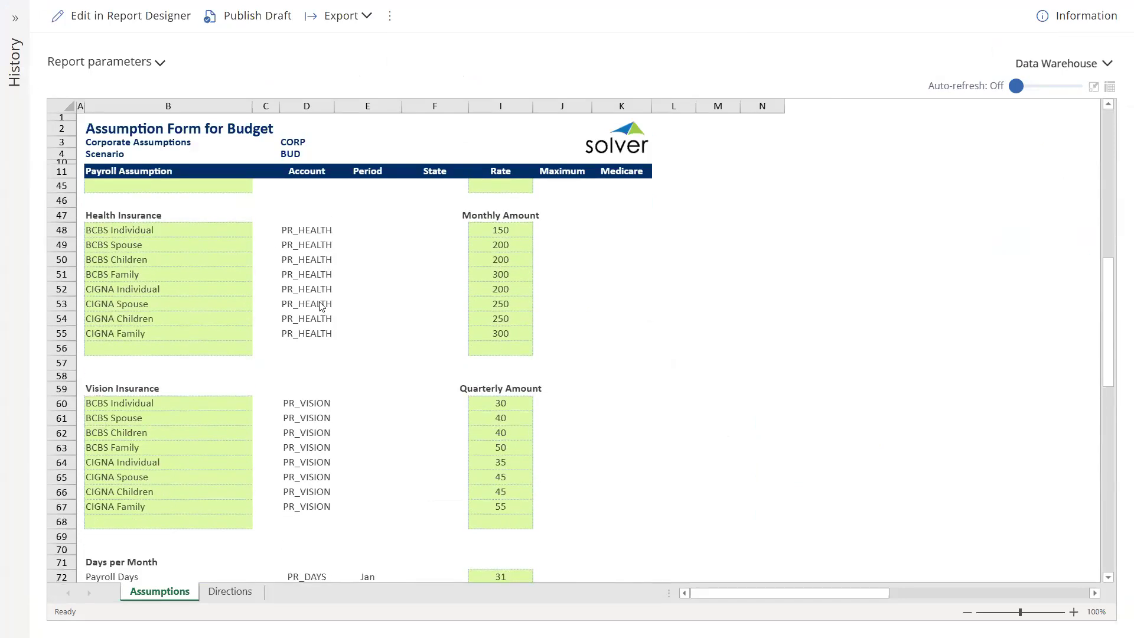
scroll(343, 354, up, 1)
scroll(345, 353, up, 1)
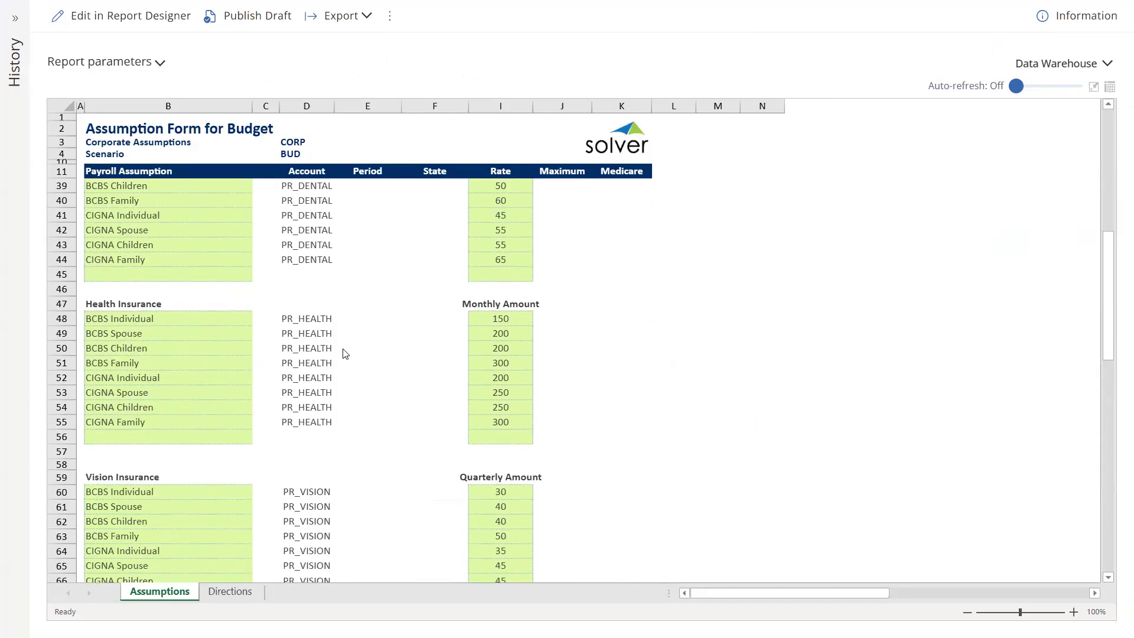
scroll(346, 353, up, 2)
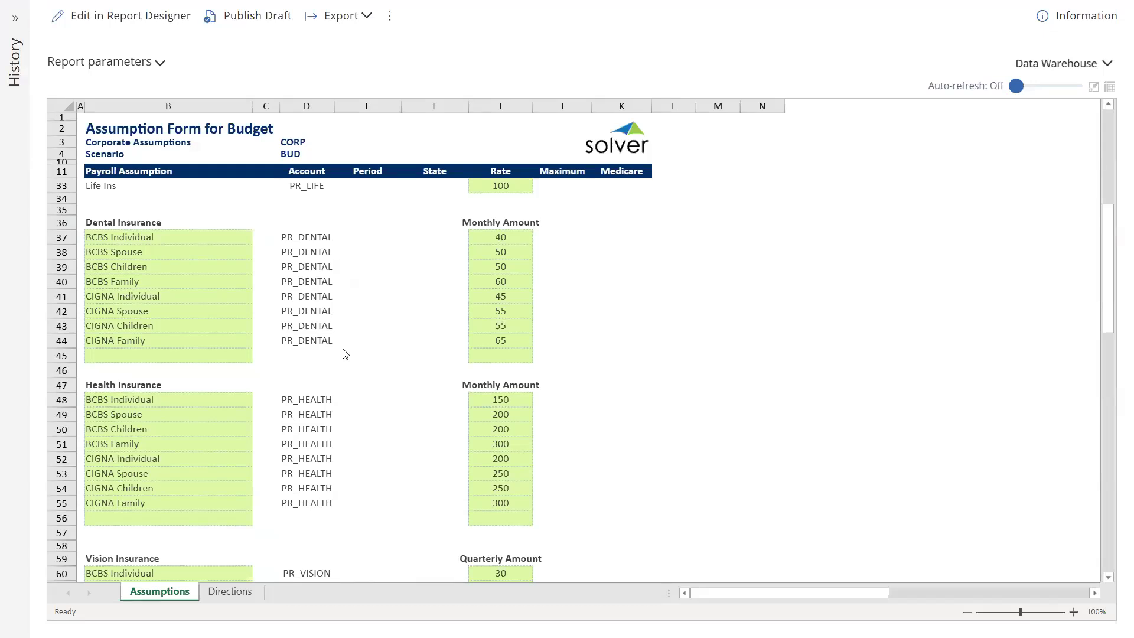
scroll(345, 353, down, 9)
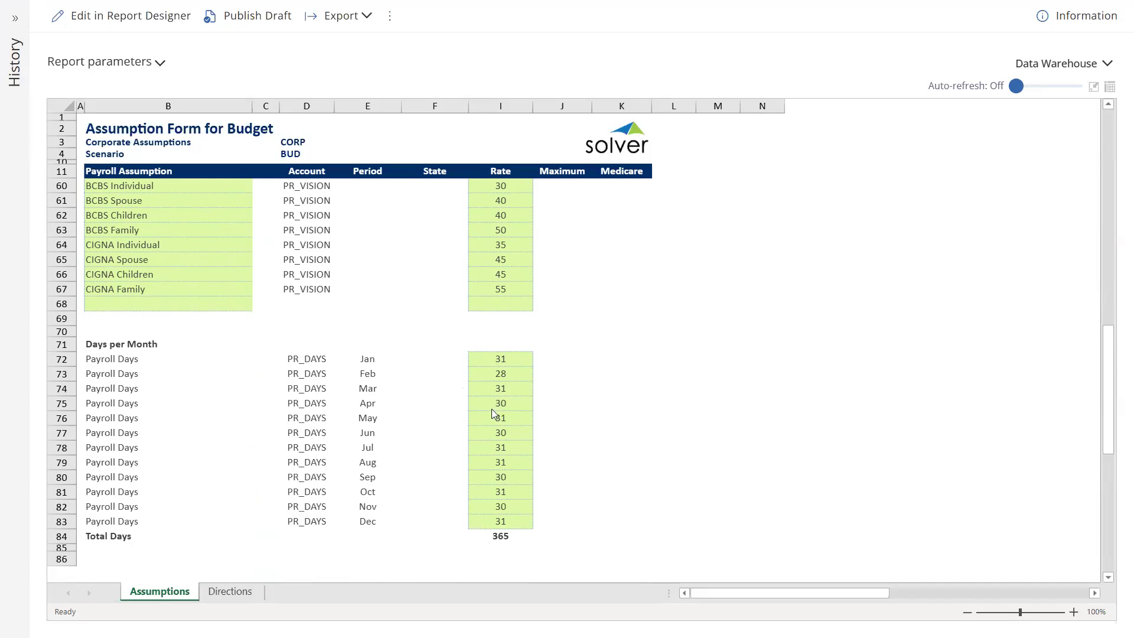
key(Escape)
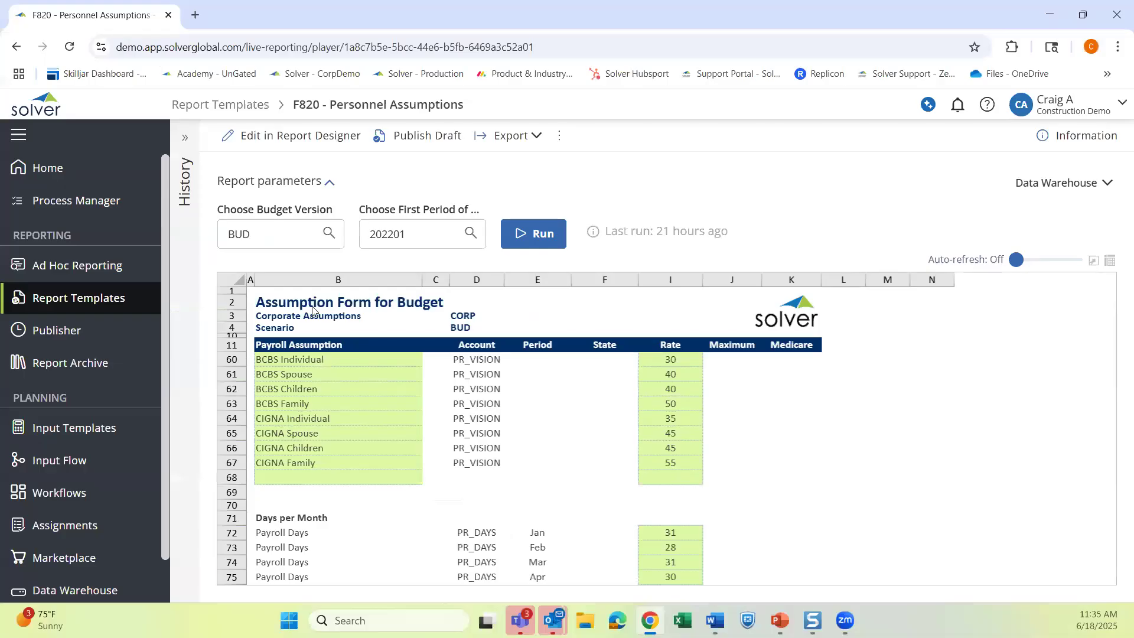
Open the F820 - Personnel Budget Form from the report templates and view the choices for its department parameter.
click(105, 301)
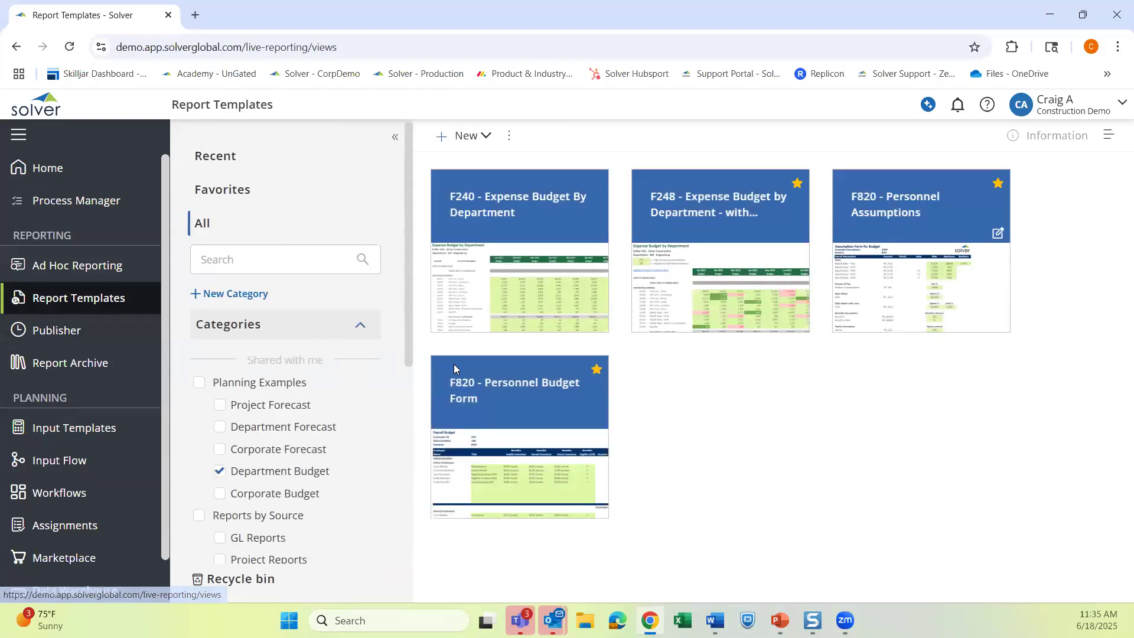
click(518, 384)
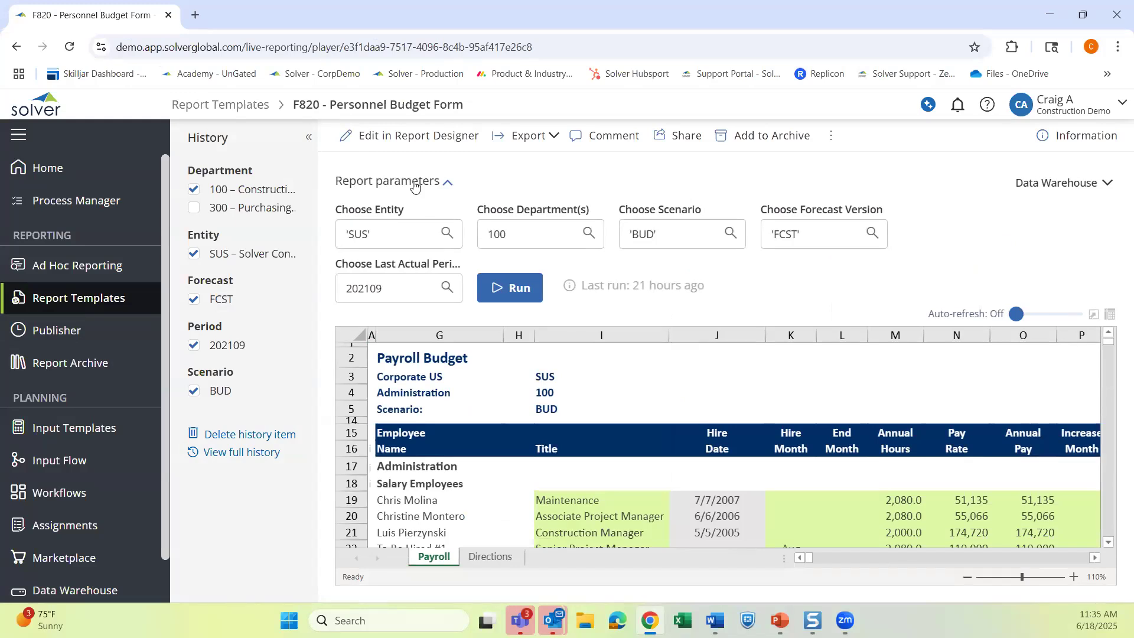
click(588, 234)
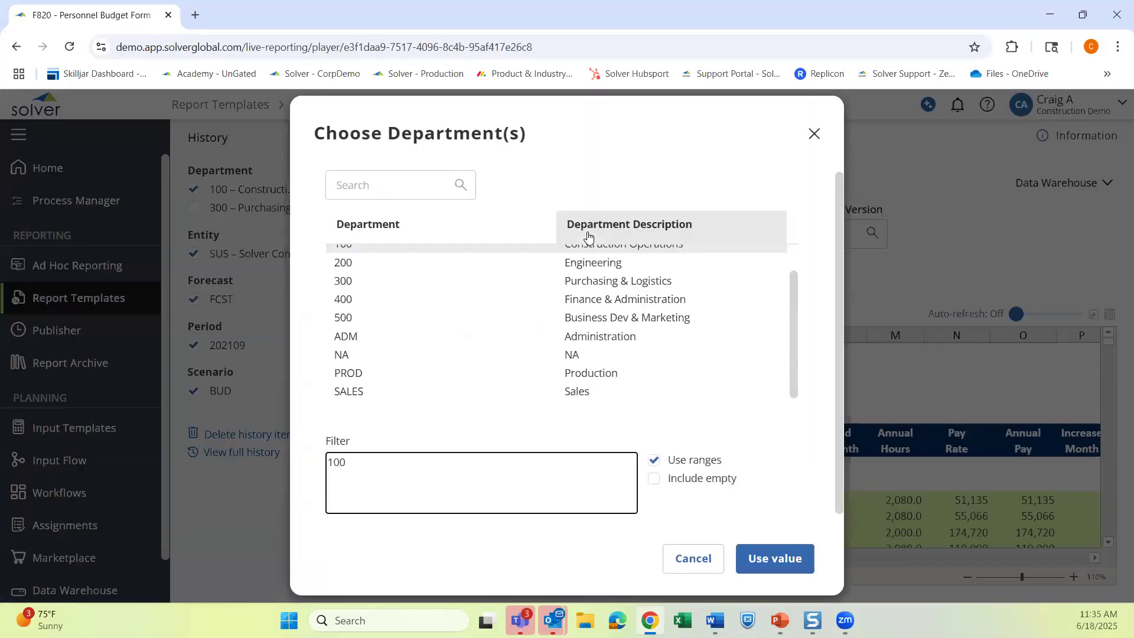
key(Escape)
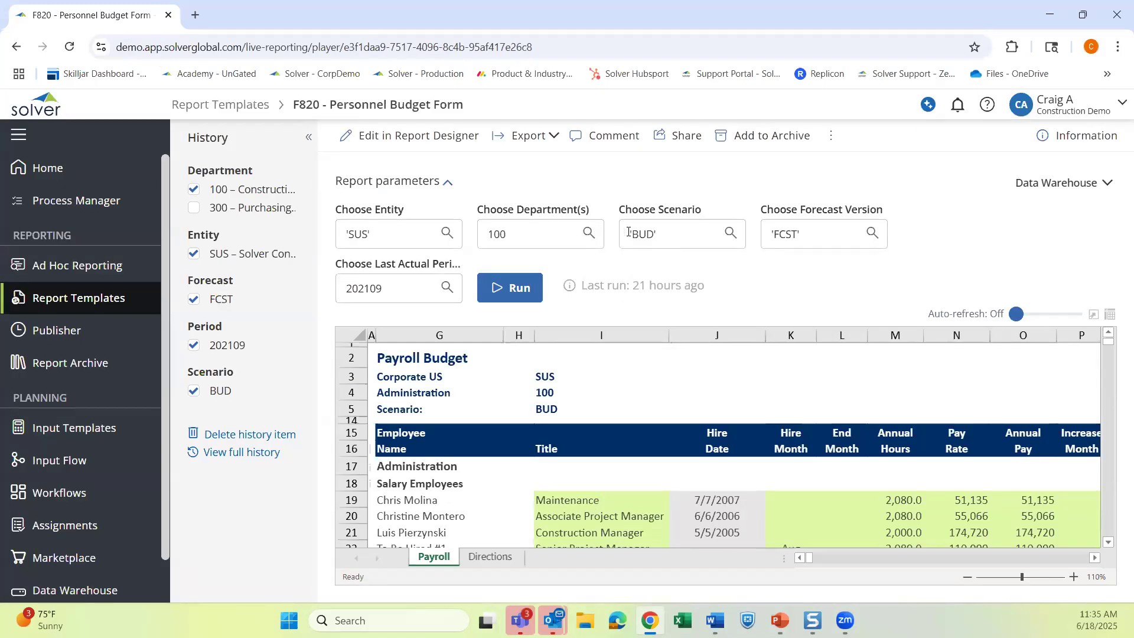
Show the payroll budget in full screen and give the Maintenance employee in row 19 a 10% increase in March.
click(1091, 315)
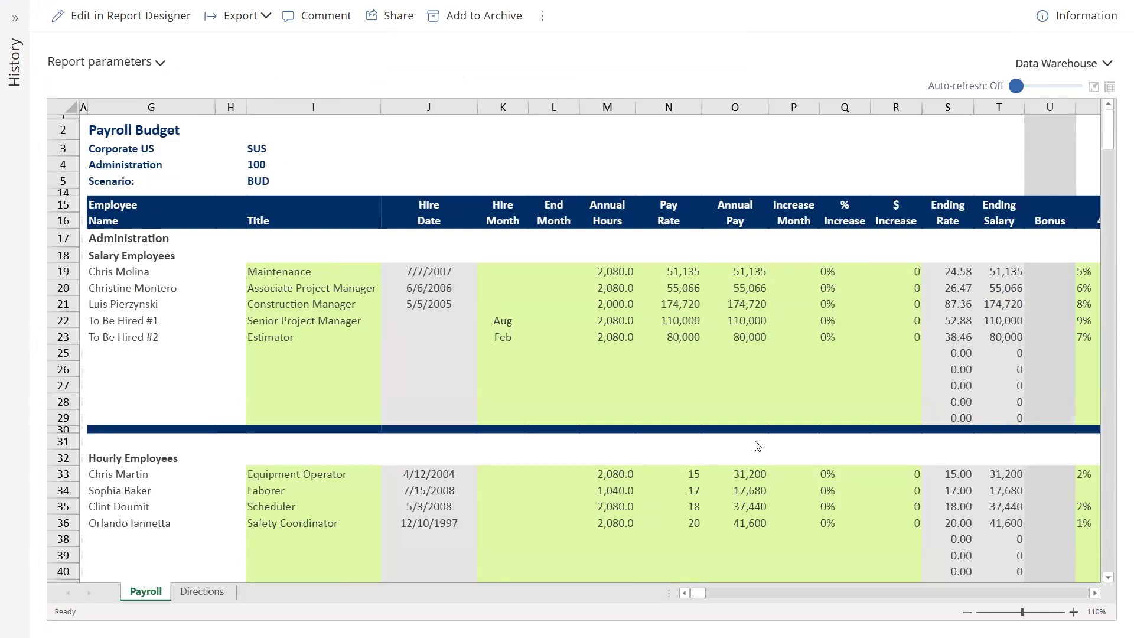
click(802, 275)
click(825, 274)
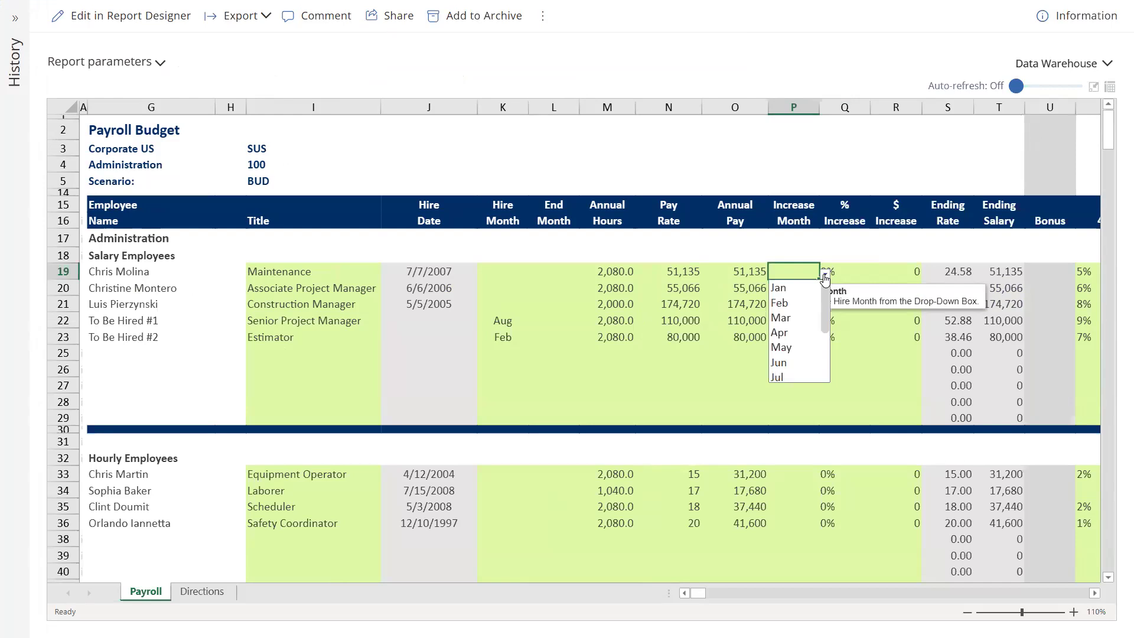
click(786, 318)
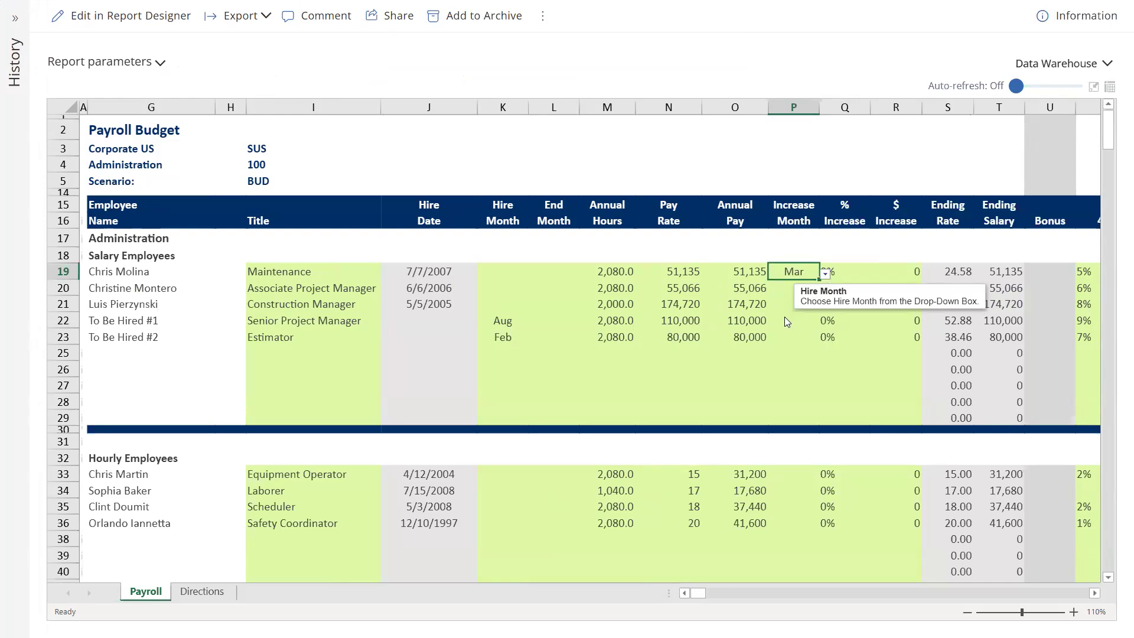
click(852, 277)
text(1)
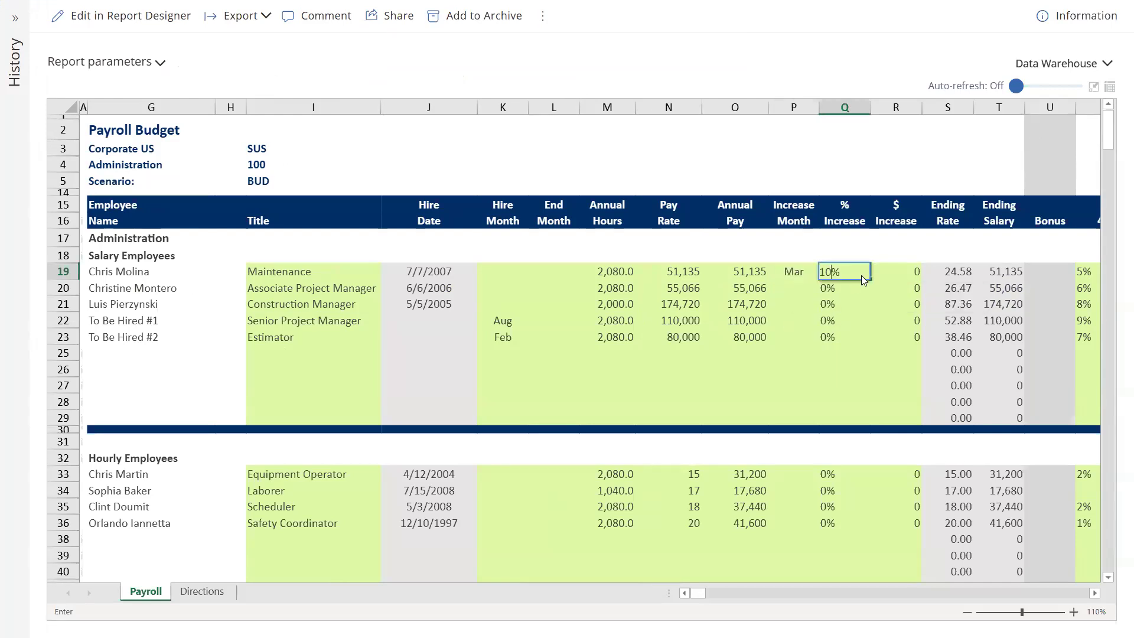
key(Return)
Examine the 2022 monthly salaries and the hire months of the two to-be-hired salaried positions in the payroll budget.
drag(696, 593, 727, 596)
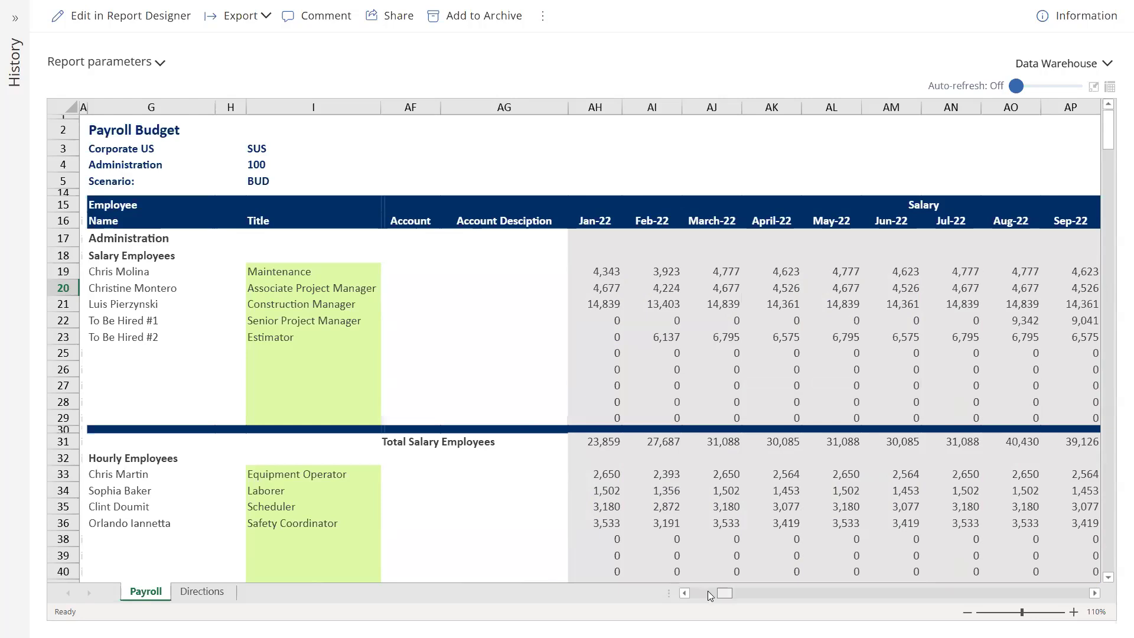
click(708, 592)
click(703, 592)
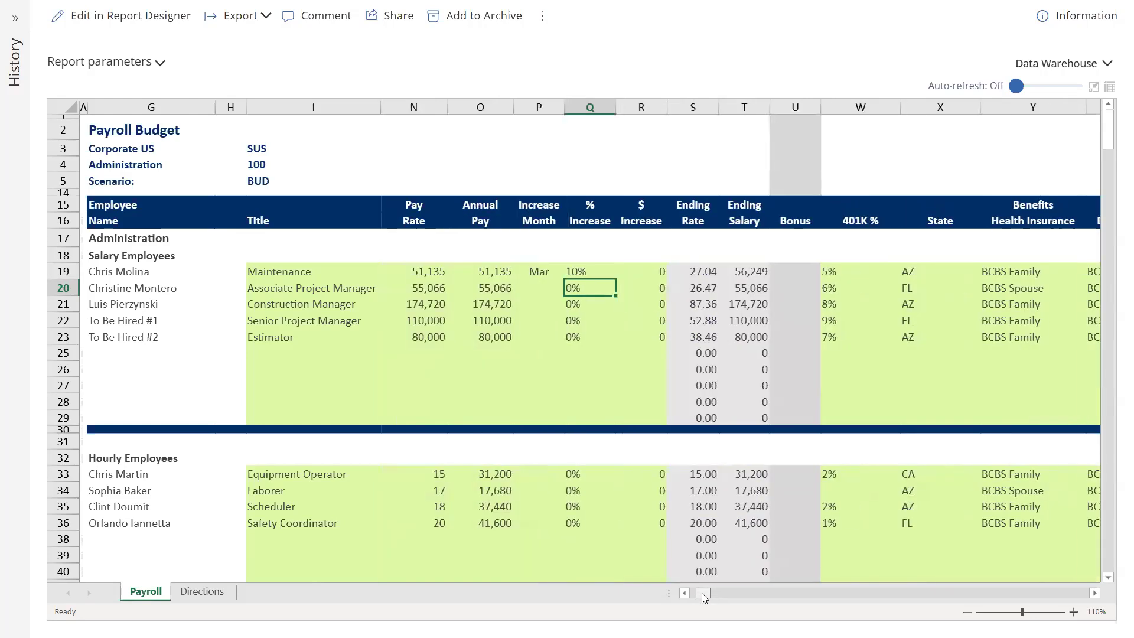
drag(700, 593, 691, 593)
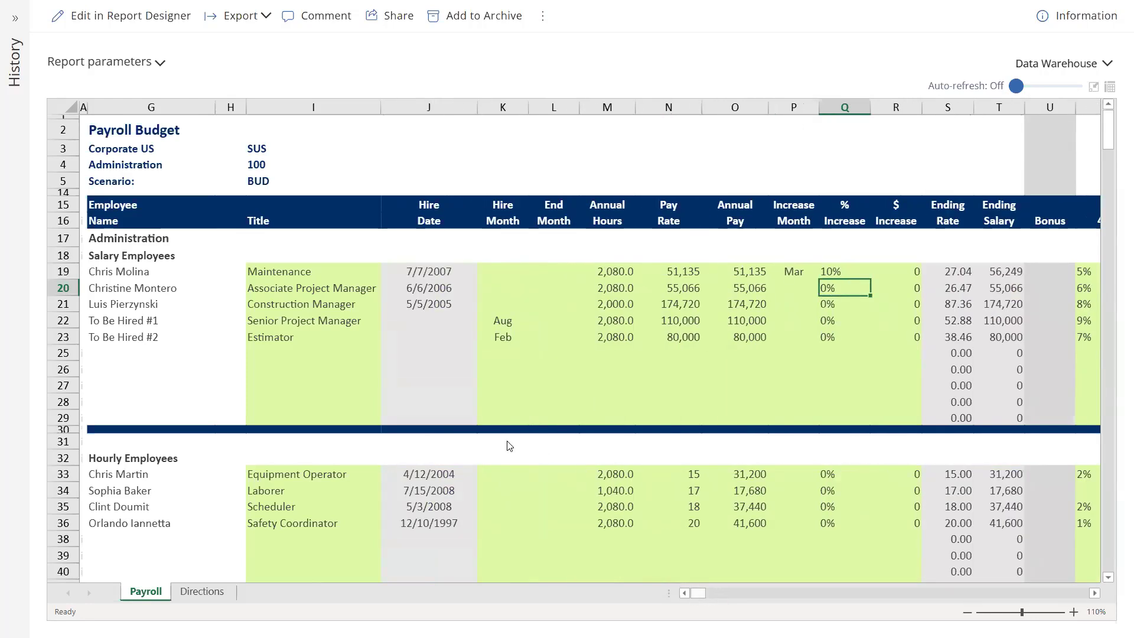
click(503, 322)
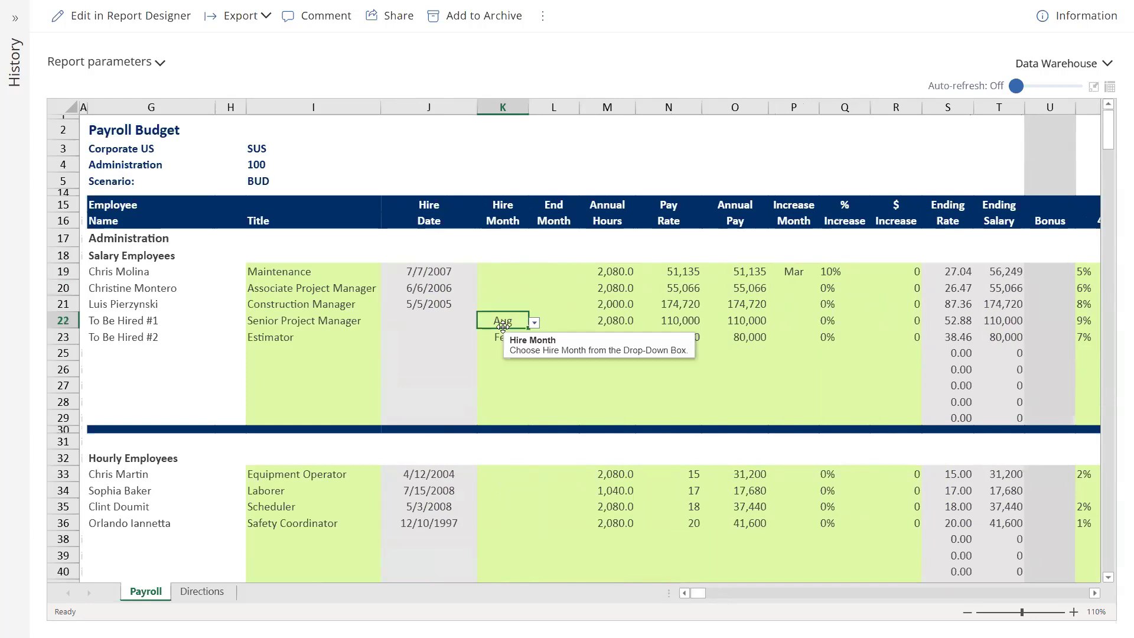
click(499, 336)
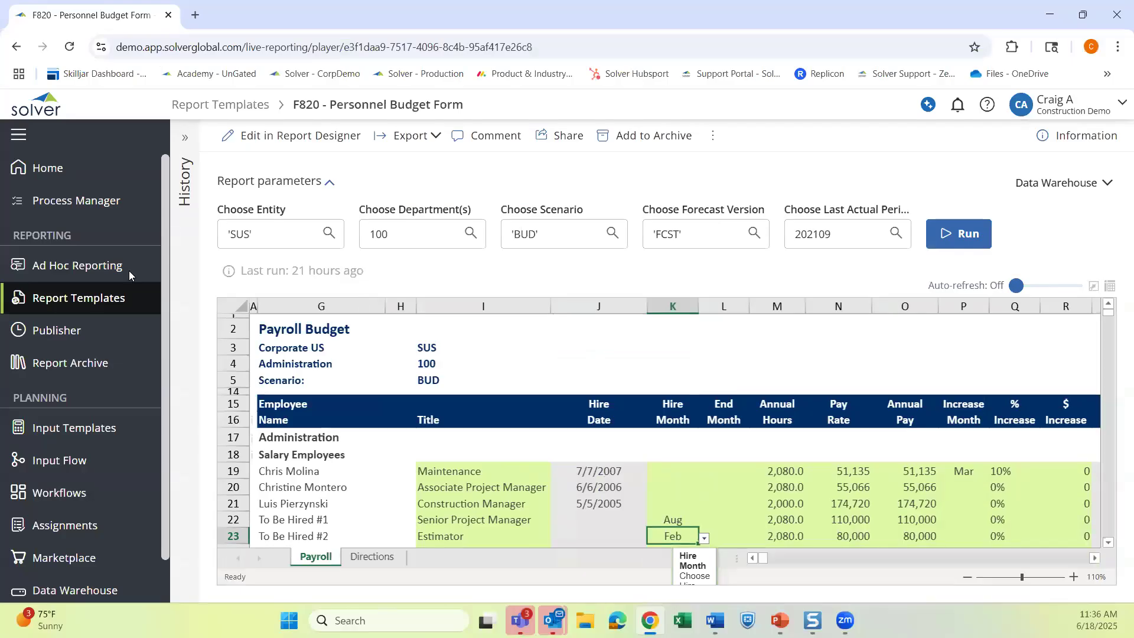
Return to the report templates, open the F248 Expense Budget by Department, and show it in full screen.
click(79, 300)
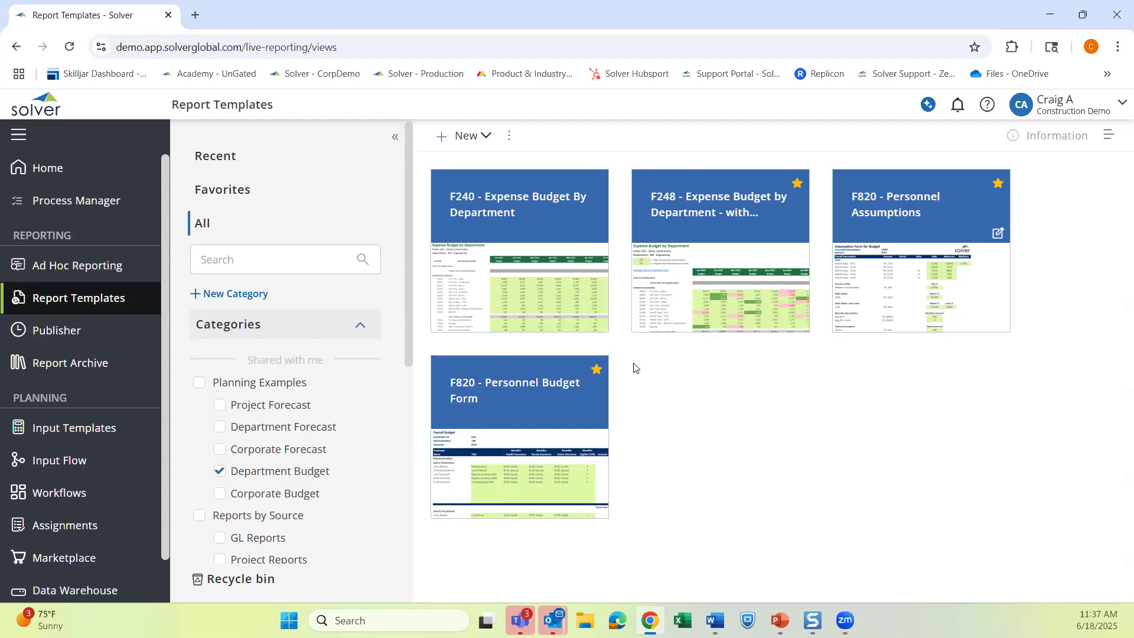
click(724, 201)
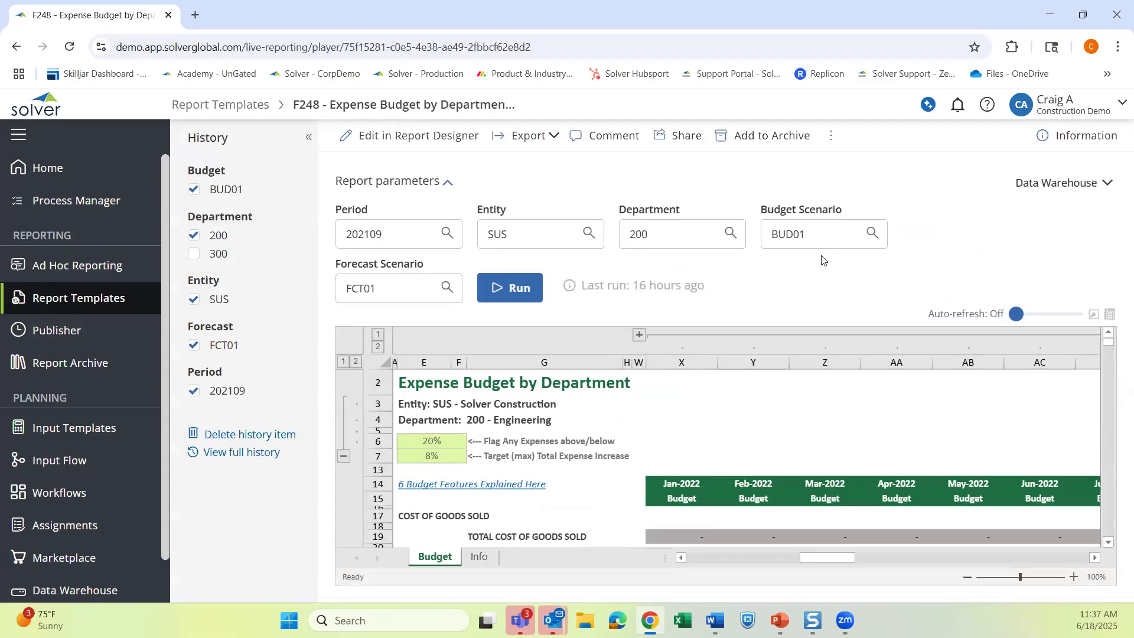
click(1093, 314)
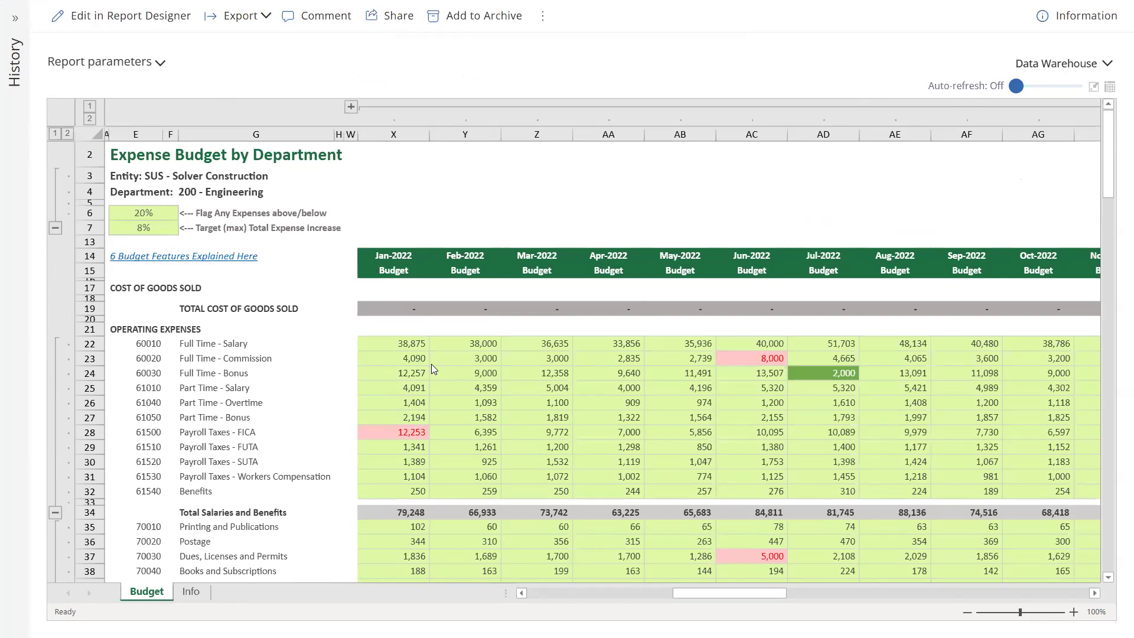
Examine the expense flag percentage and the comments for Full Time - Commission, Full Time - Bonus and Payroll Taxes - FICA.
click(151, 216)
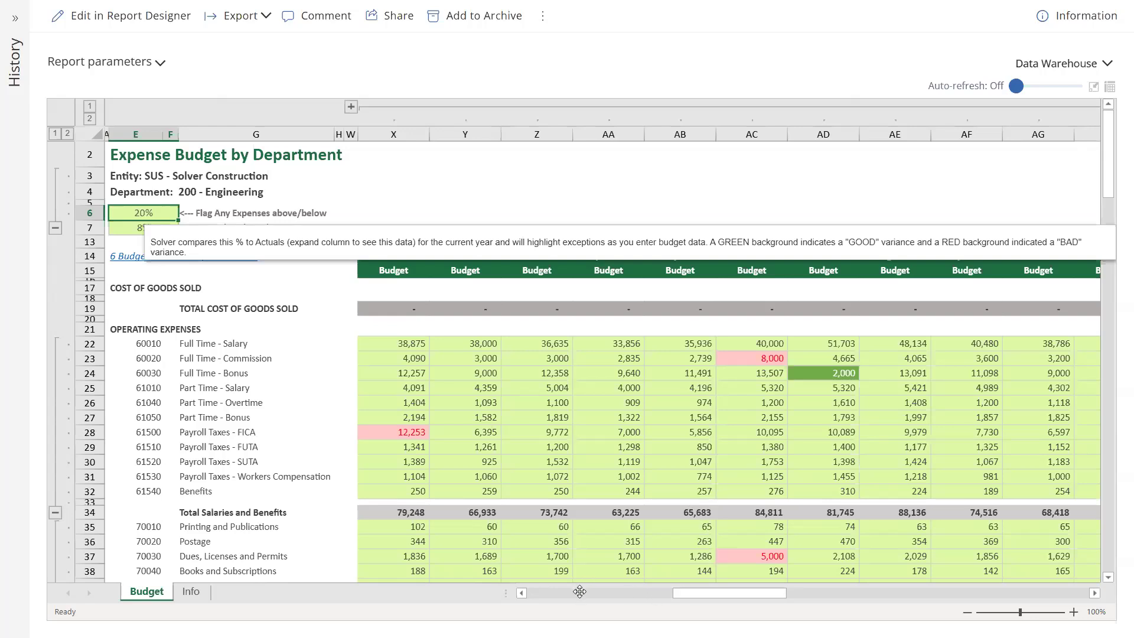
drag(728, 593, 829, 594)
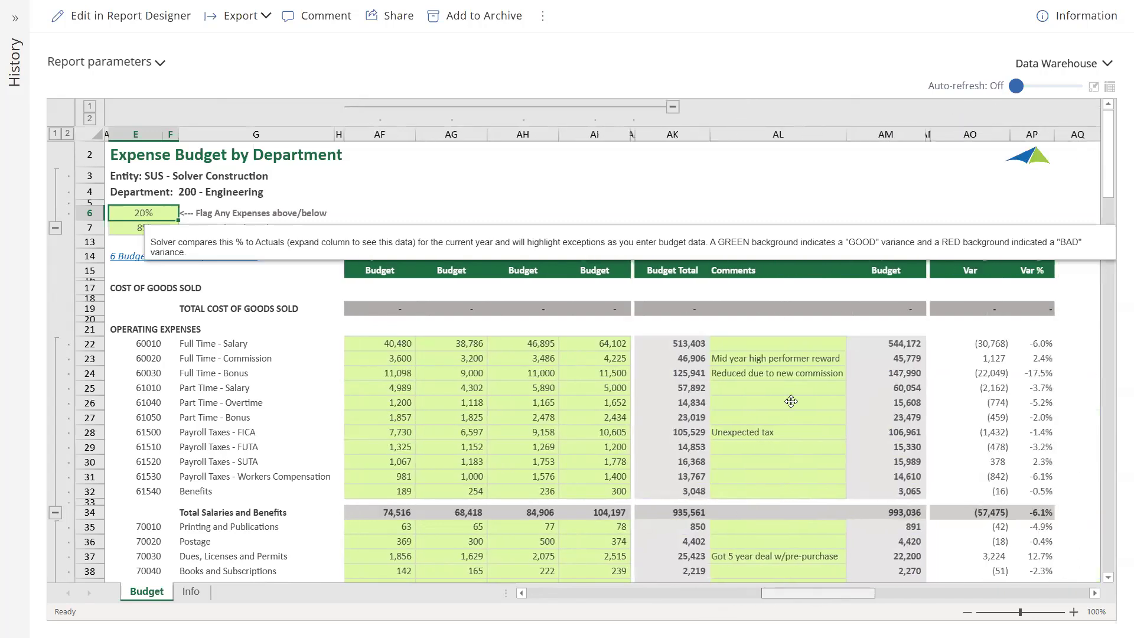
click(758, 358)
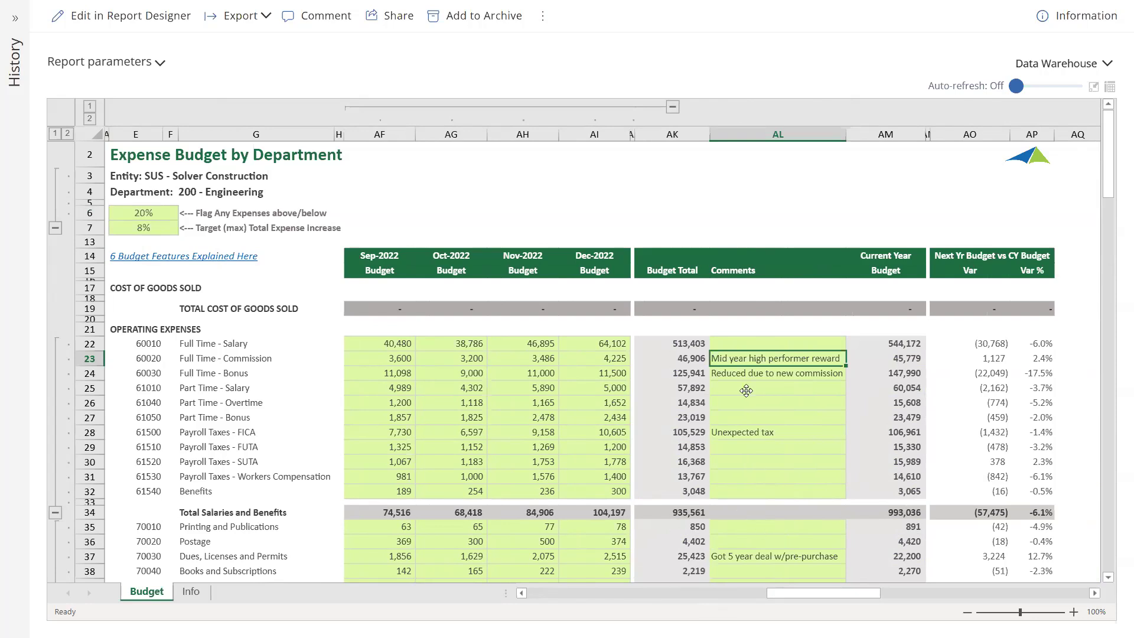
click(749, 372)
click(751, 430)
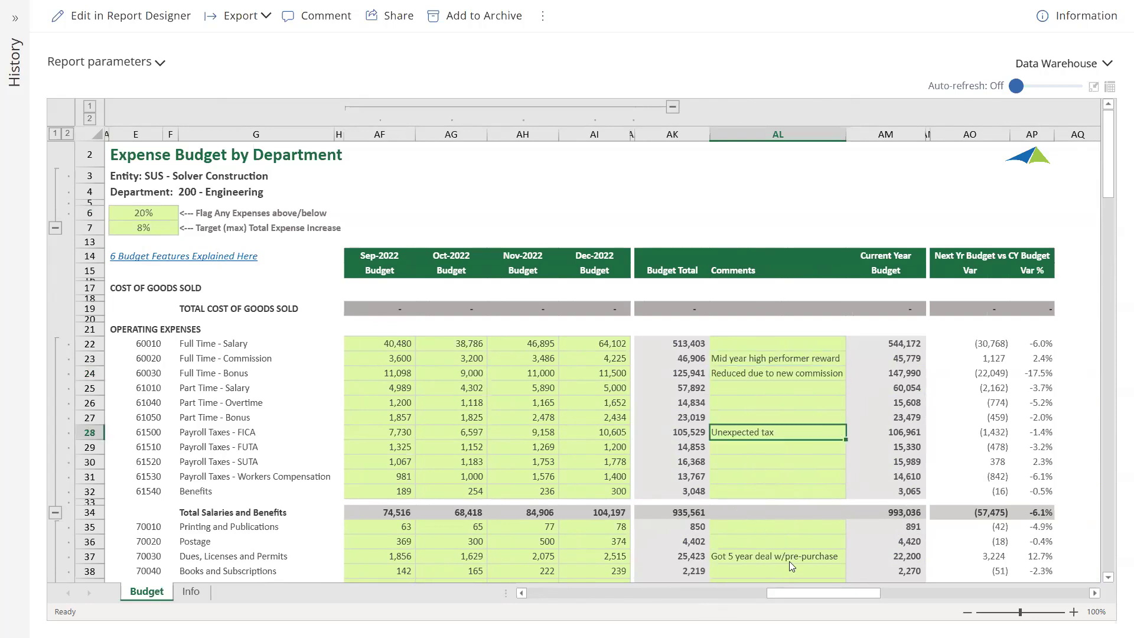
Set the flag percentage for expenses above or below to 15% in the Engineering Expense Budget by Department.
drag(800, 591, 526, 590)
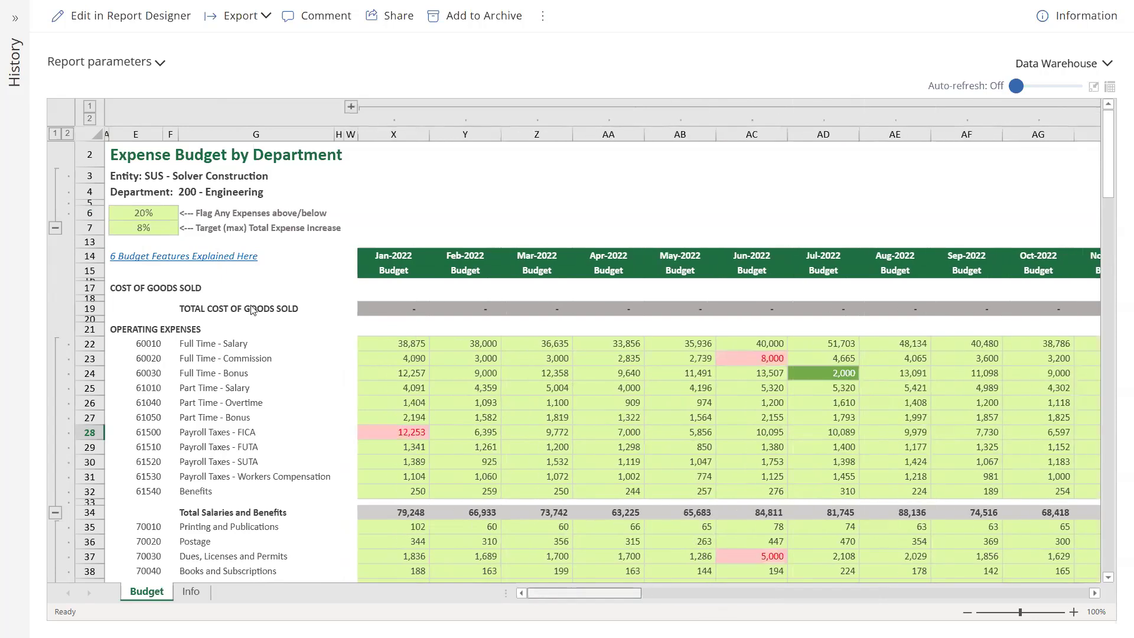
click(147, 213)
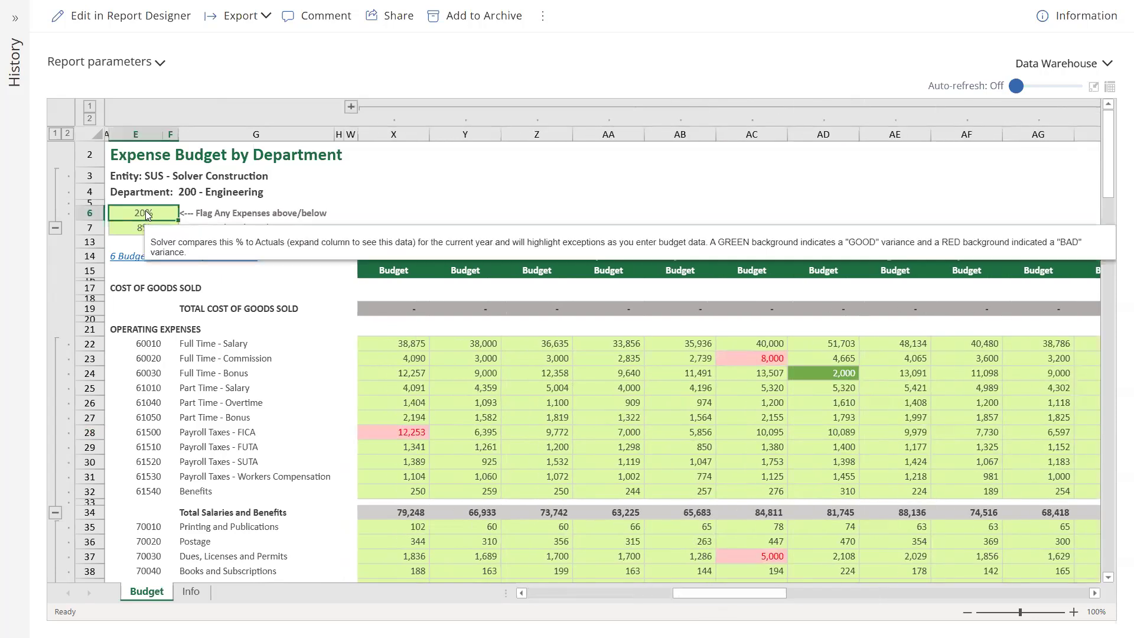
text(15)
key(Return)
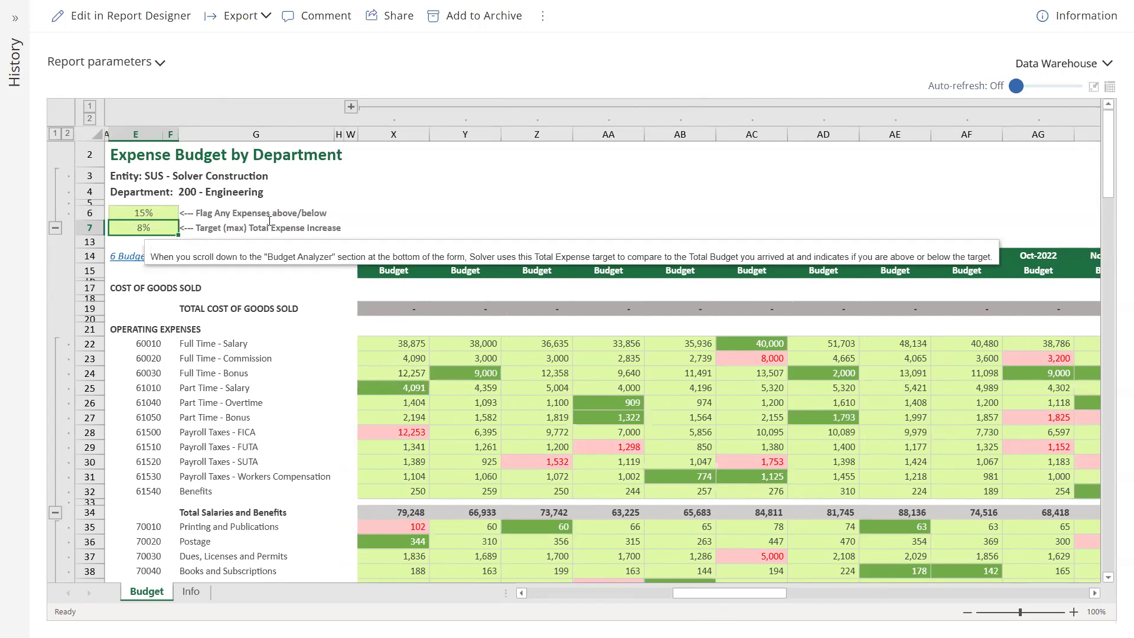
key(Escape)
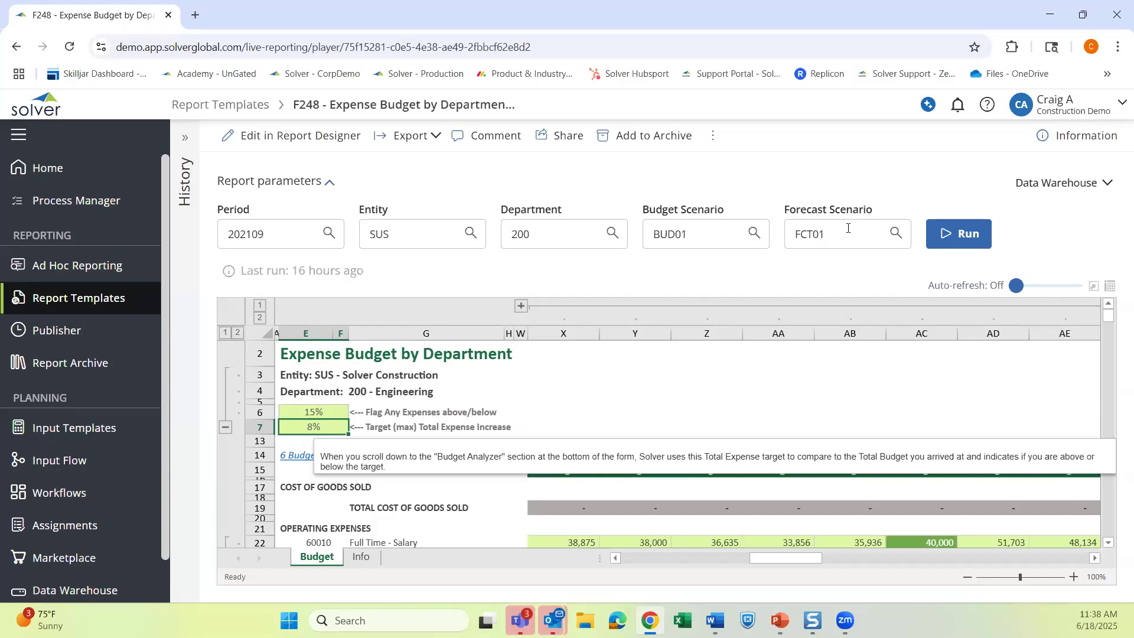
Return to the report templates, filter them by Corporate Budget, and open R248 Consolidated Budget in full screen.
click(99, 304)
click(222, 476)
click(222, 476)
click(255, 499)
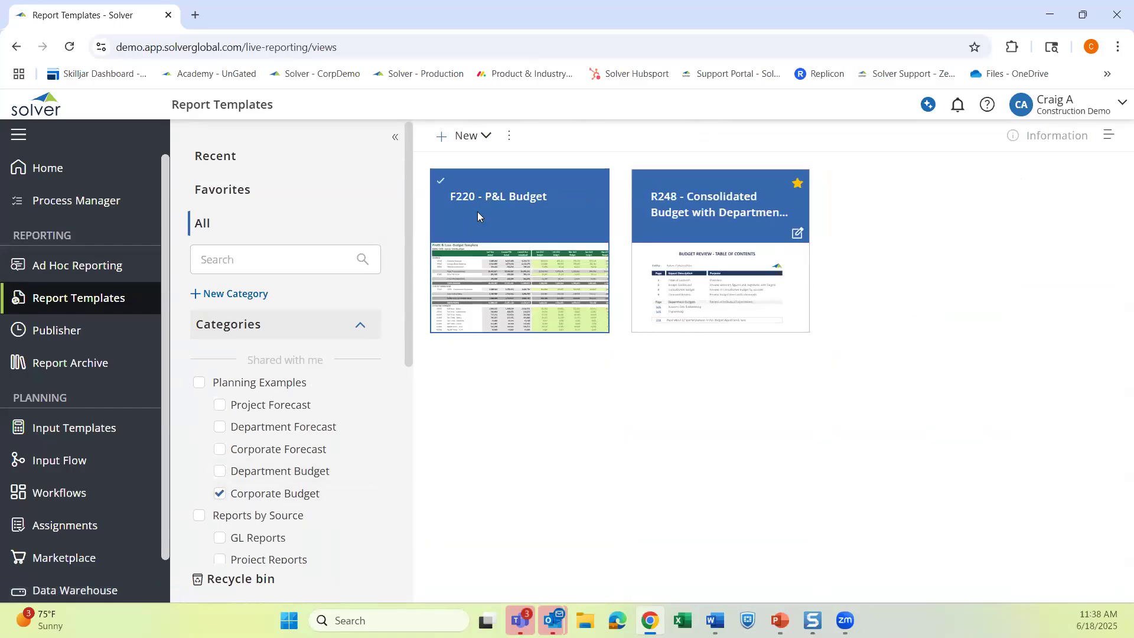
click(724, 202)
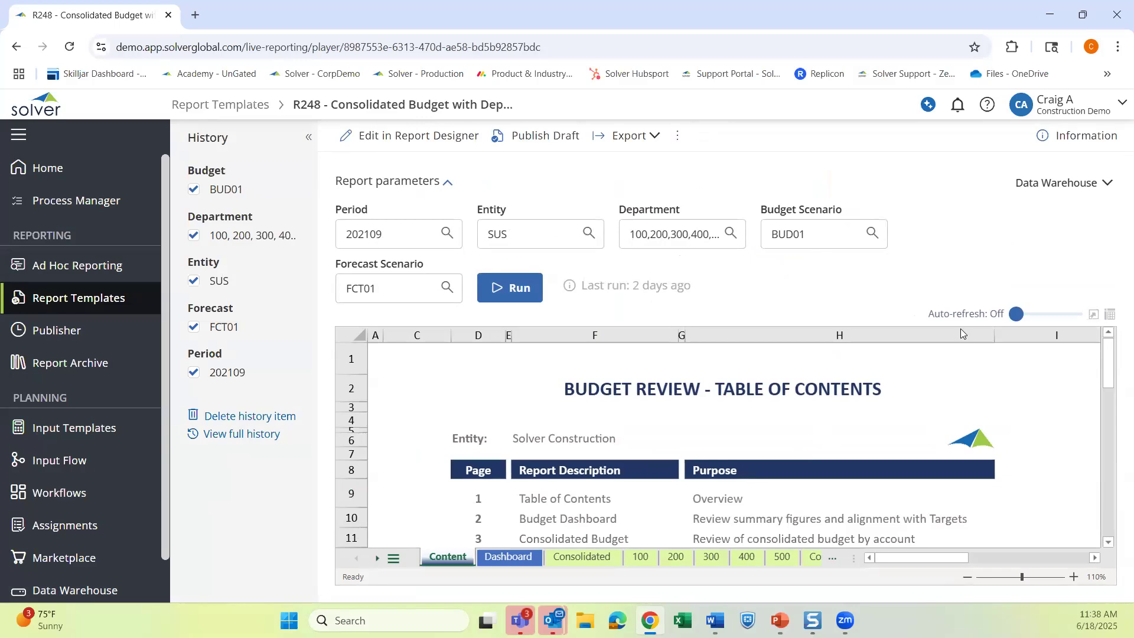
click(1094, 318)
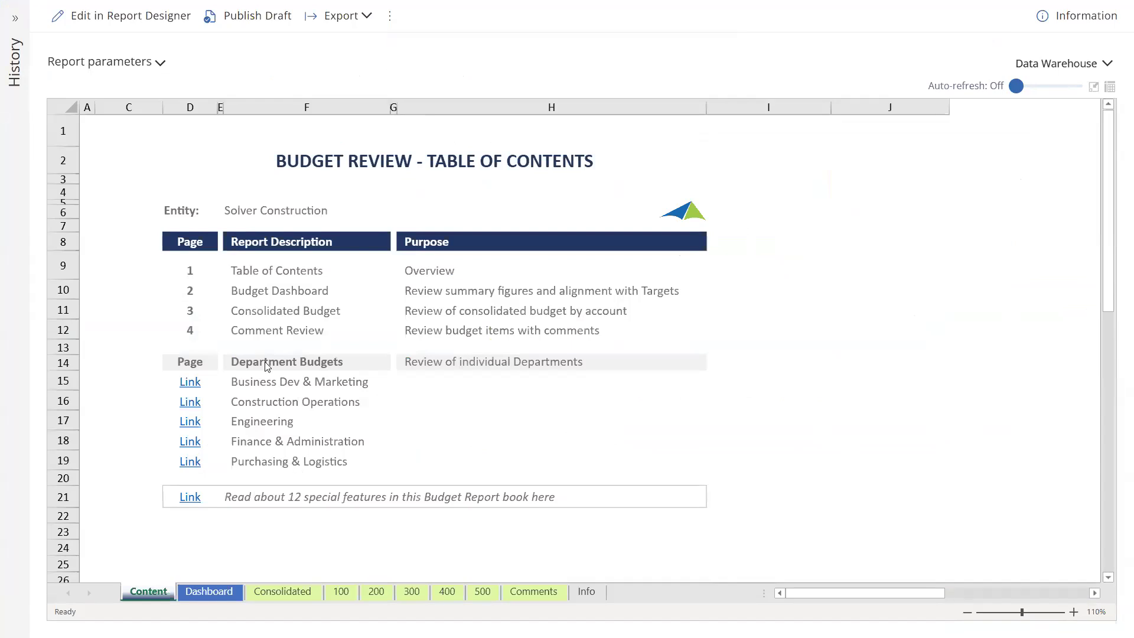
Examine the Budget Dashboard's budget-versus-target figures, corporate summary and department summary.
click(205, 587)
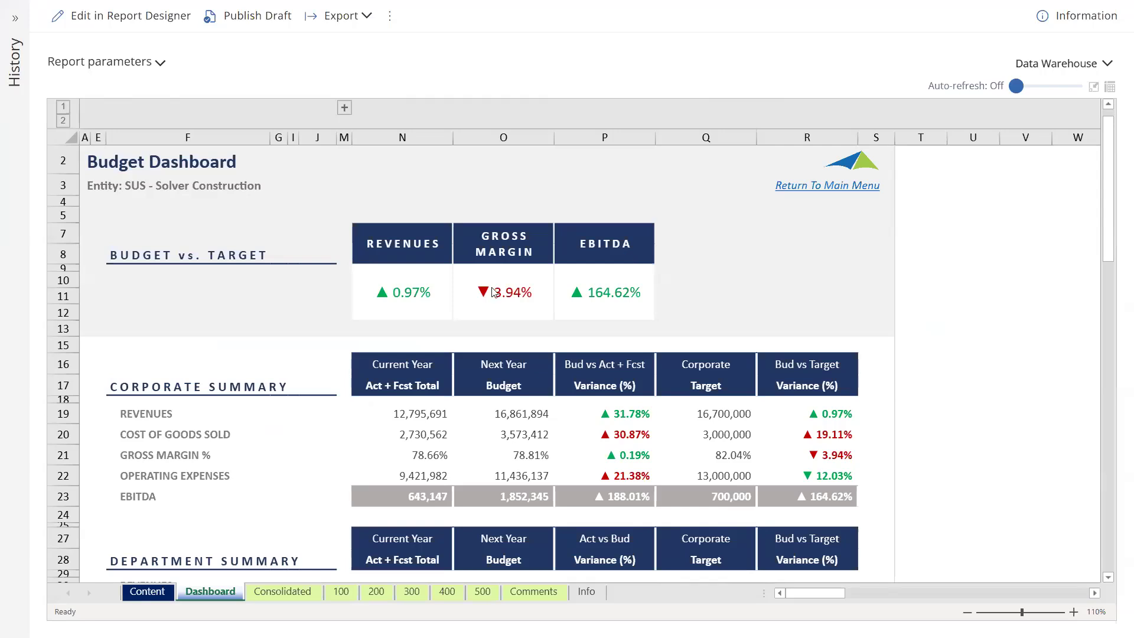
scroll(295, 430, down, 2)
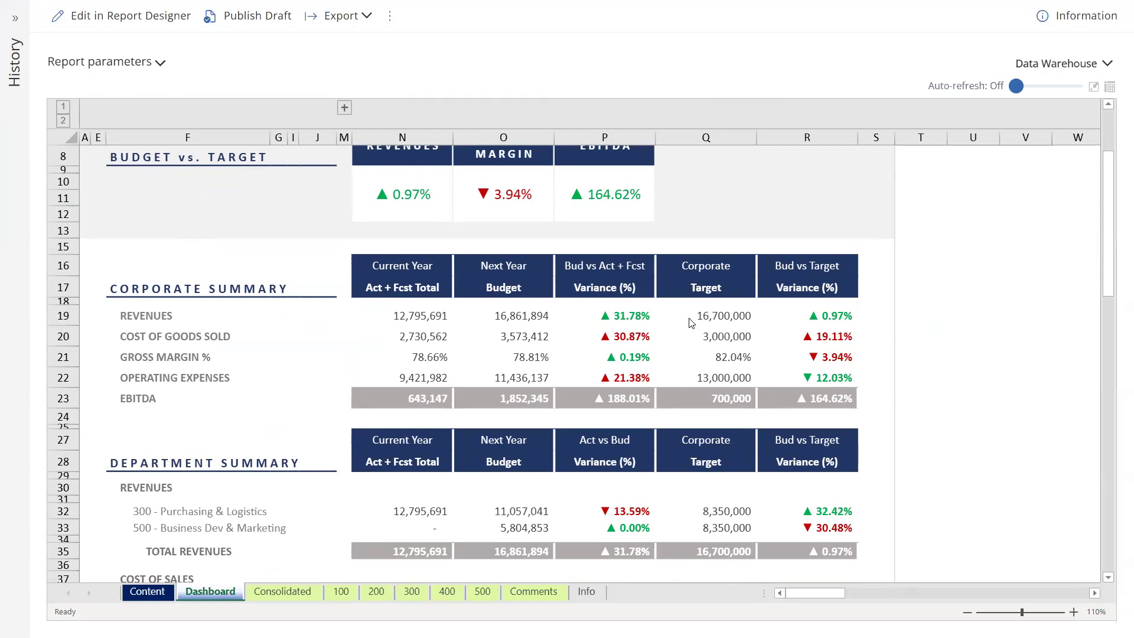
scroll(310, 421, down, 3)
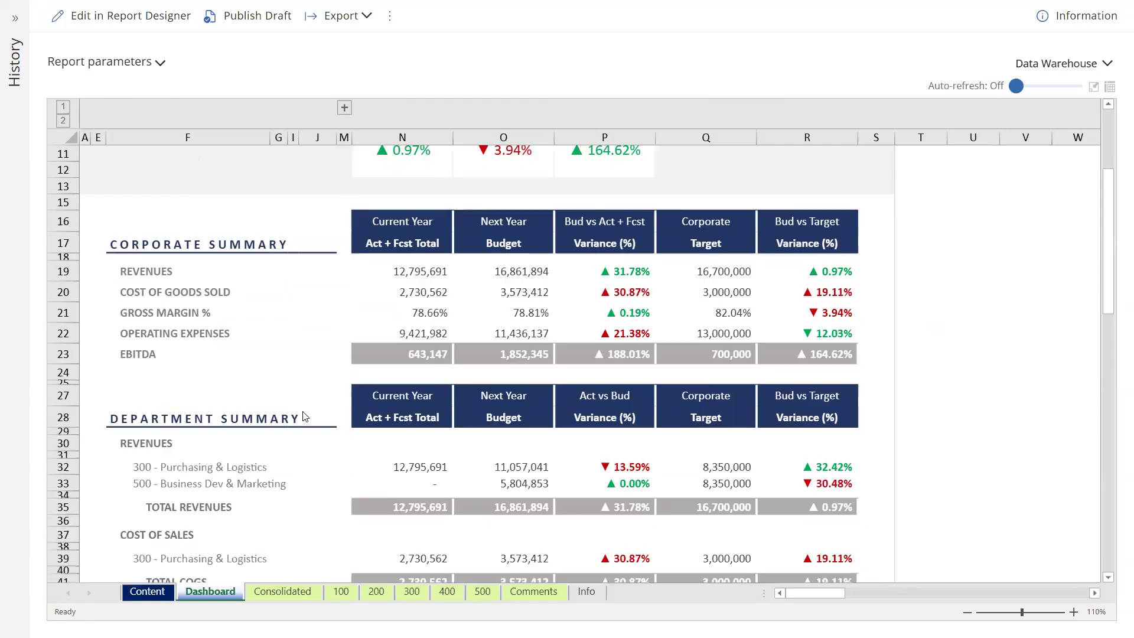
scroll(266, 224, down, 2)
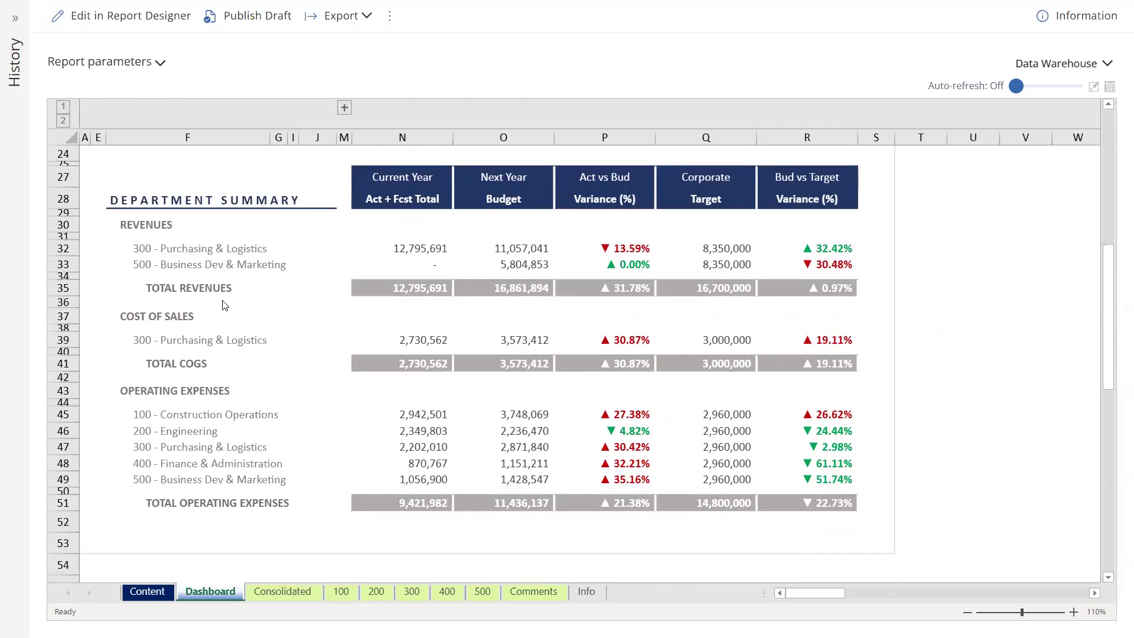
scroll(223, 305, up, 7)
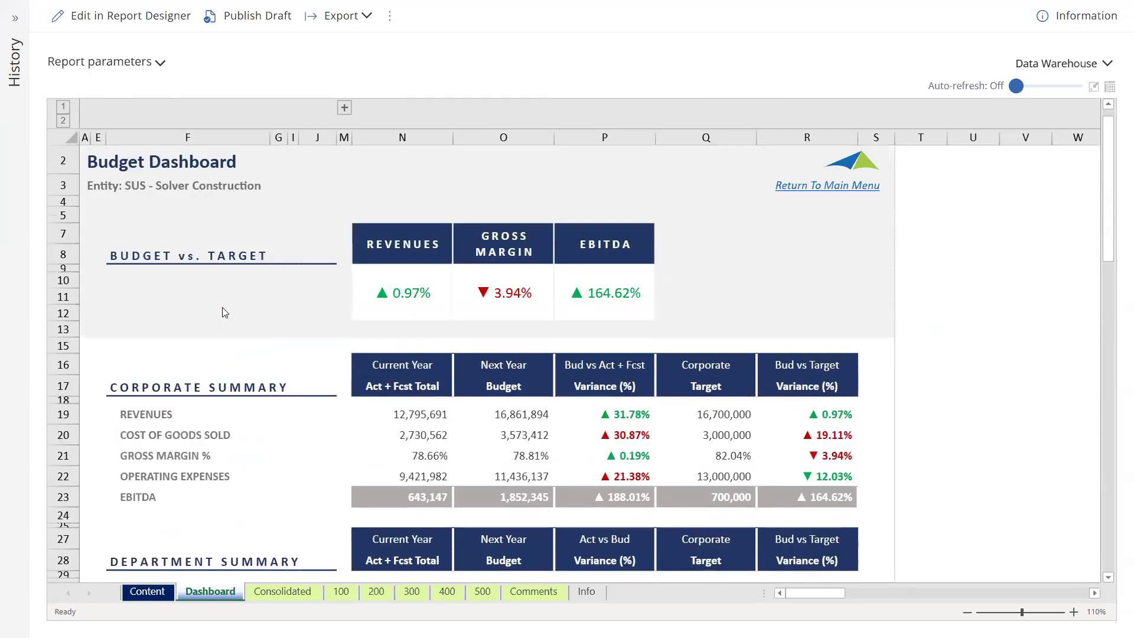
Examine the Consolidated Budget through its year-over-year variance columns, and view the Department 200 - Engineering budget.
click(276, 592)
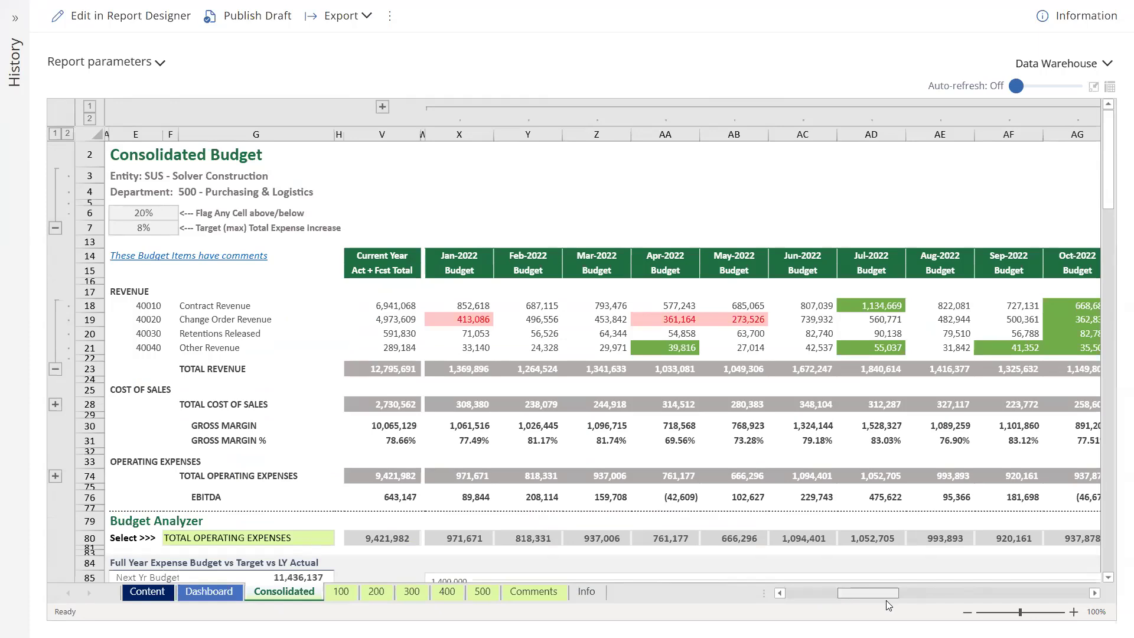
click(991, 587)
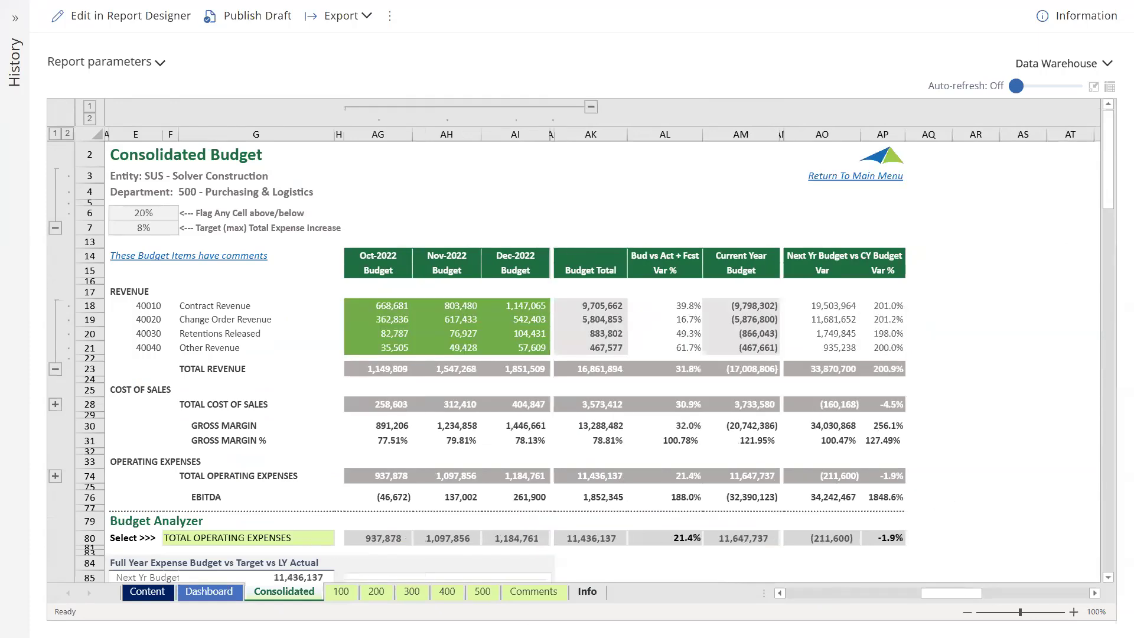
click(384, 590)
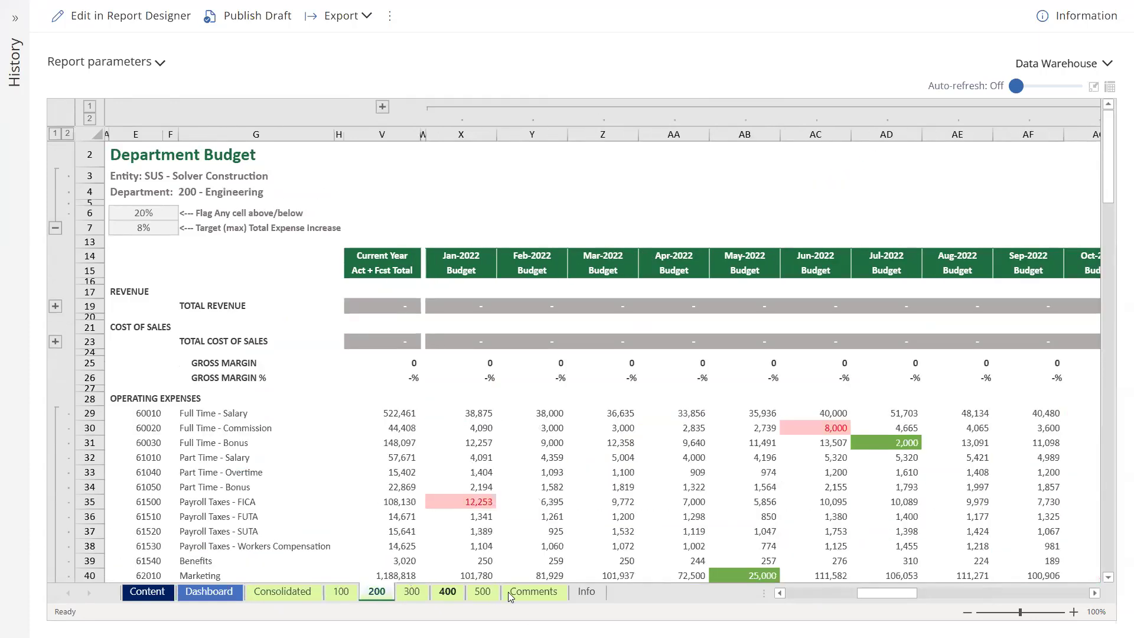
Examine the Budget Items with Comments, expanding and collapsing the monthly 2022 budget columns, and leave full screen.
click(529, 594)
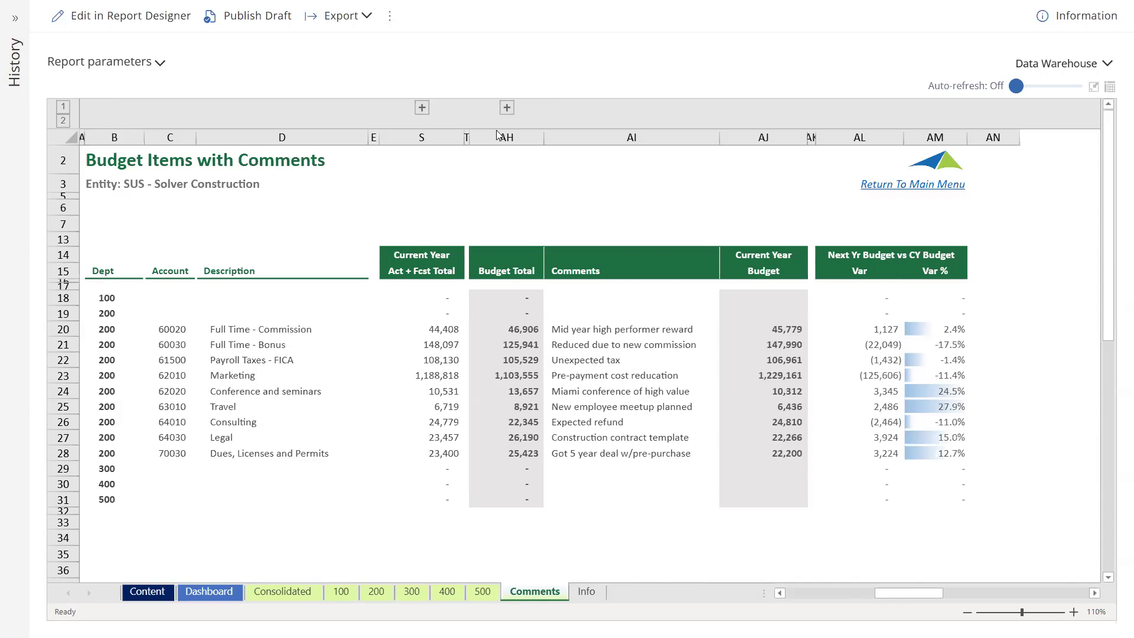
click(507, 108)
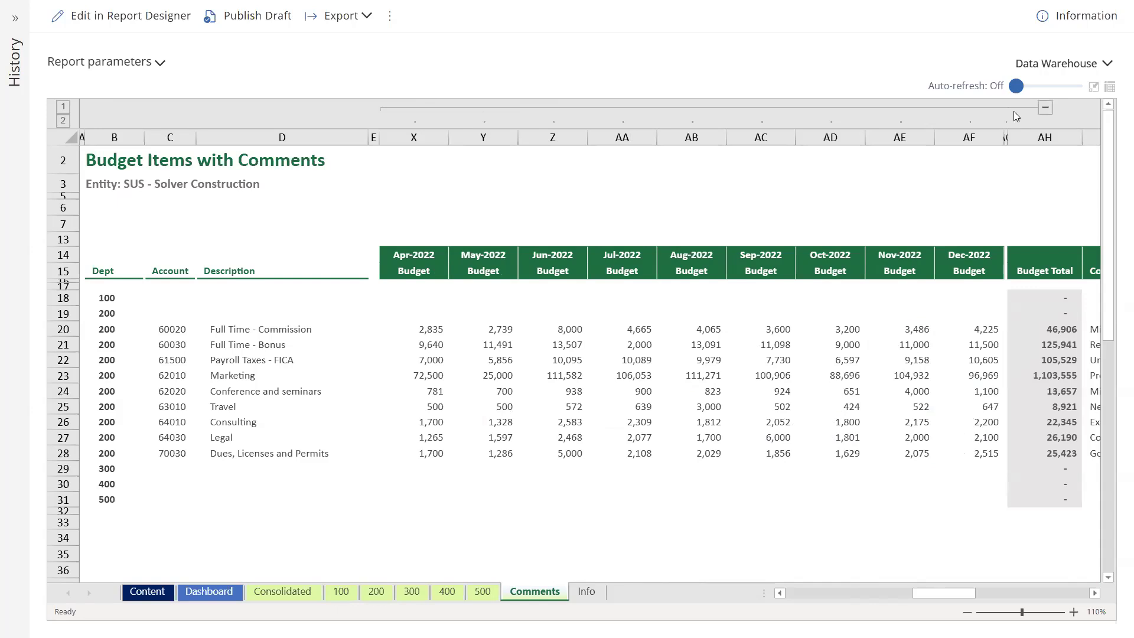
click(1045, 108)
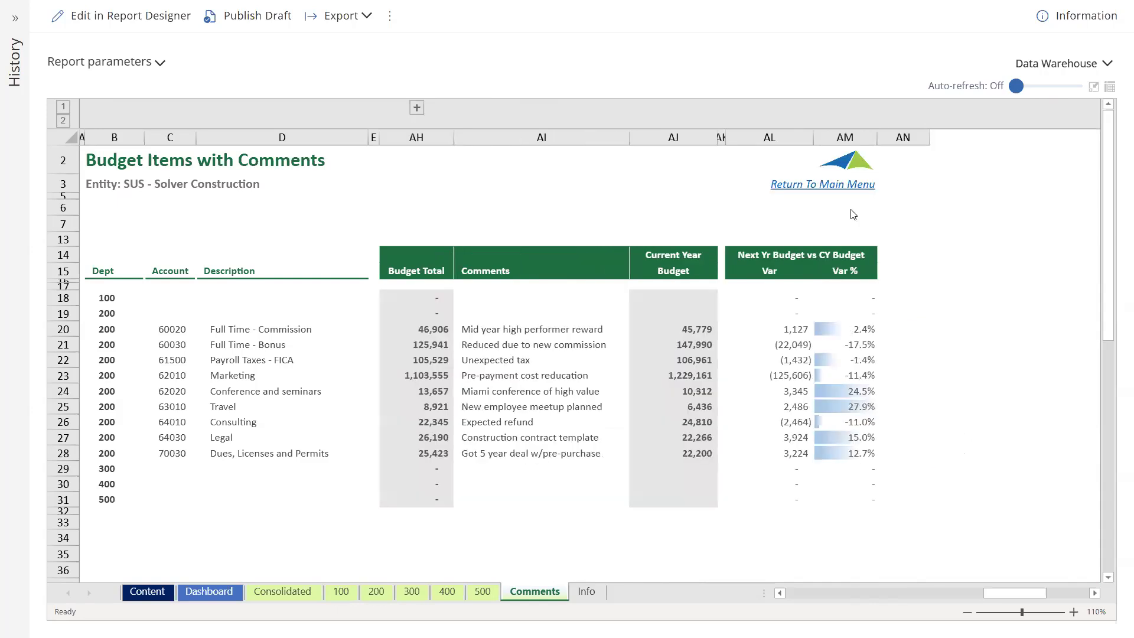
key(Escape)
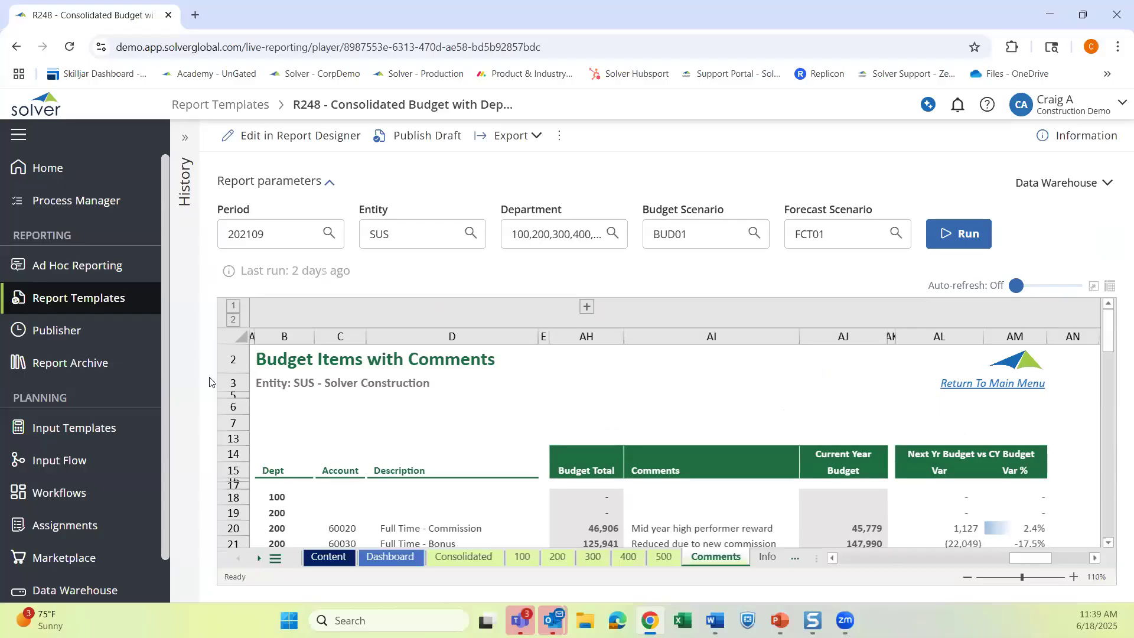
Return to the report templates, replace the Corporate Budget filter with Project Reports by subject, and open the V02_R02 Variance Report.
click(99, 299)
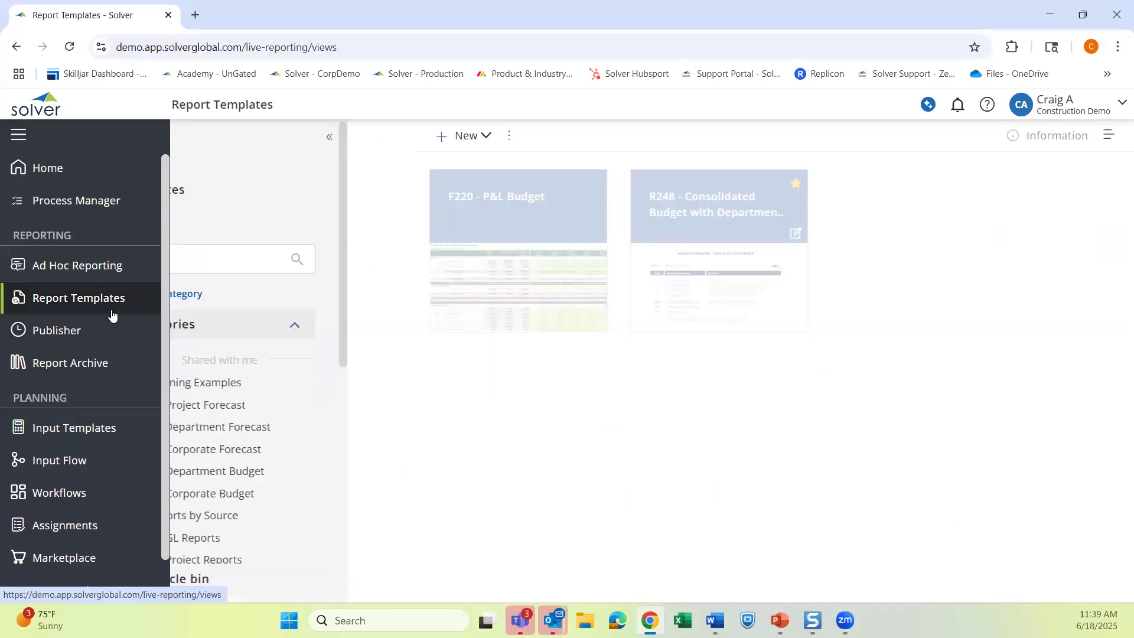
click(290, 495)
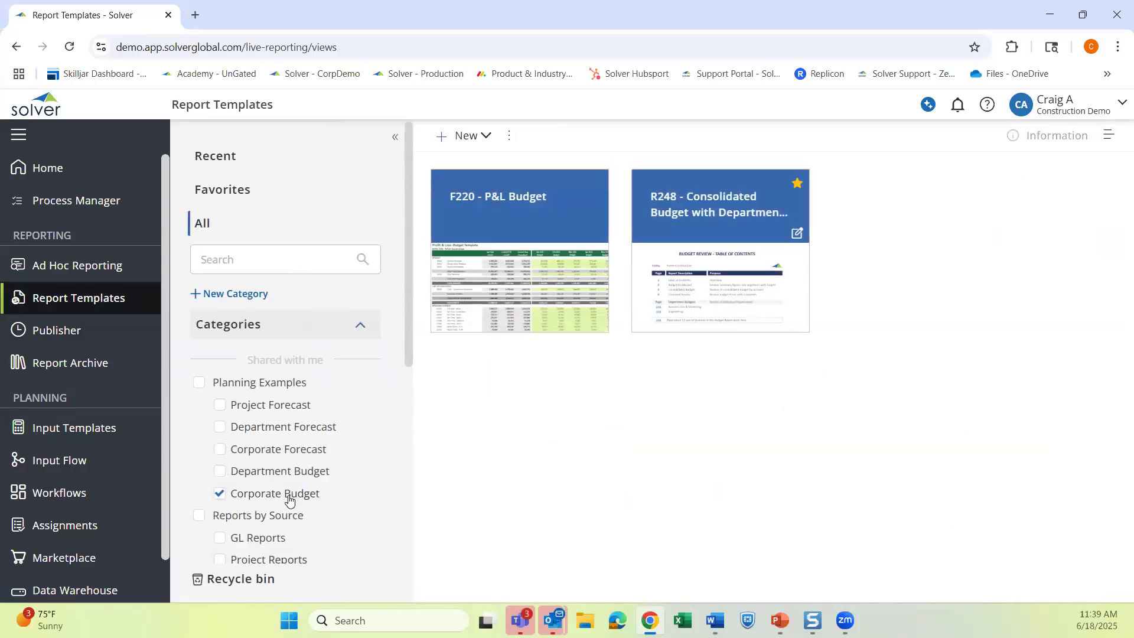
scroll(289, 499, down, 6)
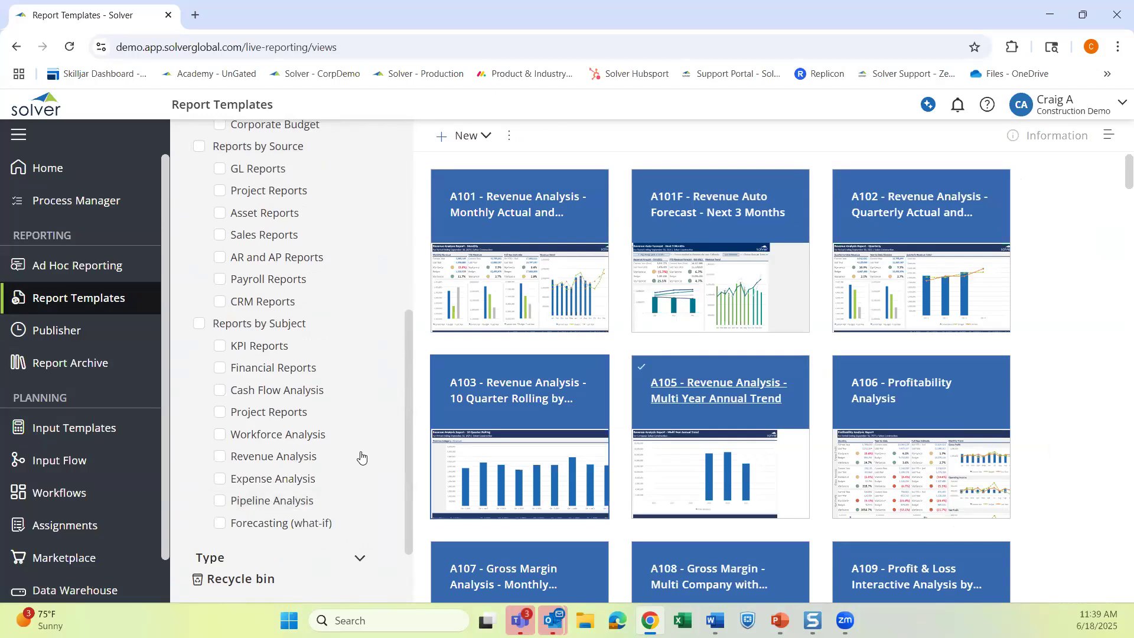
key(alt+Tab)
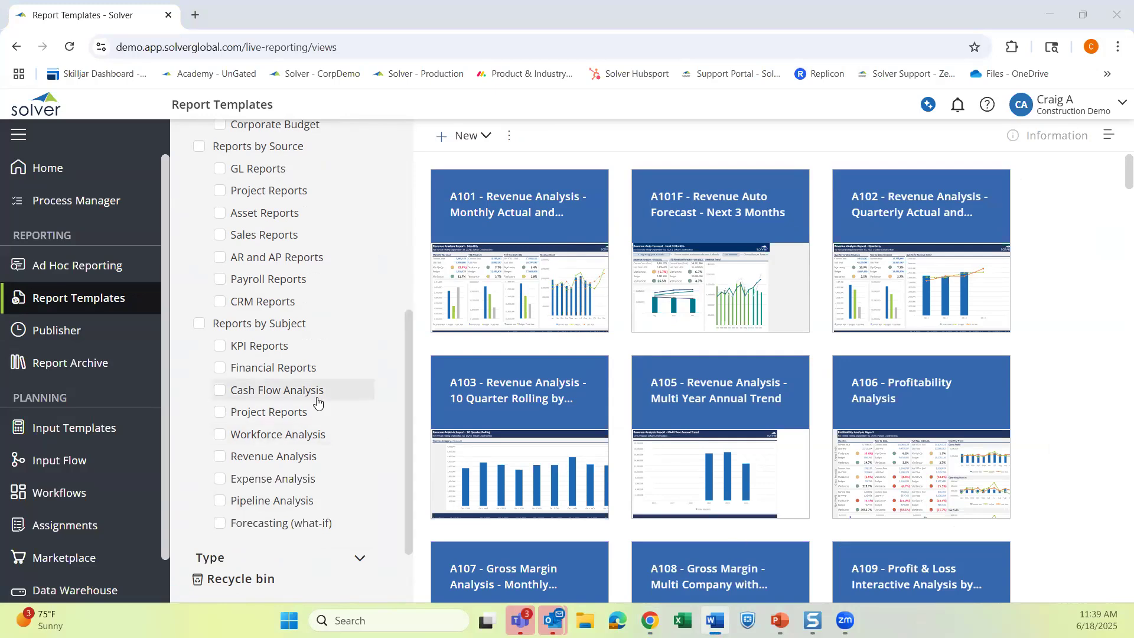
click(303, 412)
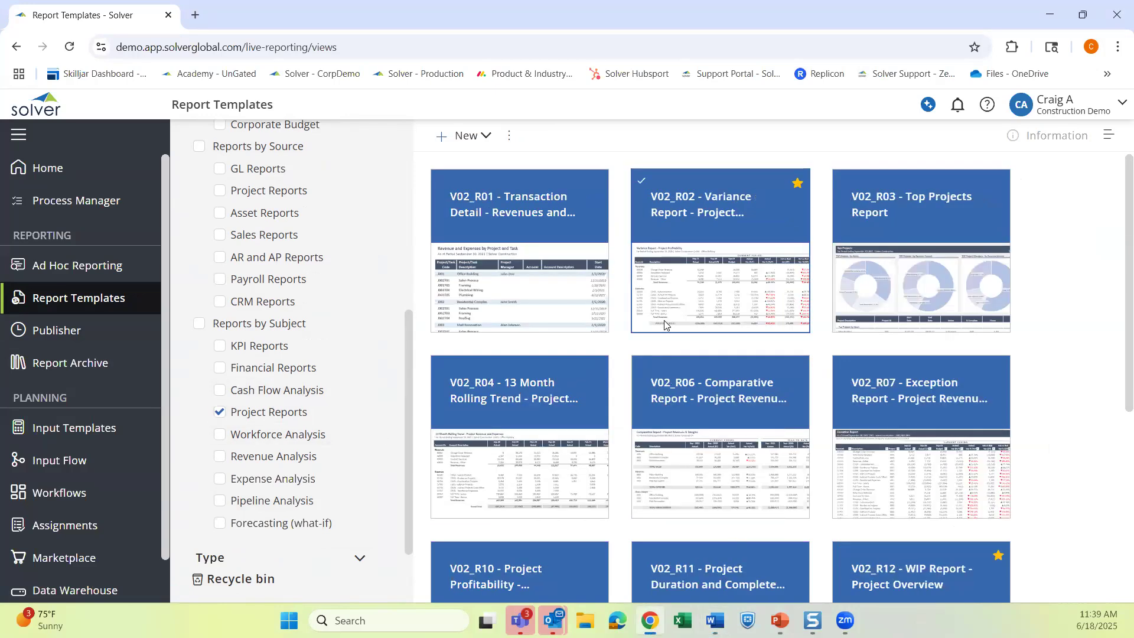
click(689, 205)
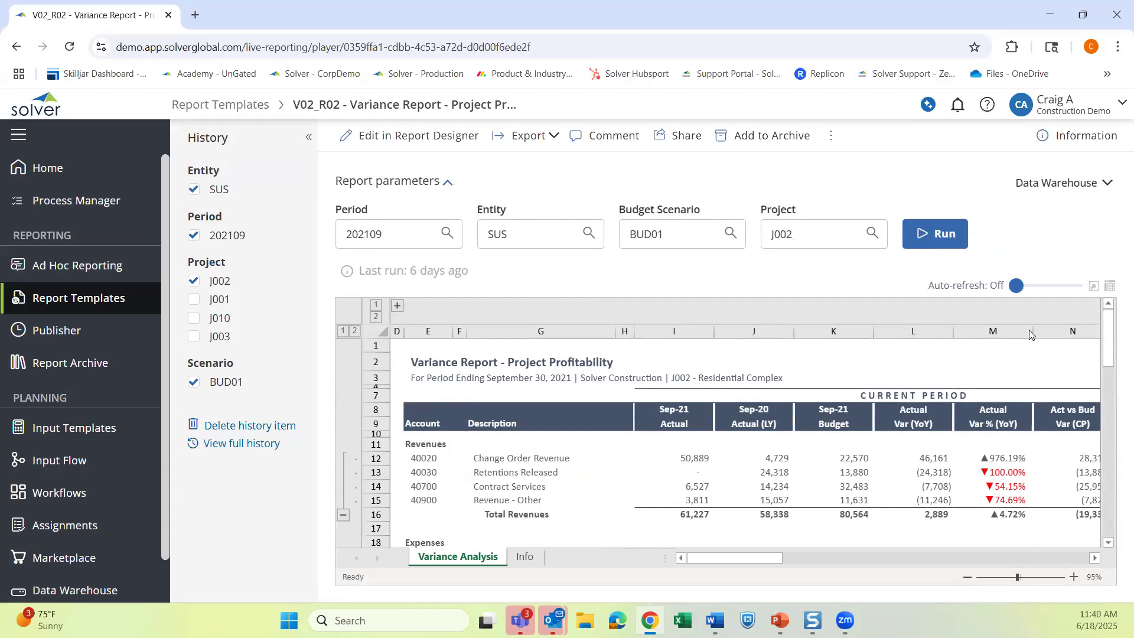
Examine the revenues, expenses and profit or loss for project J002 in the Project Profitability variance report.
scroll(1101, 365, down, 1)
drag(1102, 364, 1086, 439)
scroll(1086, 439, down, 2)
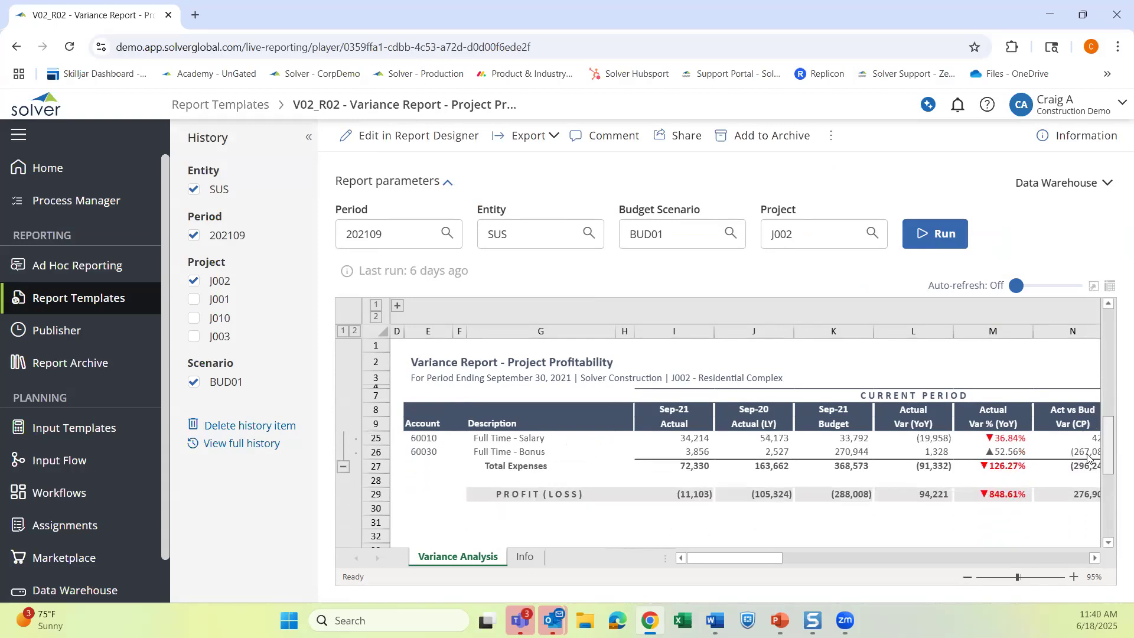
scroll(1087, 419, up, 5)
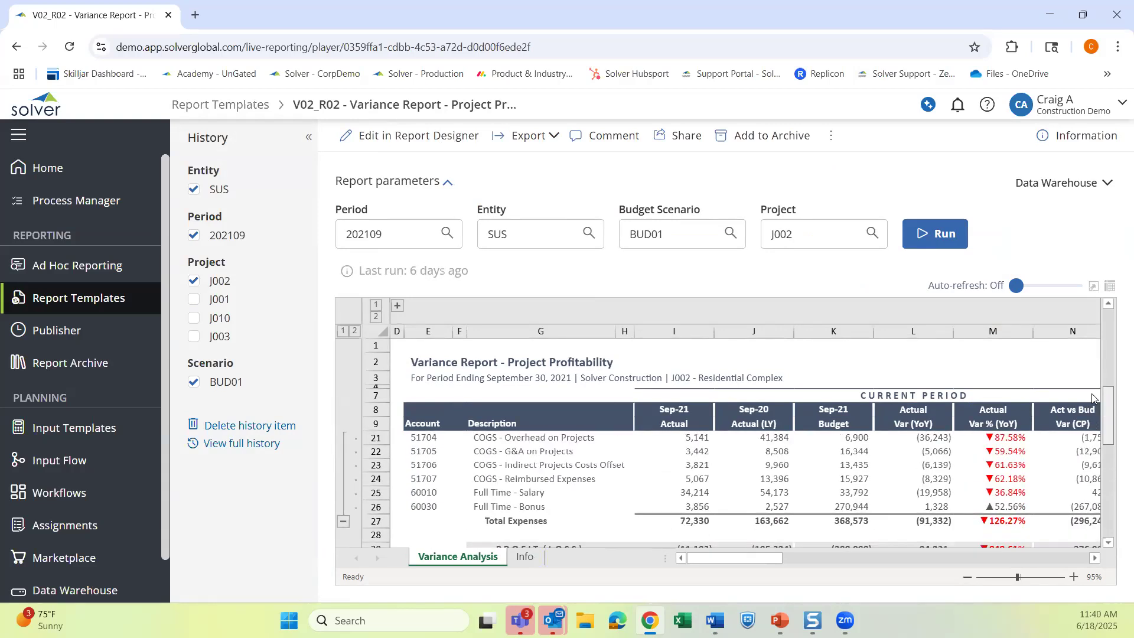
Return to the report templates, open V02_R12 WIP Report - Project Overview, and show it in full screen.
click(100, 298)
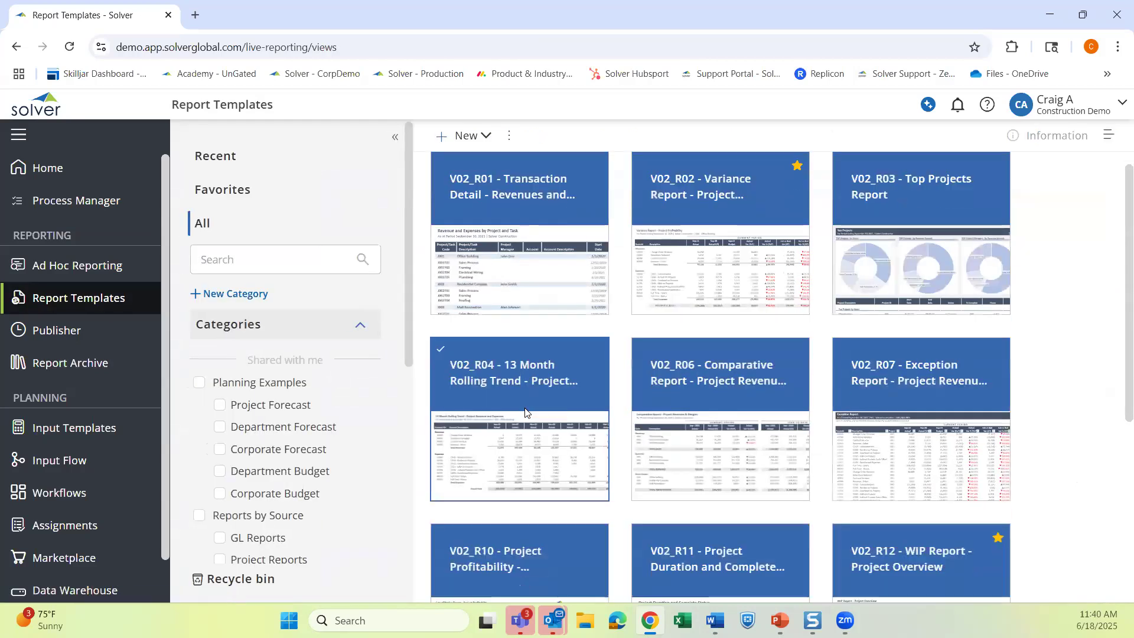
scroll(523, 412, down, 6)
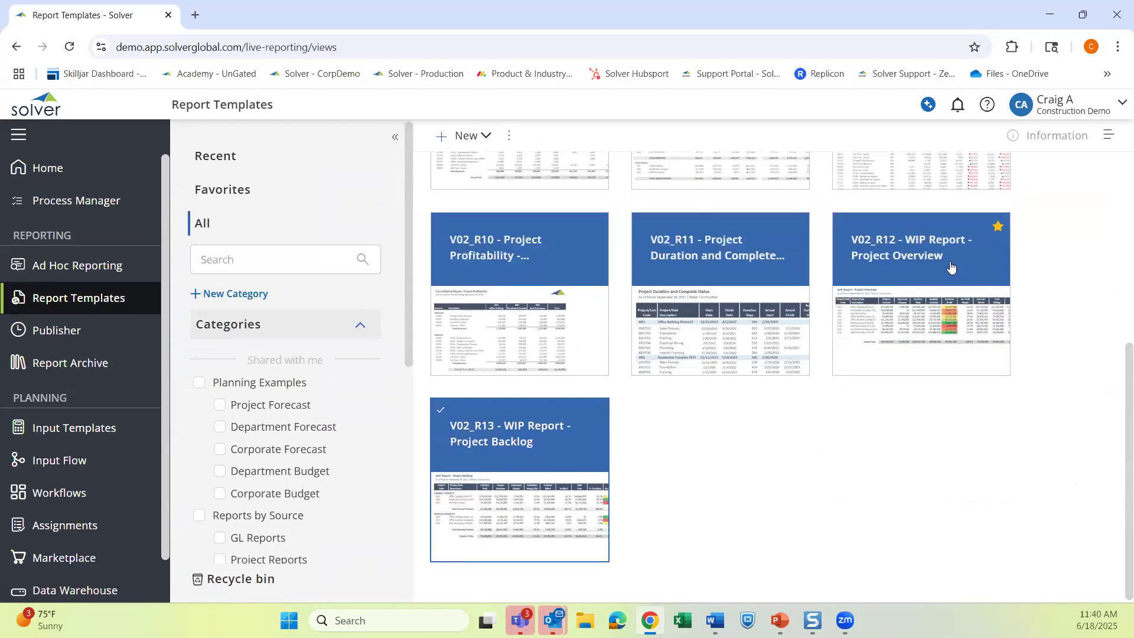
click(904, 253)
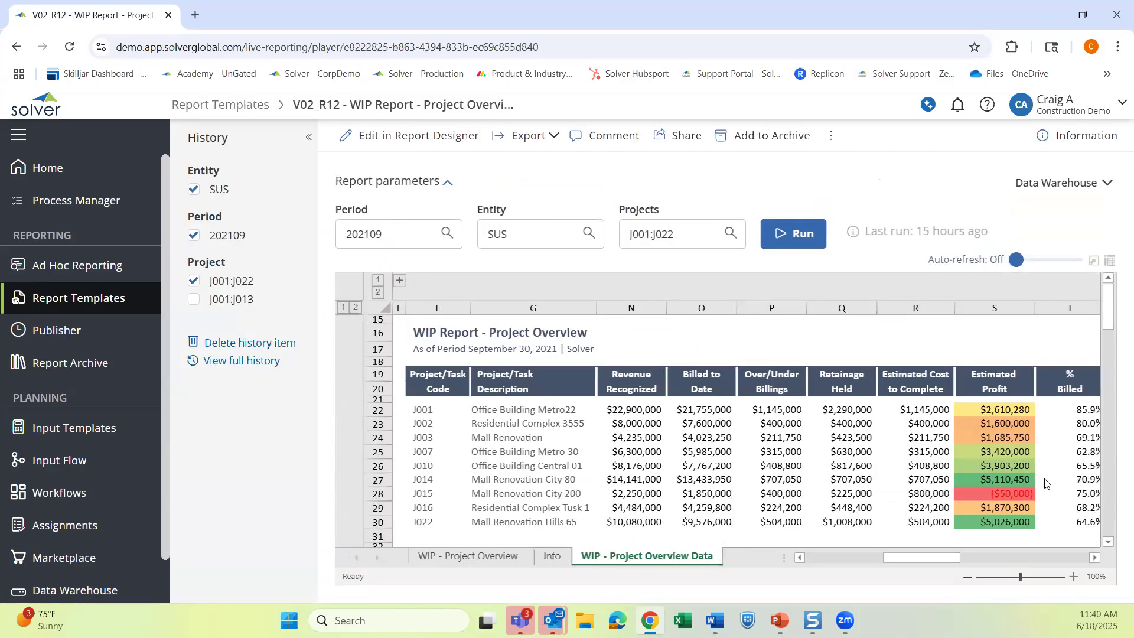
click(1093, 261)
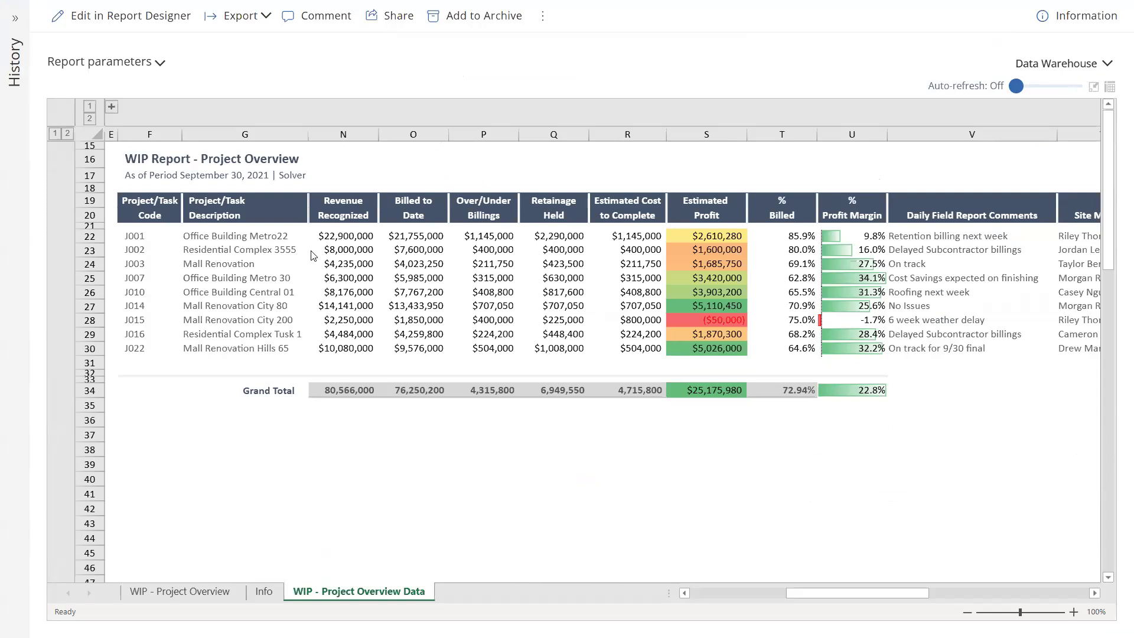
Examine the WIP project overview from the original contract amounts through to the daily field report comments, site managers and comment dates.
drag(827, 589, 664, 592)
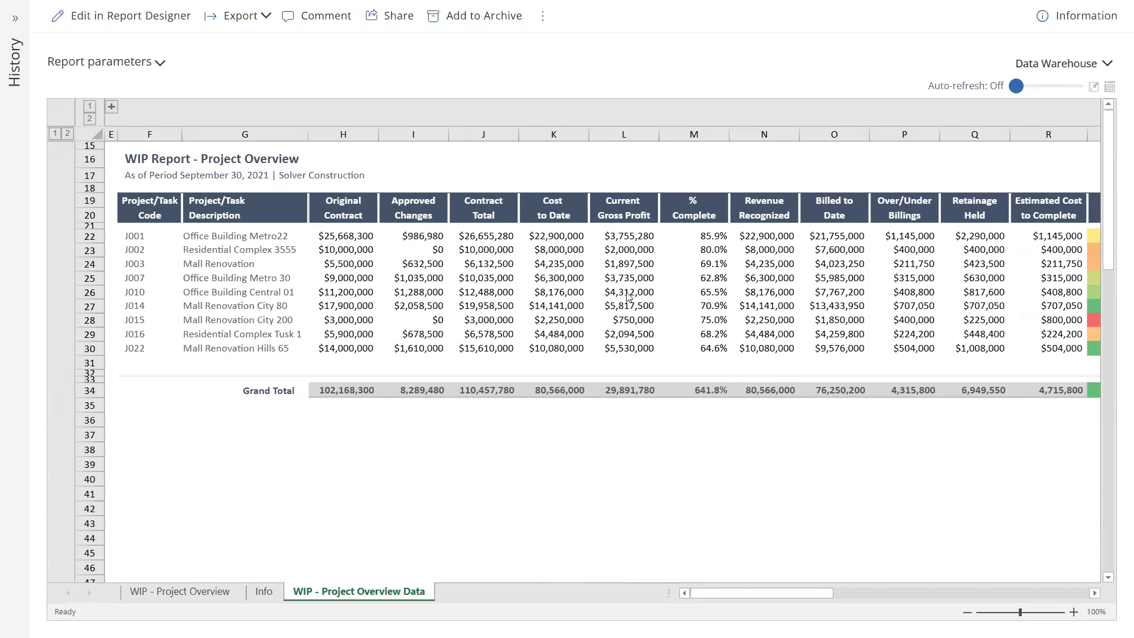
drag(757, 589, 882, 601)
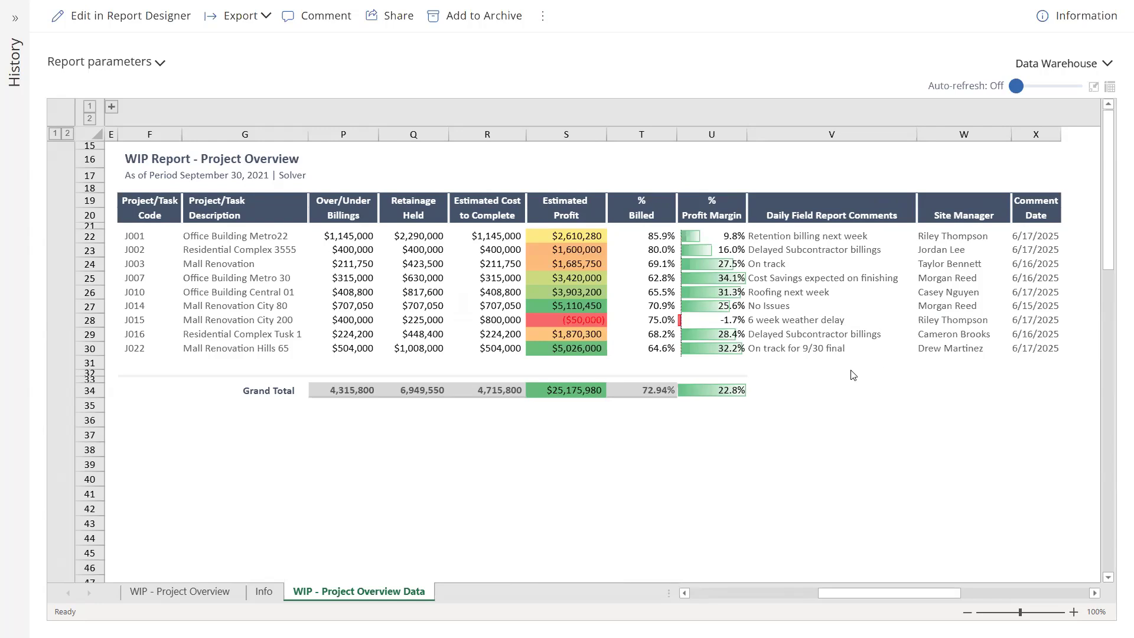
Leave the full-screen WIP report and open the Publisher overview of publishing jobs.
click(146, 242)
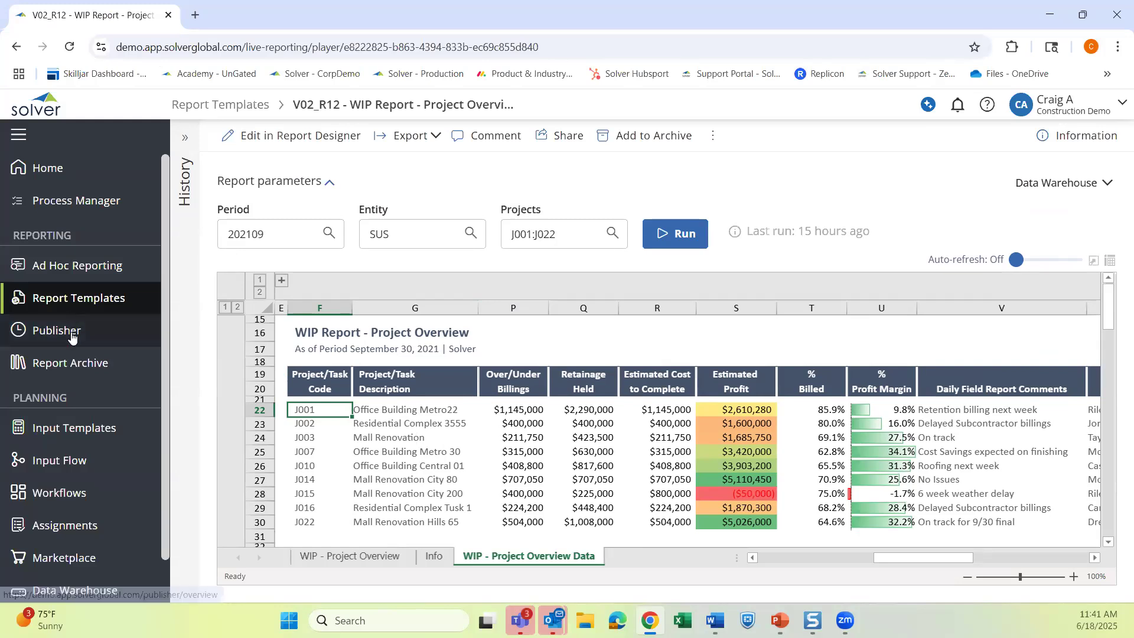
click(47, 332)
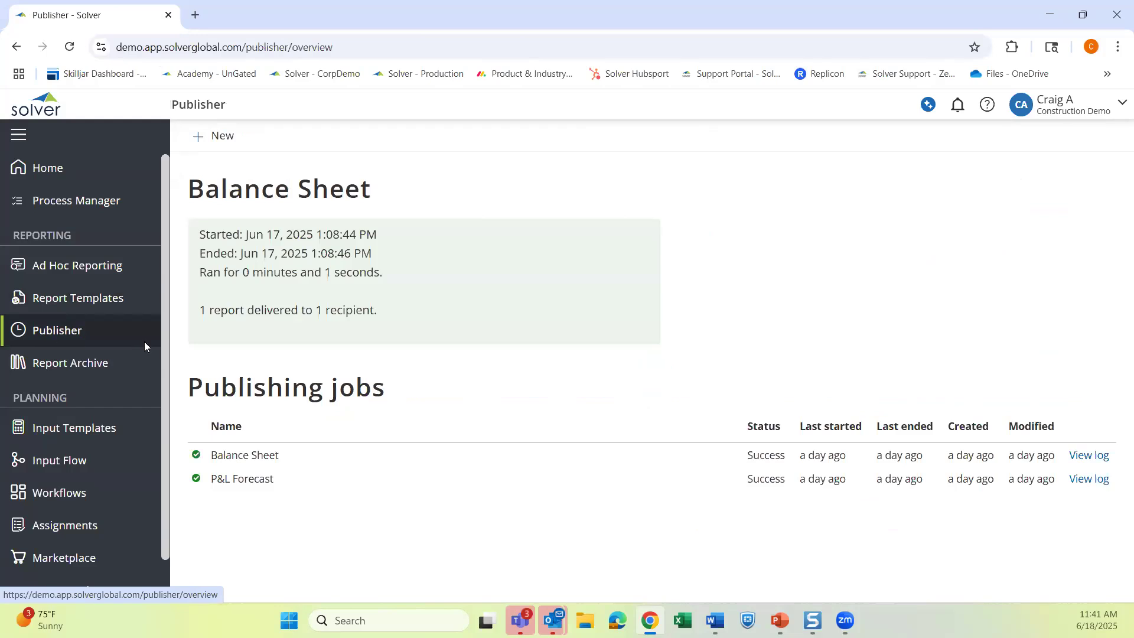
Create a new publishing job and name it Daily WIP report.
click(214, 142)
click(277, 271)
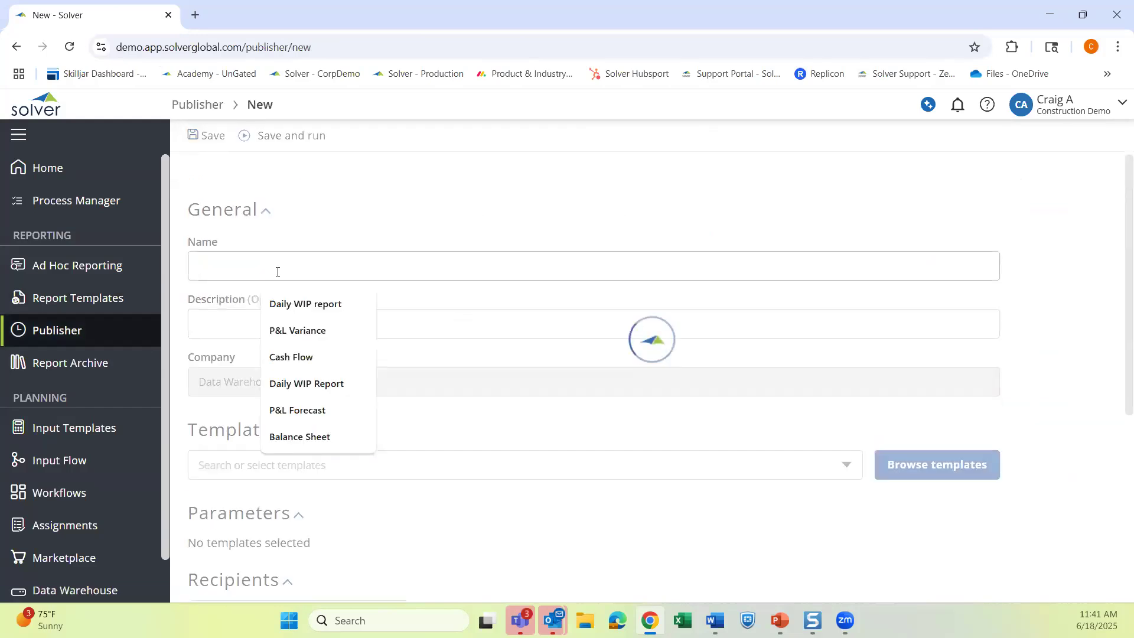
text(D)
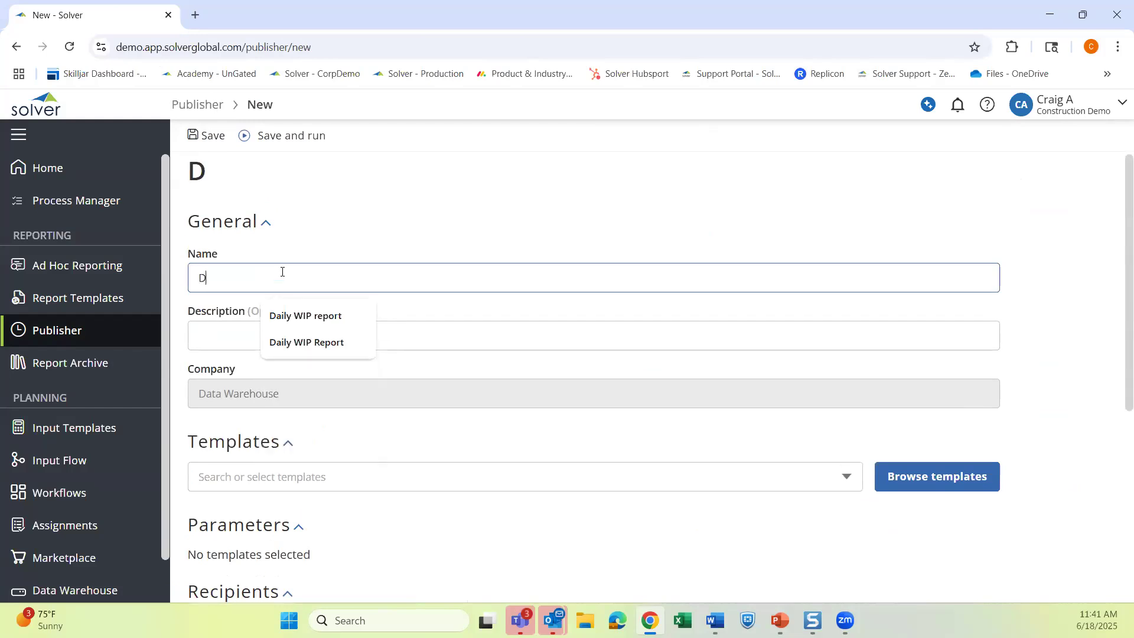
text(aily Wi)
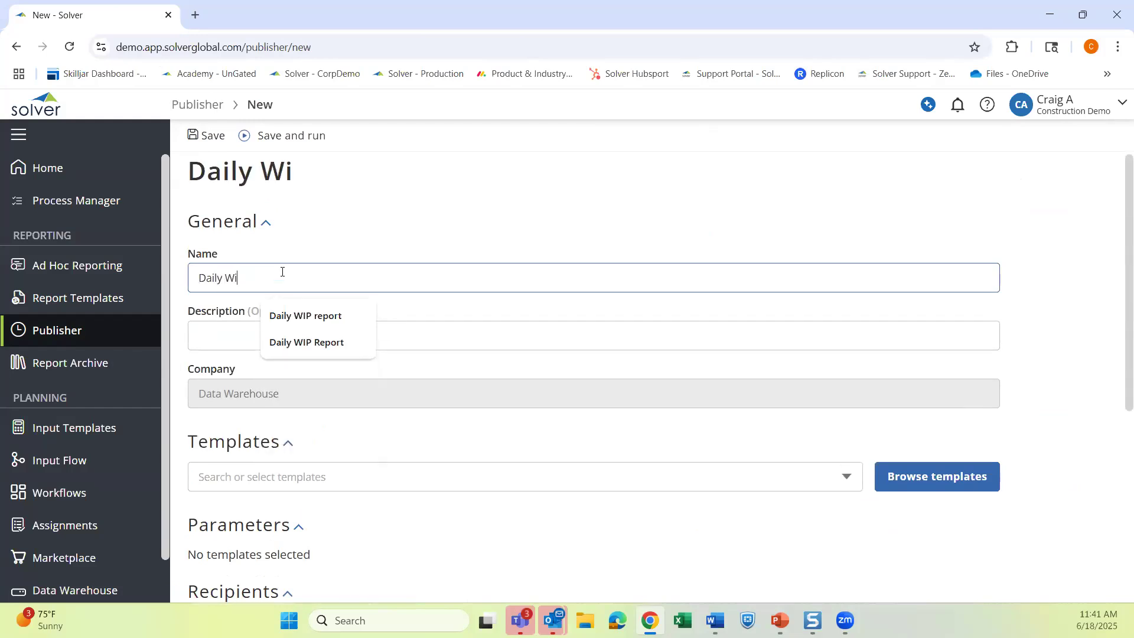
click(349, 317)
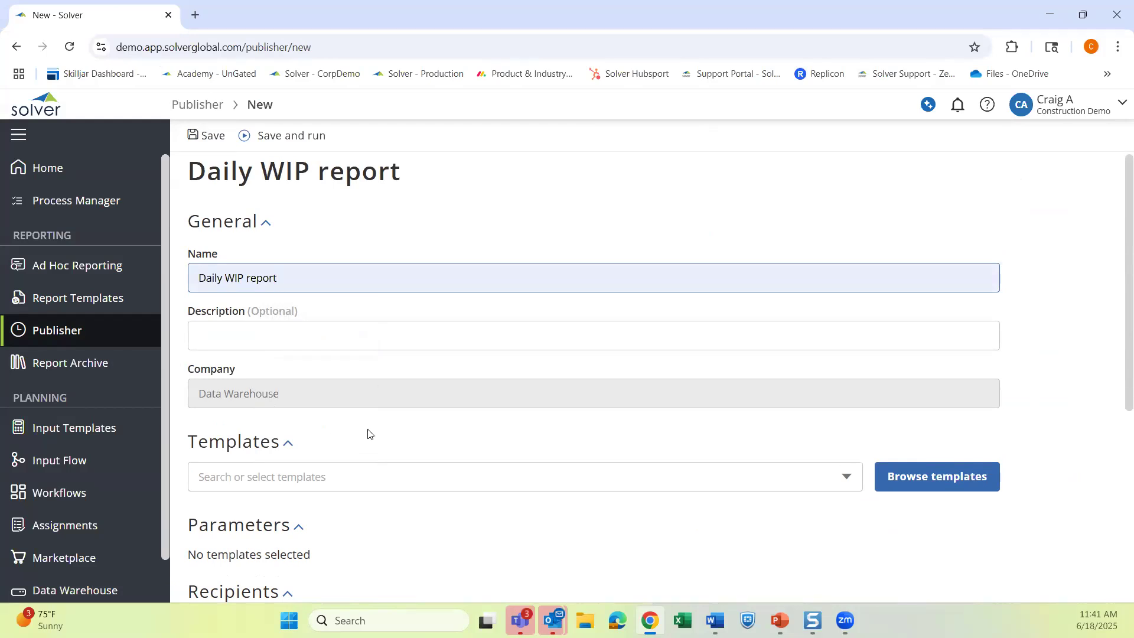
Search the job's templates for wip and add the report V02_R12 - WIP Report - Project Overview.
scroll(368, 434, down, 3)
click(380, 339)
text(w)
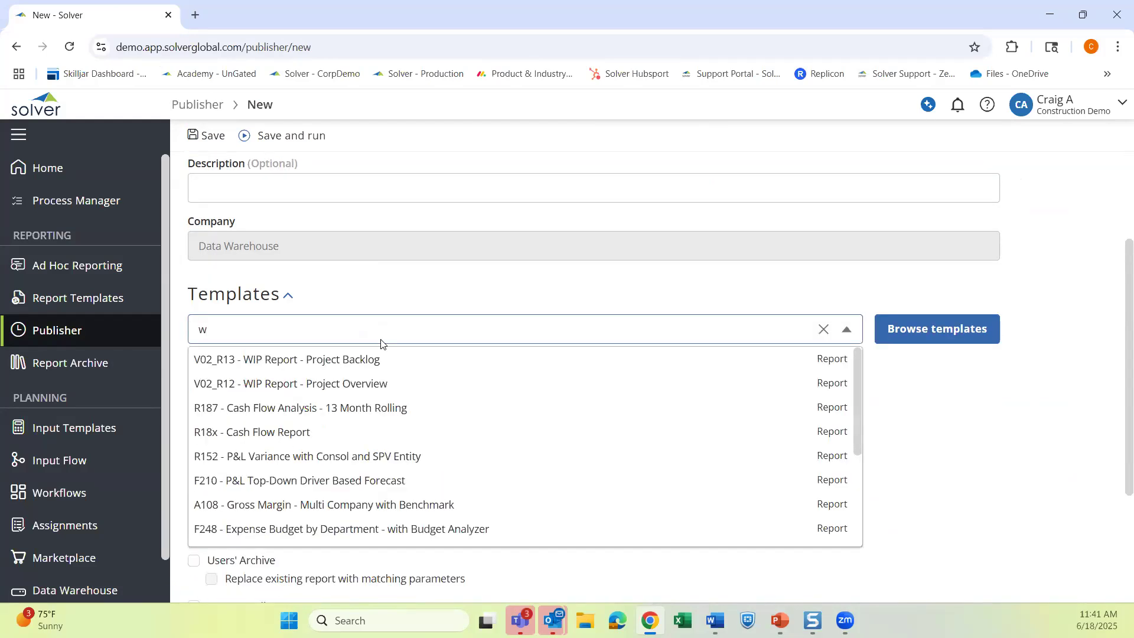
text(ip)
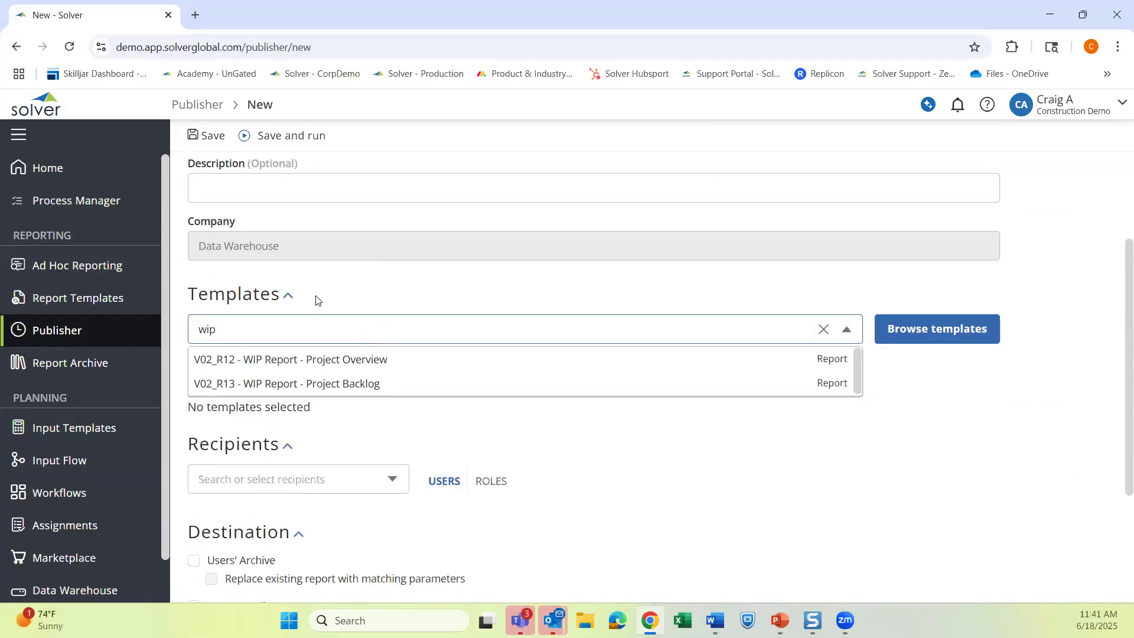
click(289, 364)
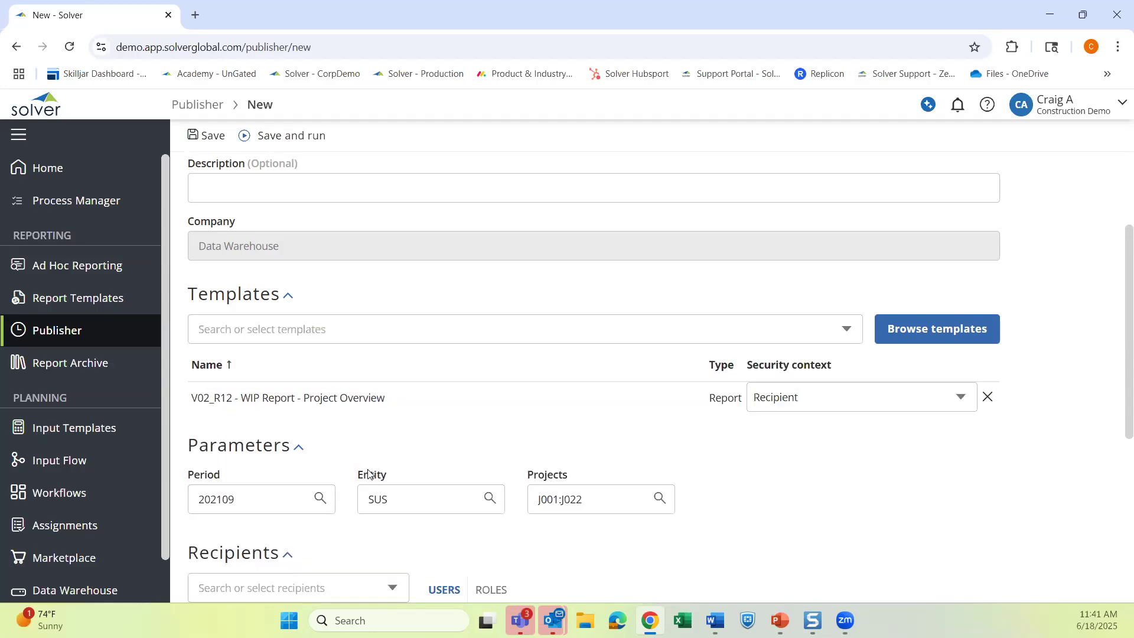
Add two users as recipients of the publishing job, finding each one by first name.
scroll(368, 472, down, 2)
scroll(368, 472, down, 2)
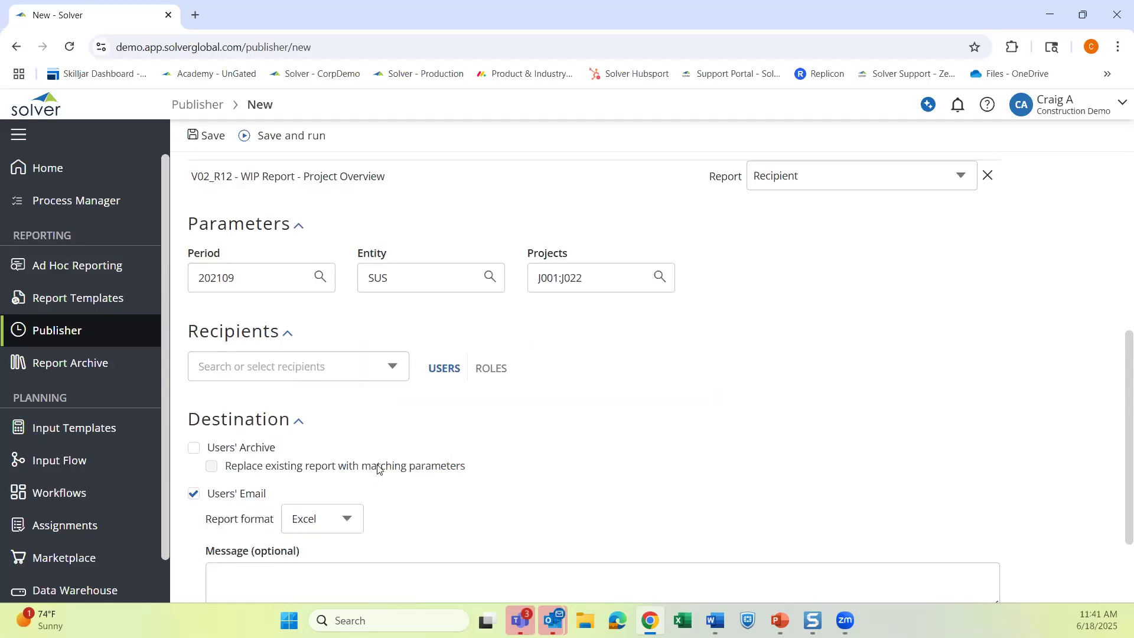
click(335, 375)
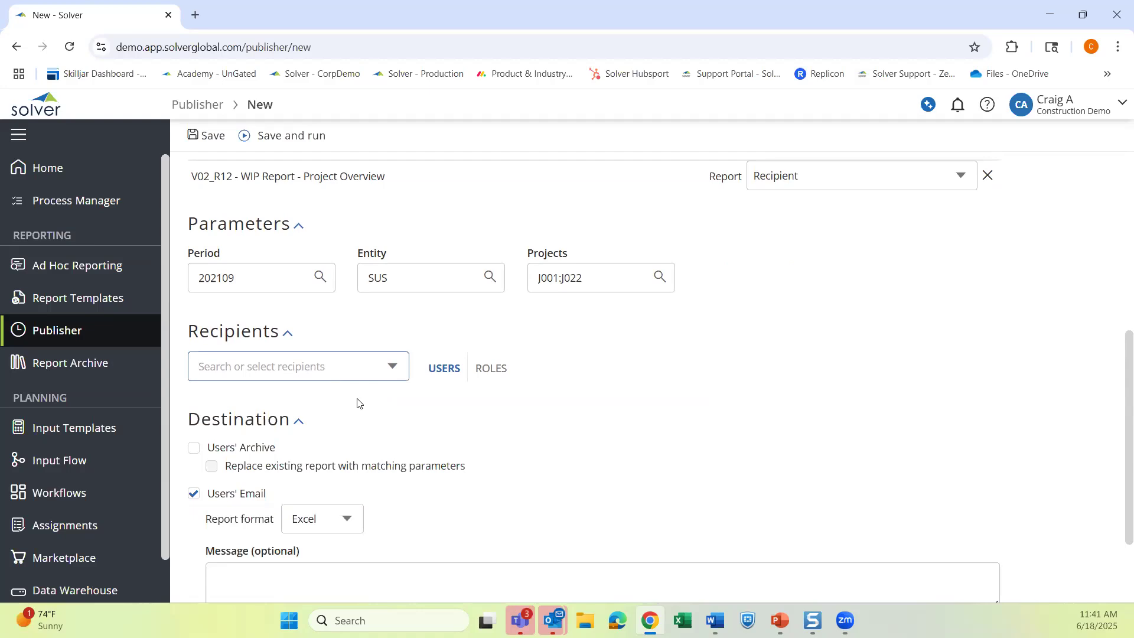
text(craig)
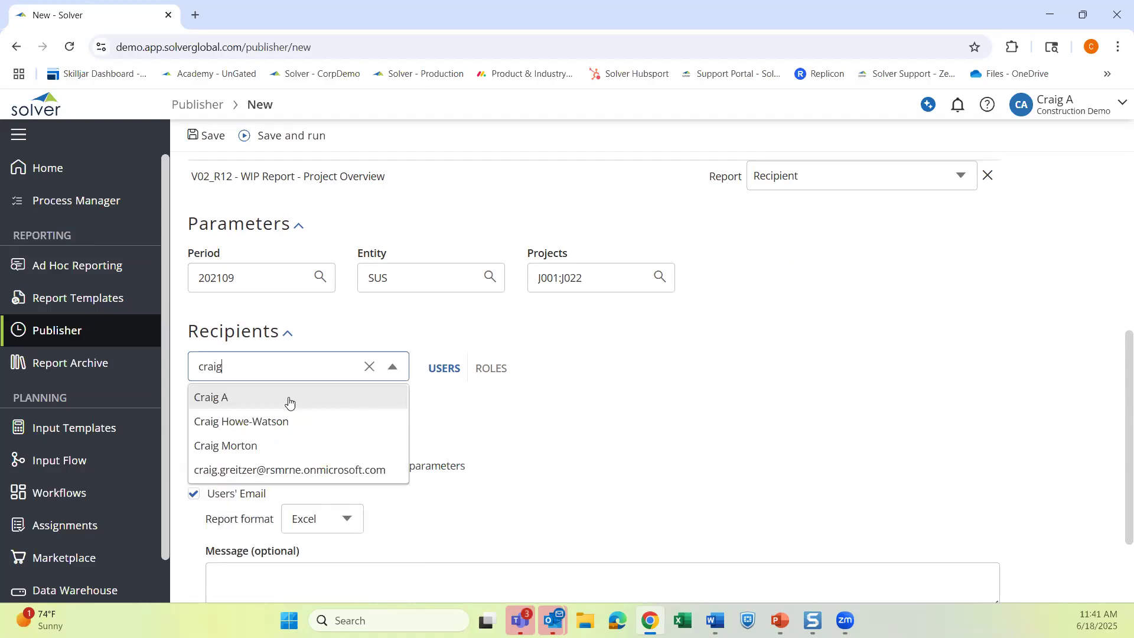
click(287, 398)
click(278, 366)
text(corey)
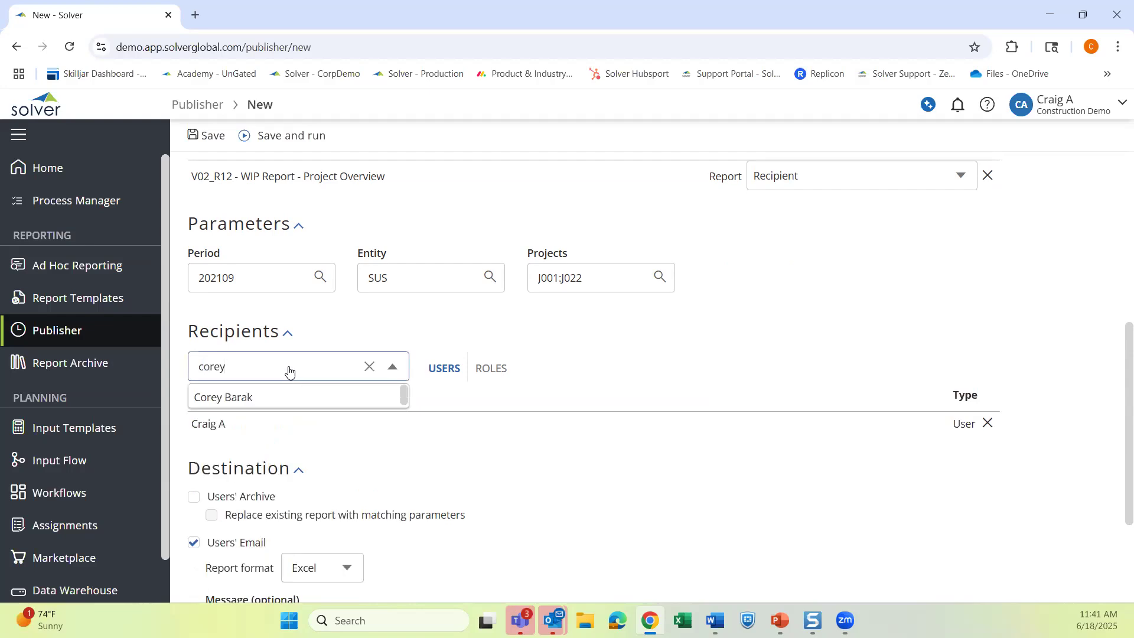
click(213, 397)
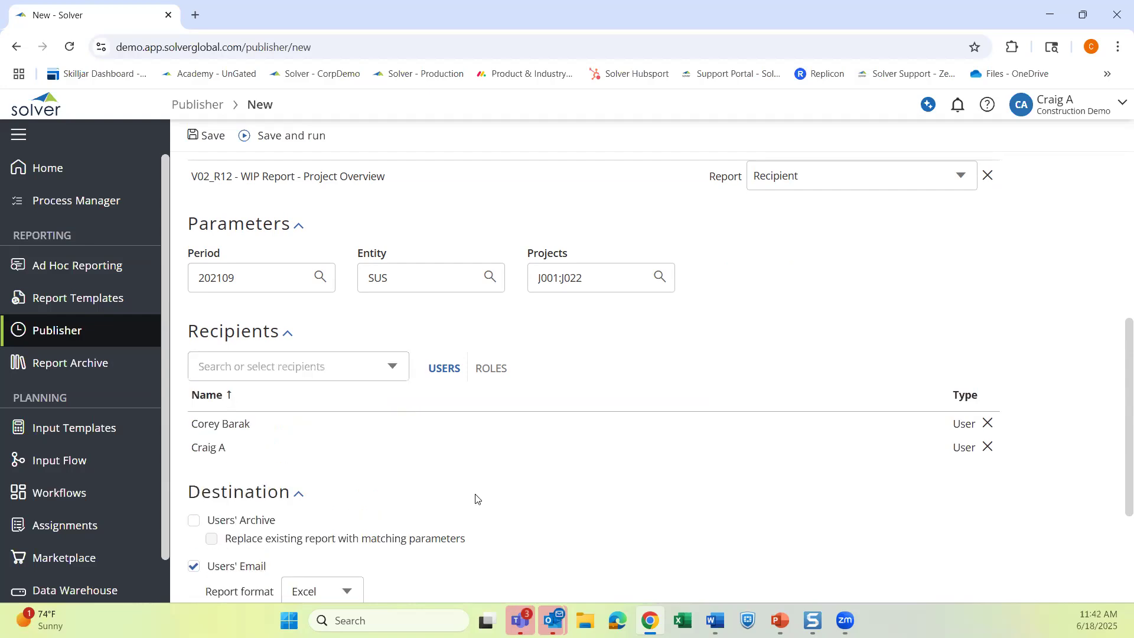
Enable delivery to the Users' Archive and set it to replace existing reports with matching parameters.
scroll(477, 499, down, 3)
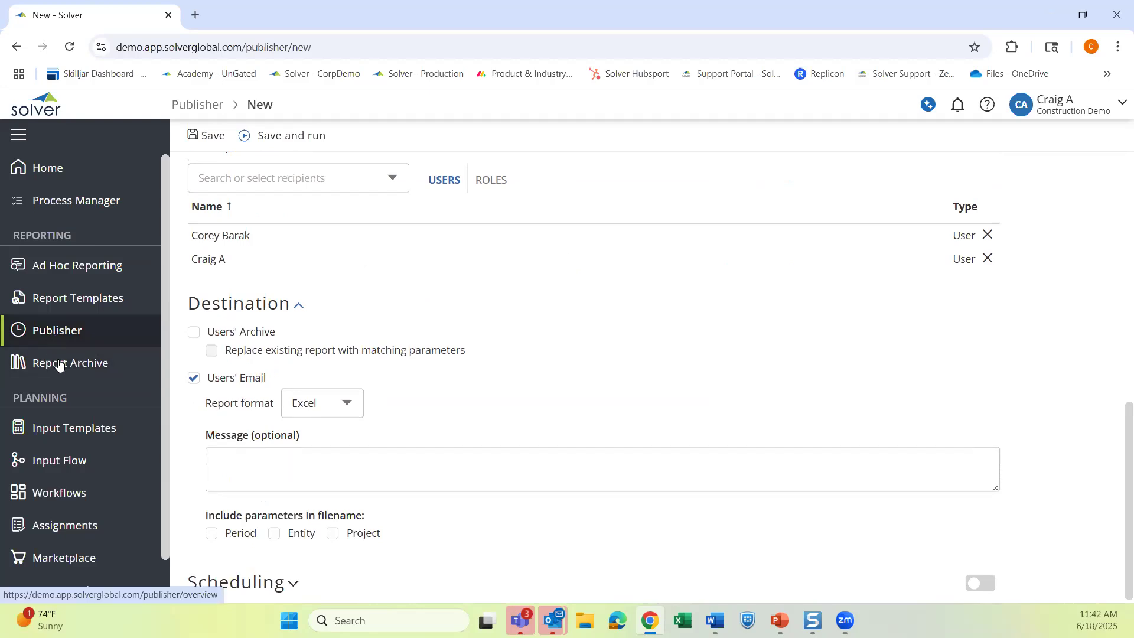
click(194, 332)
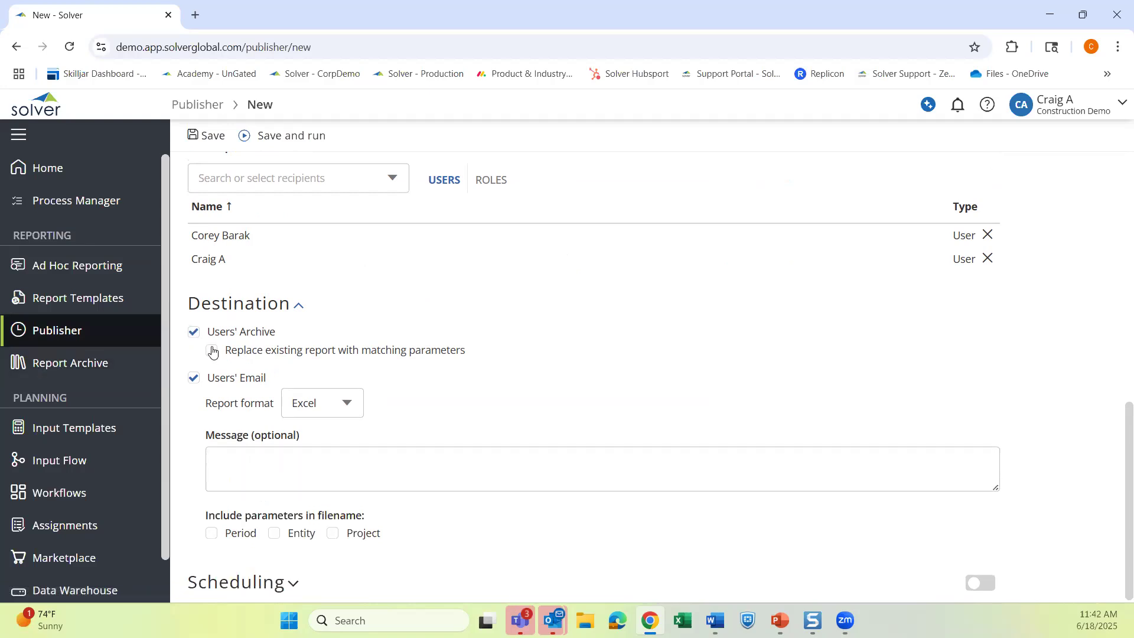
click(212, 351)
Expand the job's scheduling settings and set the run frequency to daily with a start time of 6:00 AM.
click(293, 584)
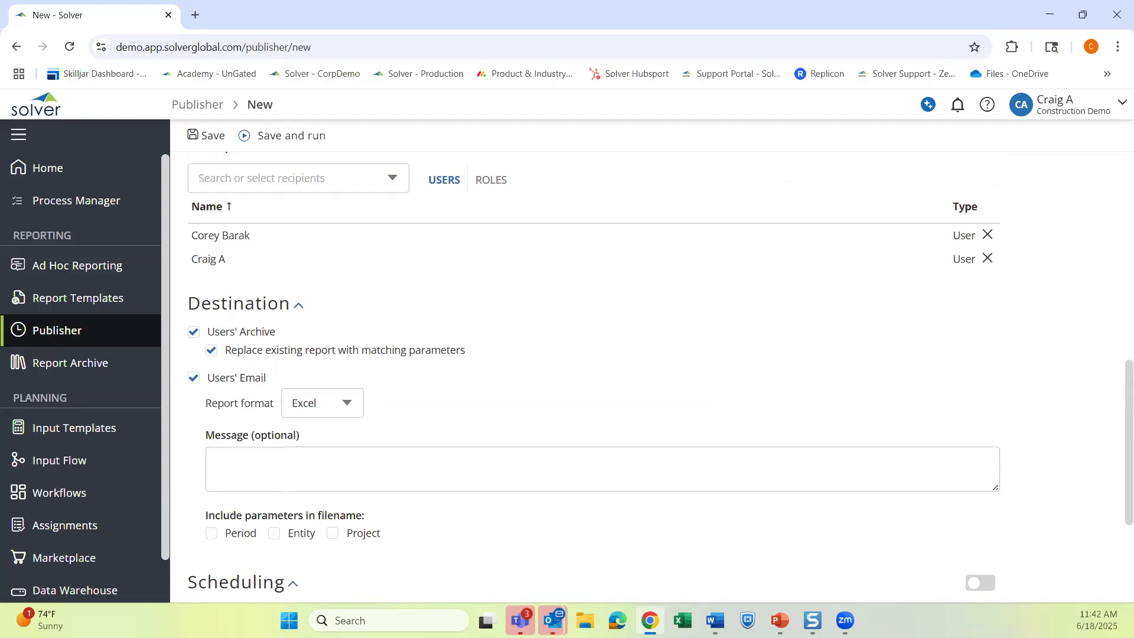
drag(1118, 479, 1120, 537)
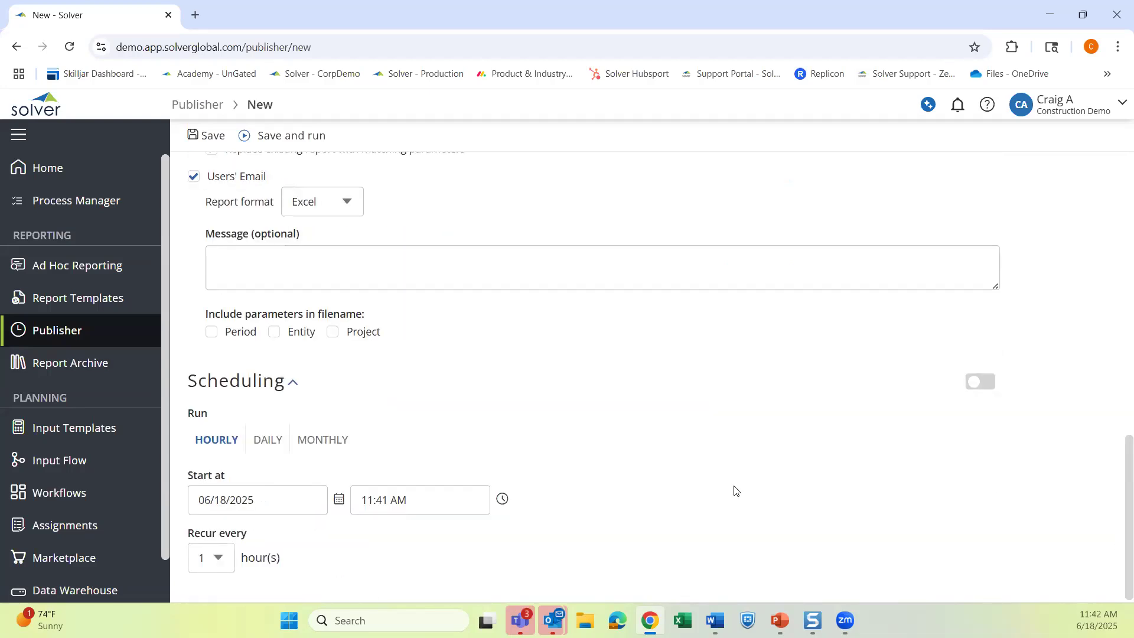
click(273, 440)
key(Tab)
key(ctrl+a)
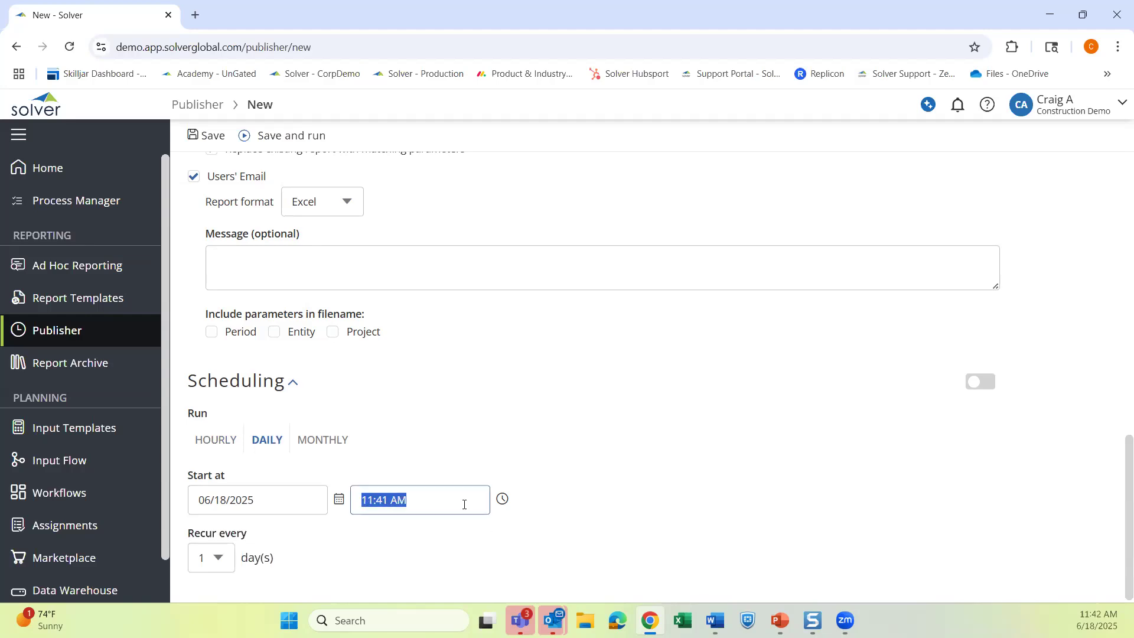
text(6)
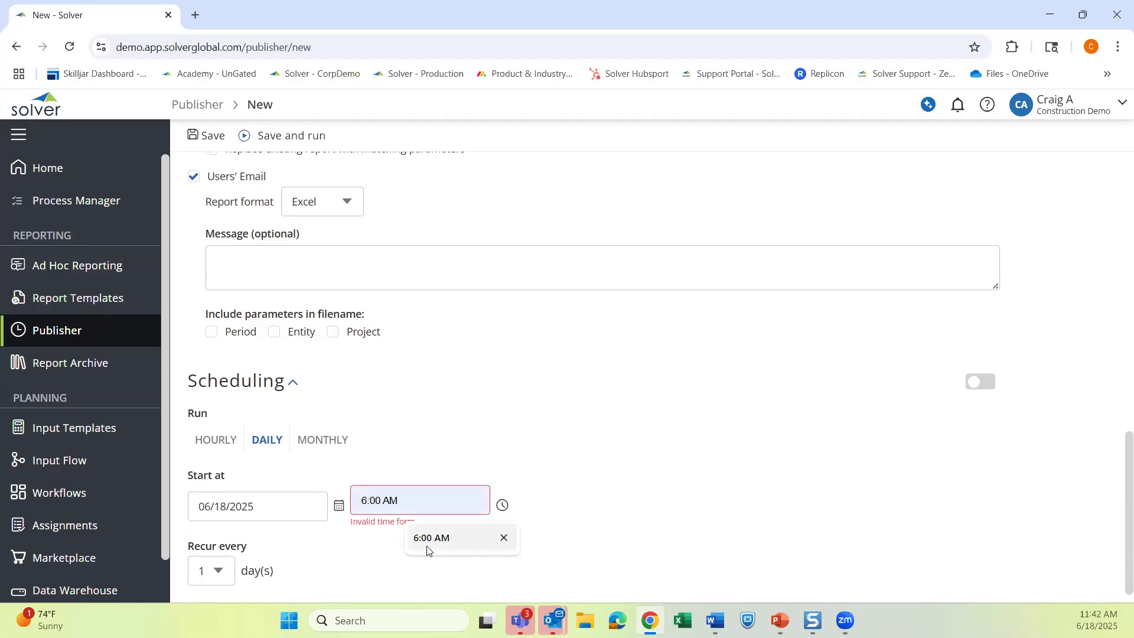
click(427, 546)
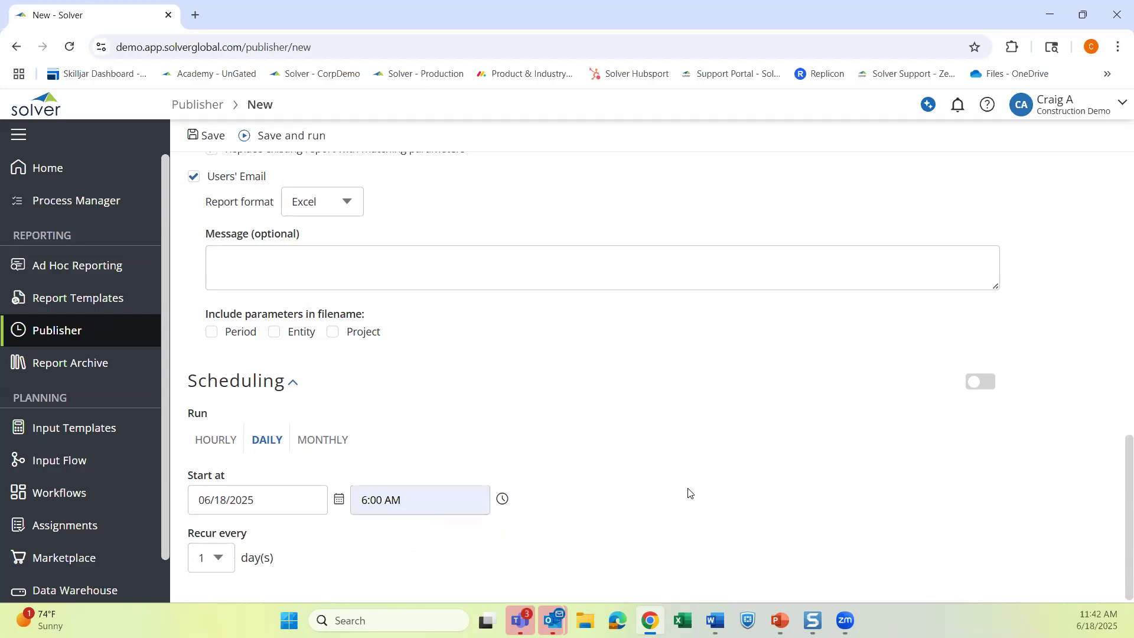
Save the Daily WIP report publishing job and run it.
scroll(687, 493, up, 1)
scroll(687, 493, up, 12)
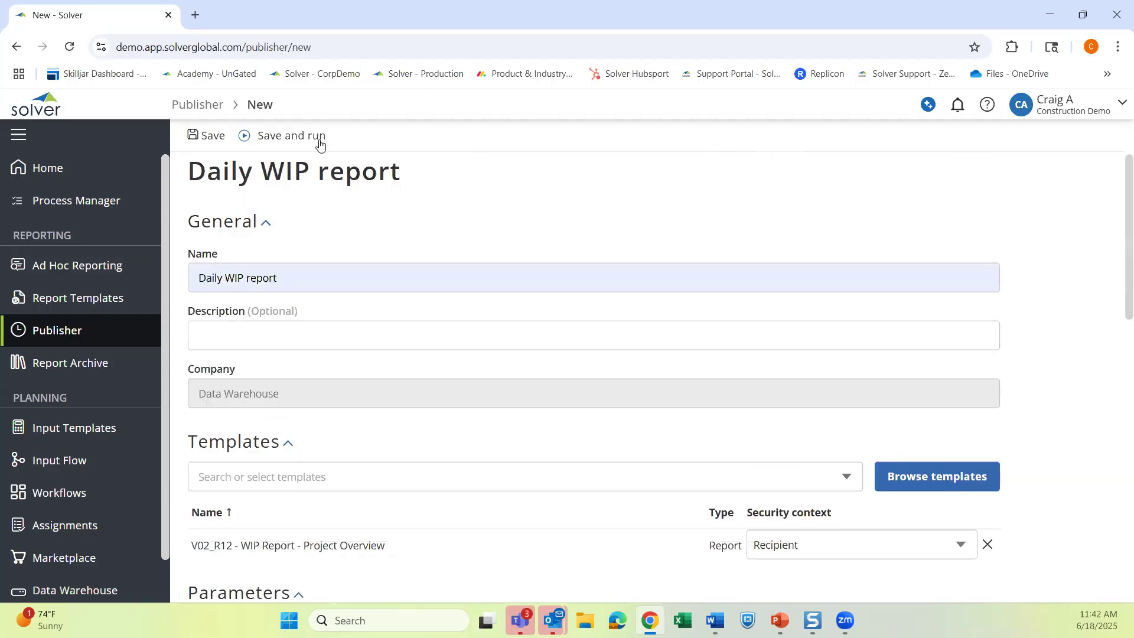
click(315, 143)
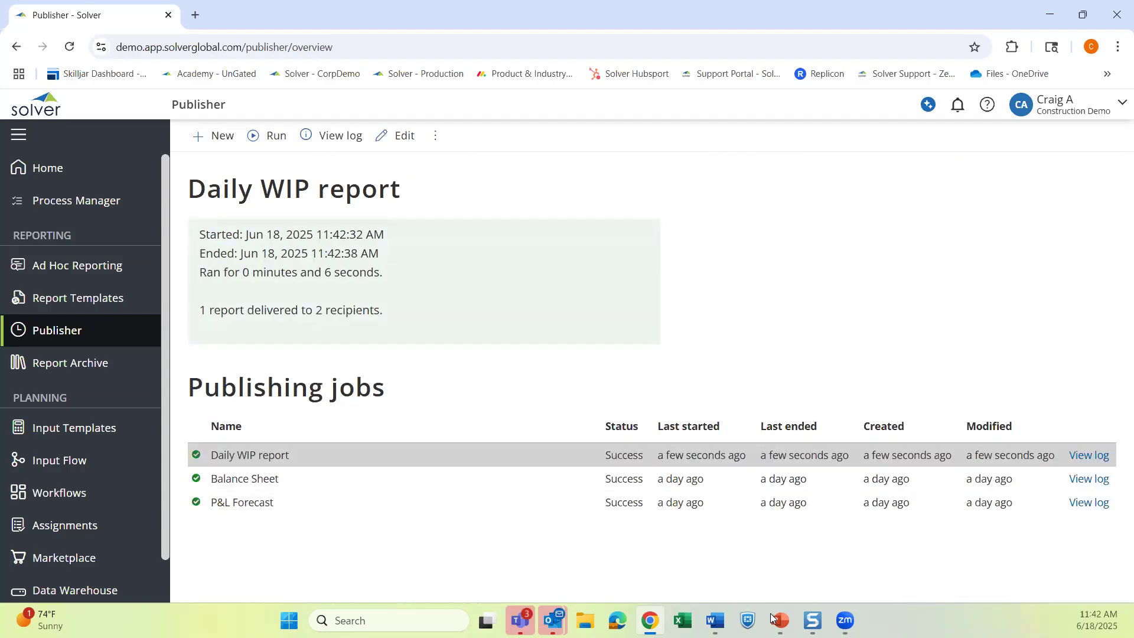
Switch to the Solver for Construction presentation in PowerPoint, start the slide show at Product Tour and advance to the closing slide.
mouse_move(771, 617)
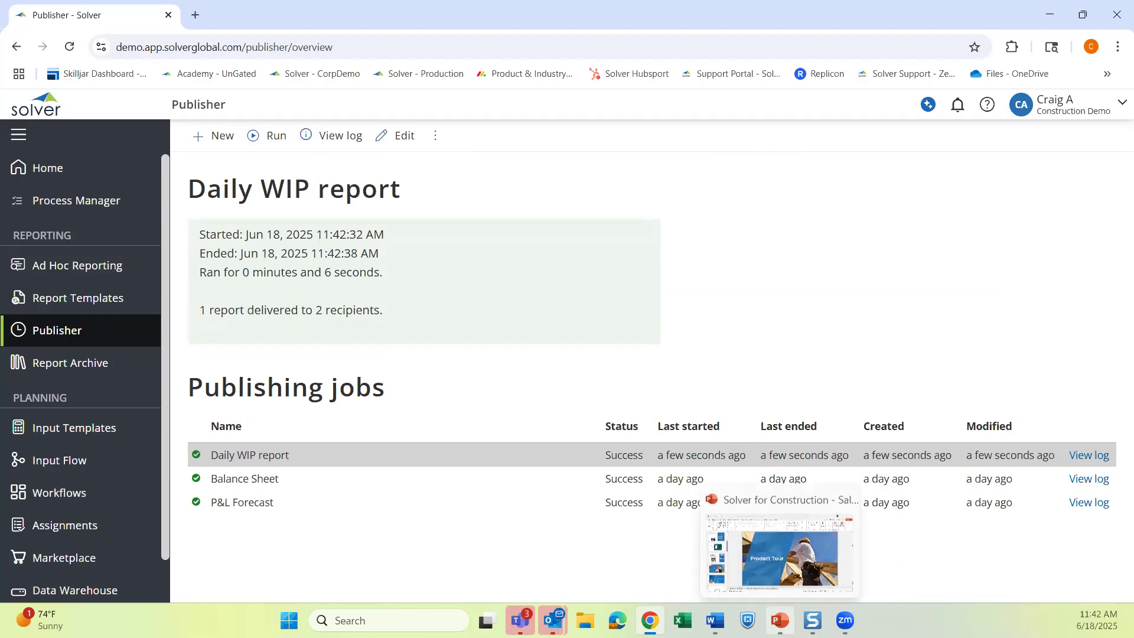
click(782, 579)
click(975, 596)
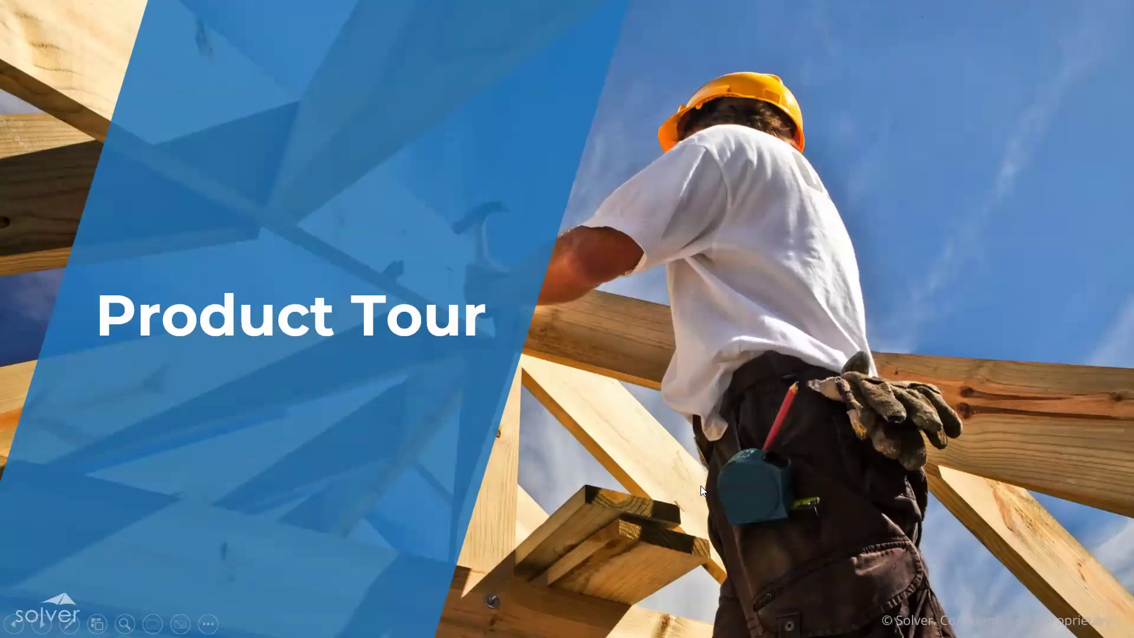
click(702, 490)
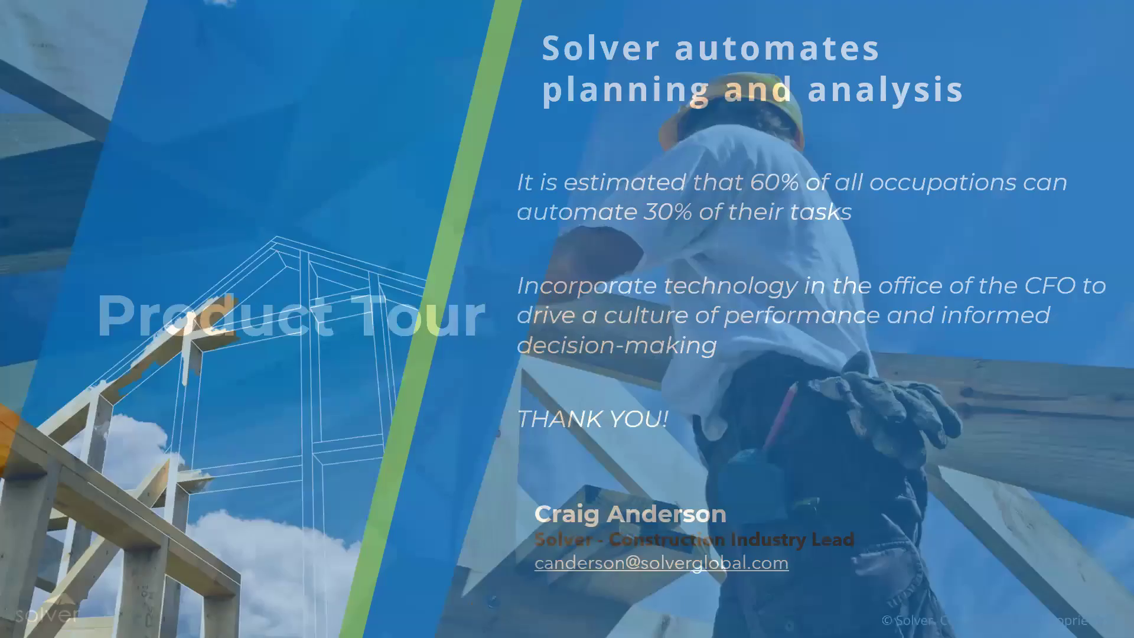